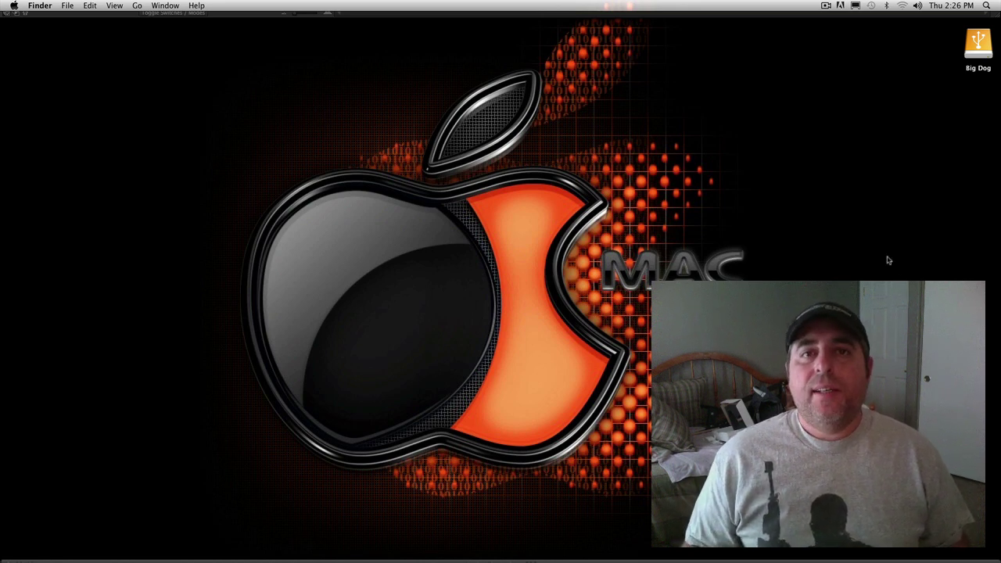
# - Bring Chrome forward, showing the 'After Effects Composite With Mocha Pro 3 Trial' YouTube page
pyautogui.press('super+Tab')
pyautogui.press('super+Tab')
pyautogui.press('super+Tab')
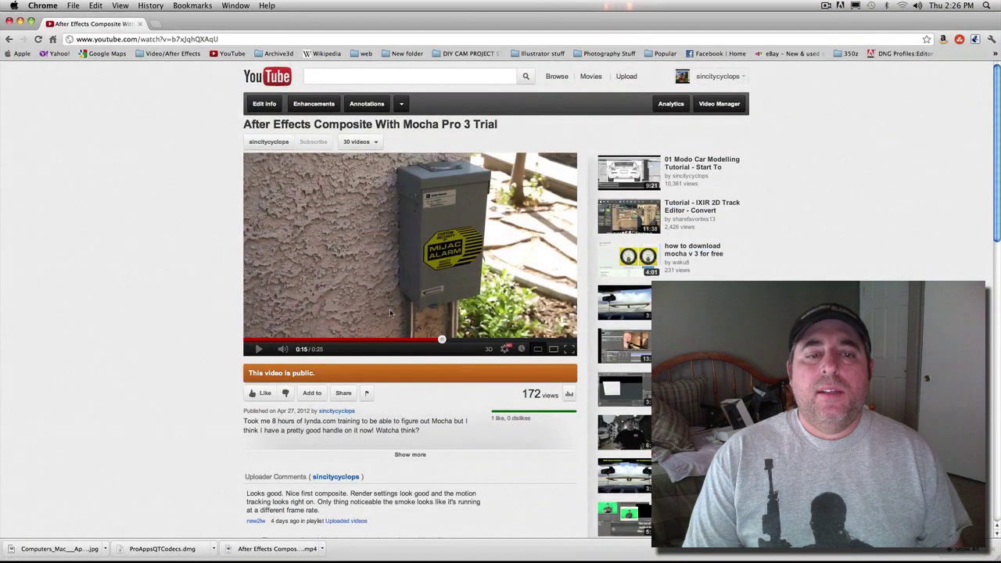
# - Play the finished composite video, then hide Chrome to reveal Sticker.psd in Photoshop
pyautogui.press('space')
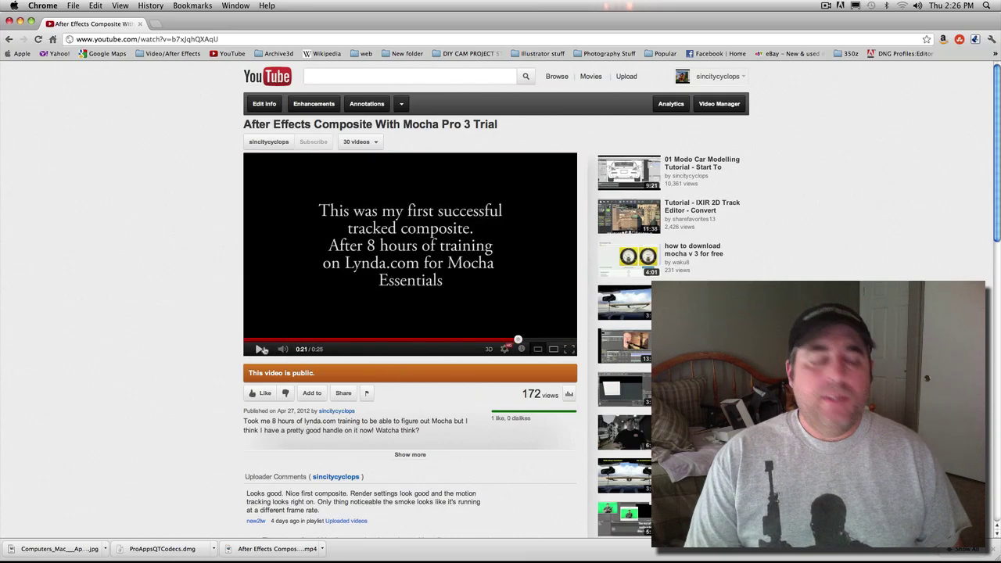
pyautogui.press('super+w')
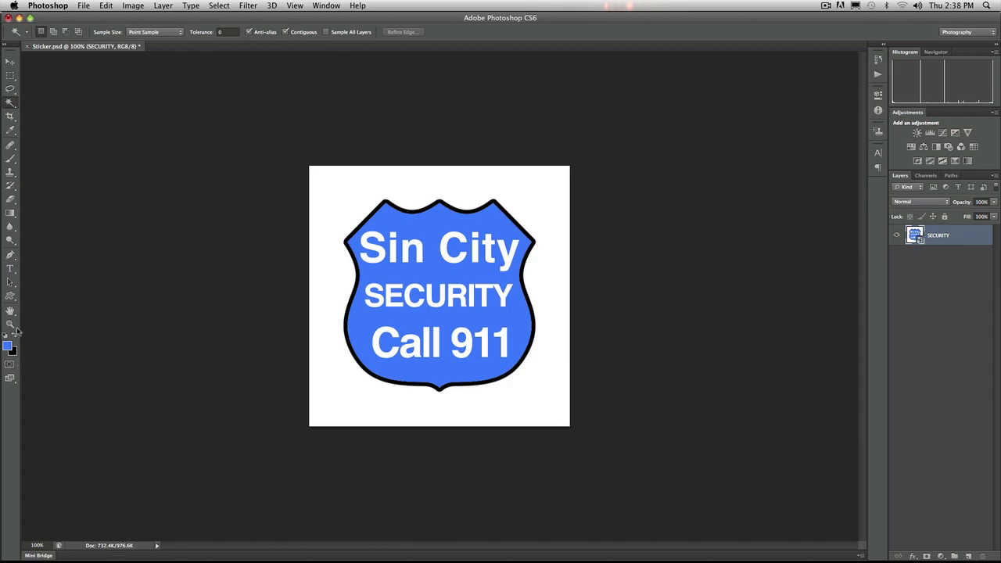
pyautogui.click(9, 297)
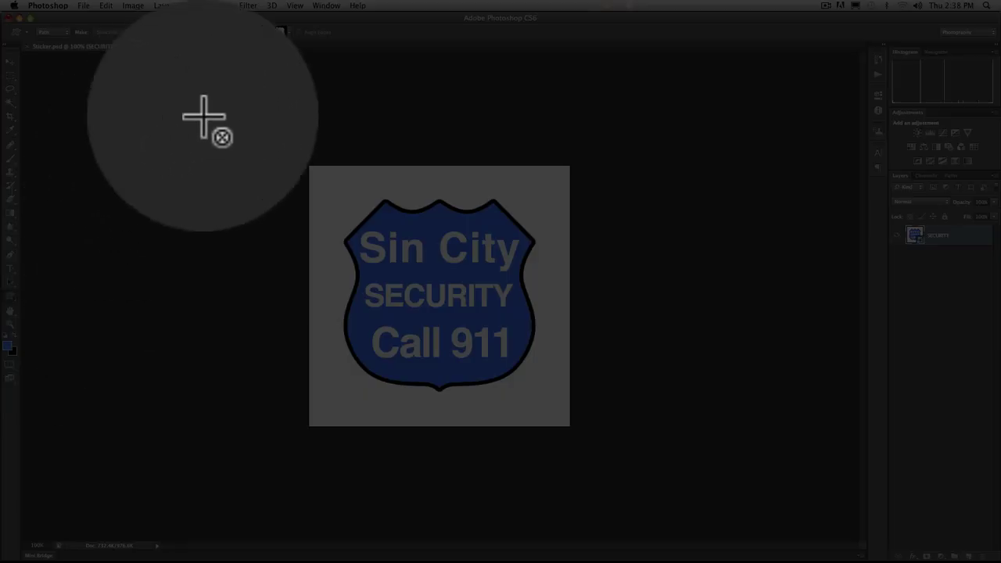
pyautogui.click(288, 32)
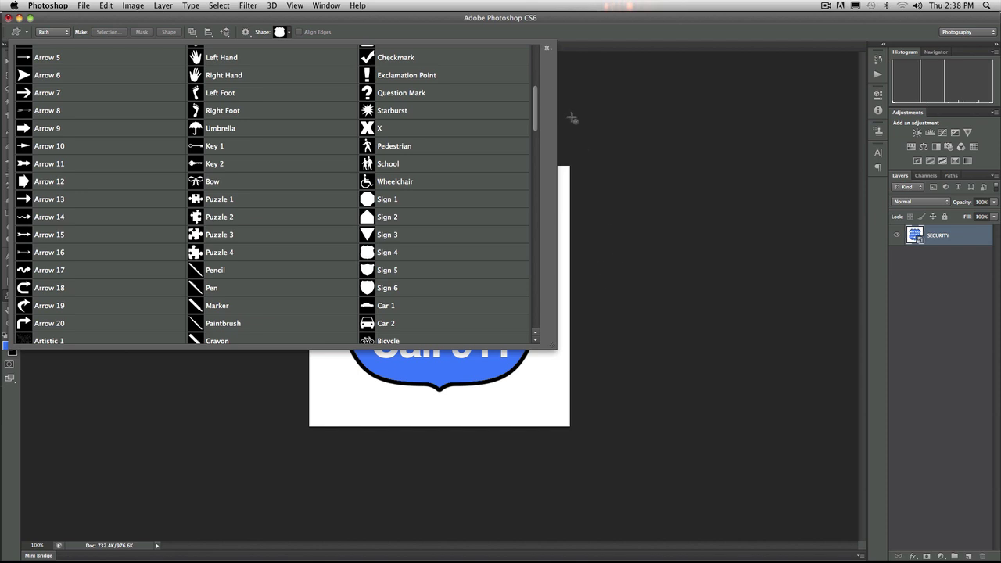
pyautogui.click(588, 39)
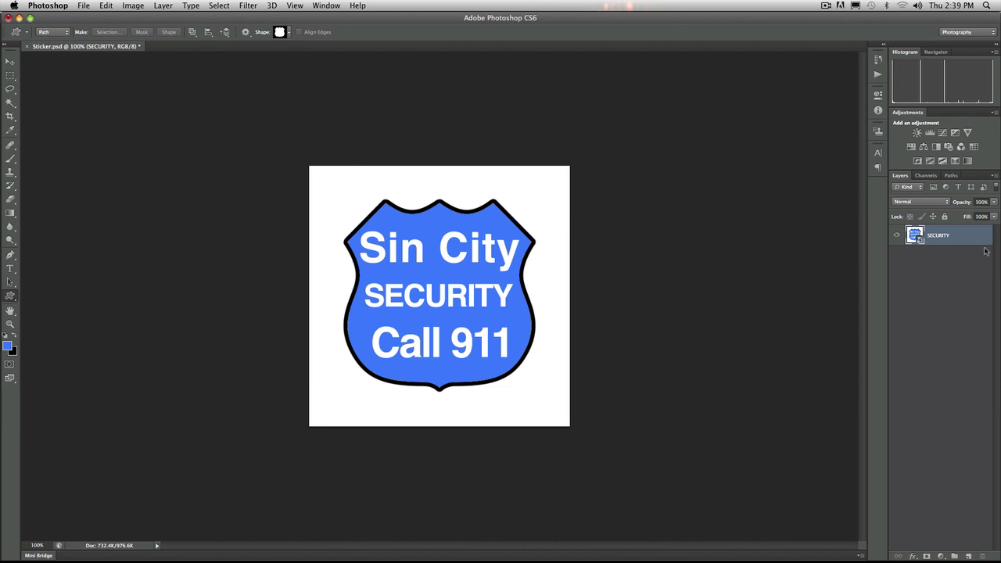
pyautogui.click(11, 102)
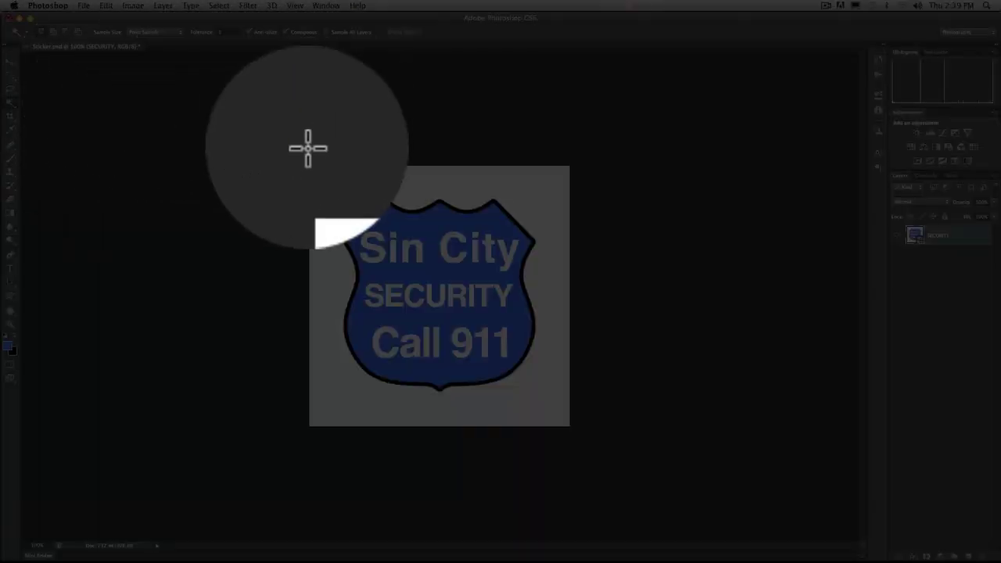
# - Select the shield by inverting a Magic Wand background selection, mask the SECURITY layer, and check its mask channel
pyautogui.click(331, 201)
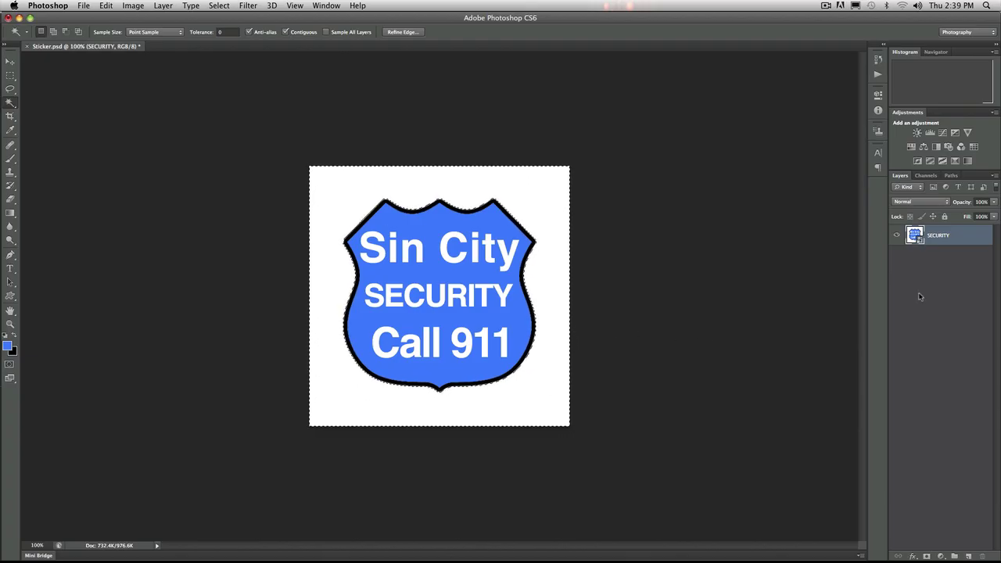
pyautogui.click(219, 6)
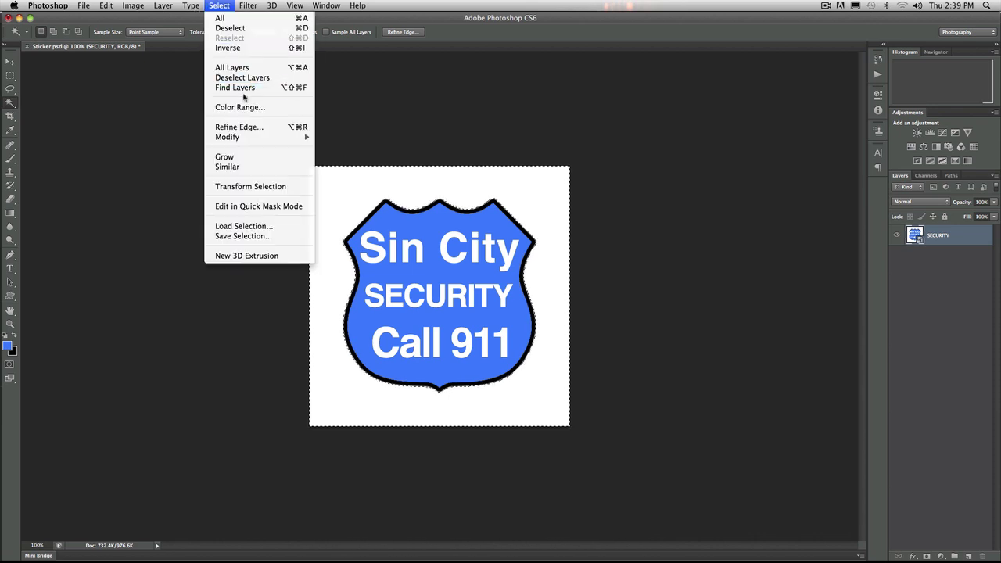
pyautogui.click(226, 48)
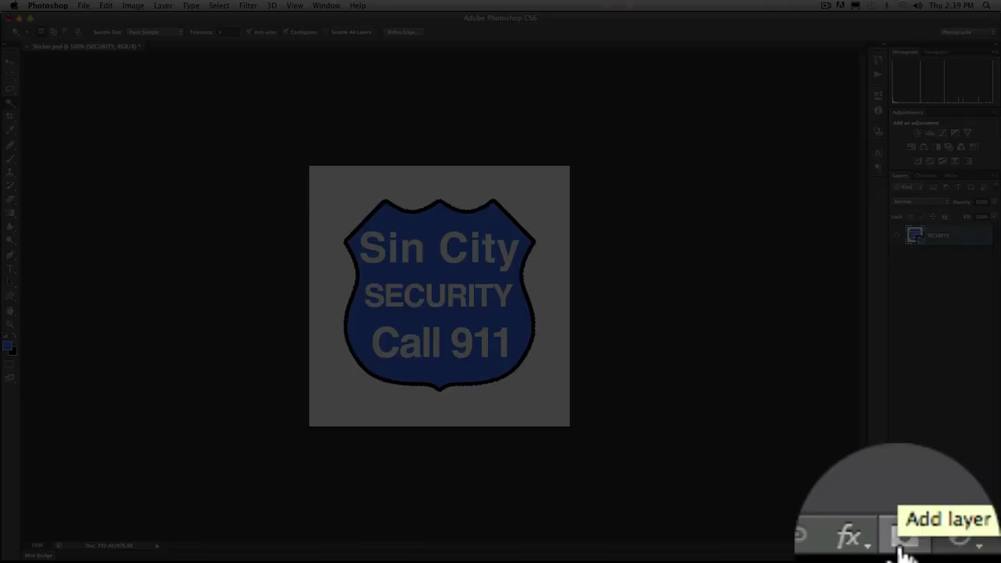
pyautogui.click(927, 555)
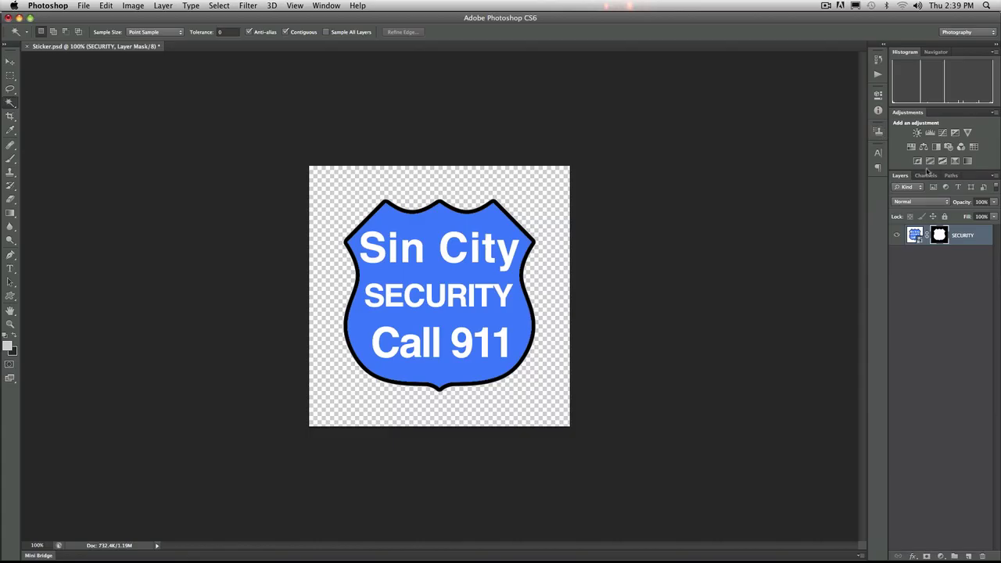
pyautogui.click(926, 175)
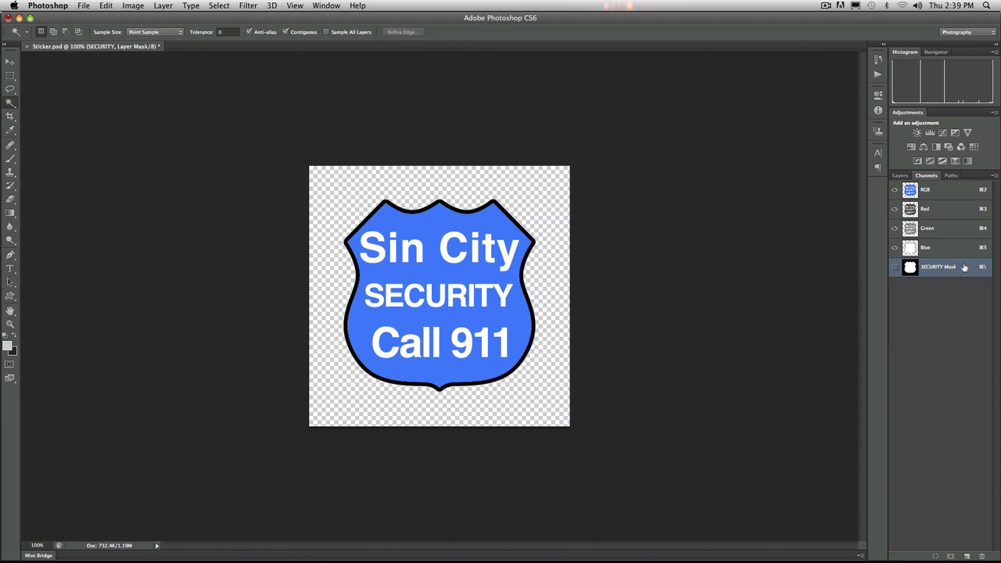
pyautogui.click(900, 175)
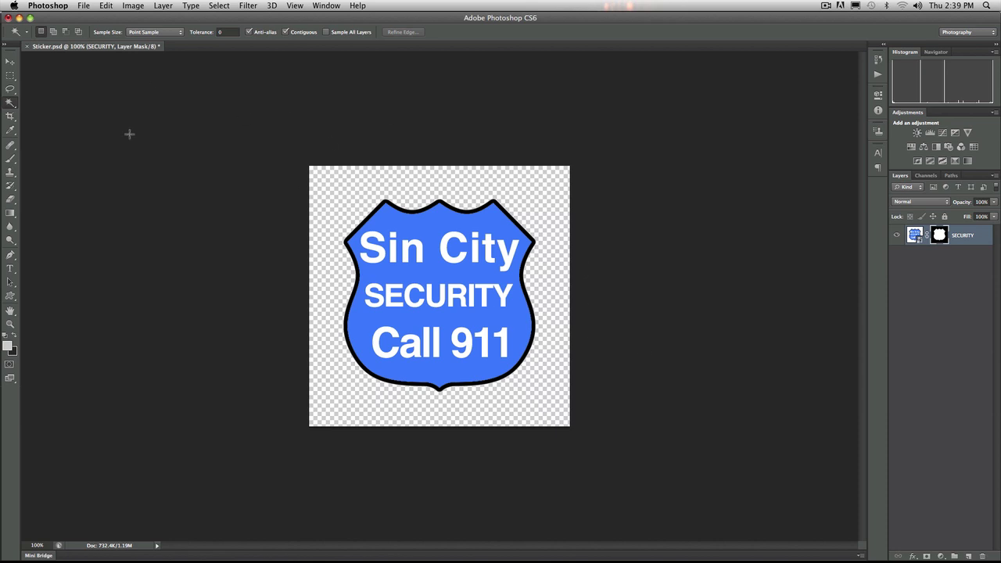
# - Save the masked Sticker.psd document
pyautogui.click(82, 6)
pyautogui.click(114, 117)
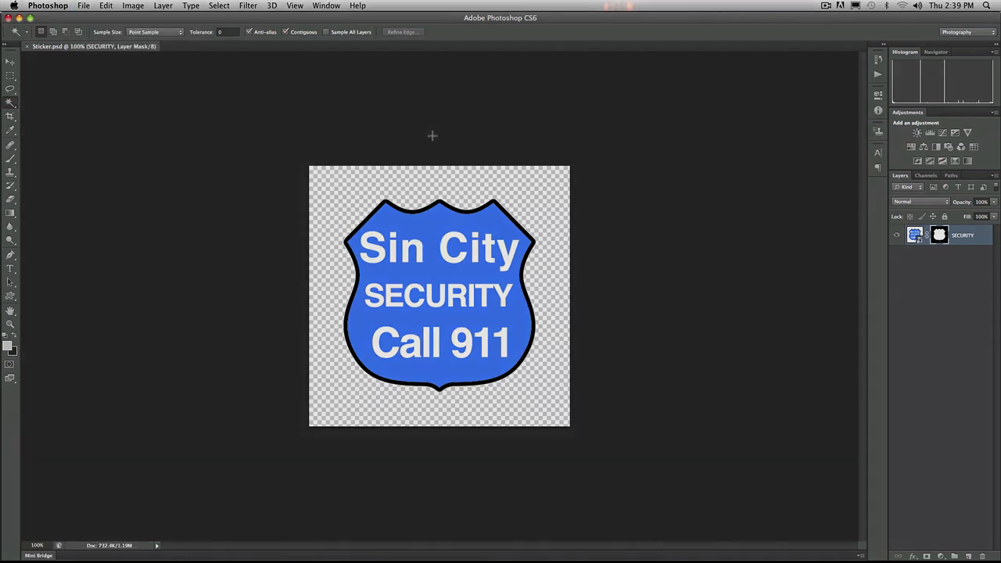
pyautogui.click(47, 6)
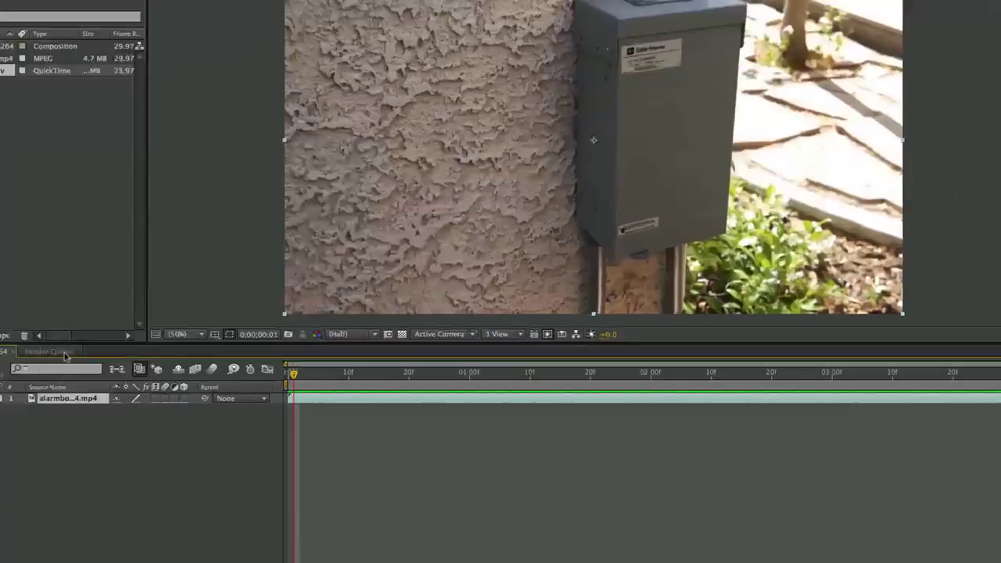
# - Show the completed alarmboxH264 TIFF-sequence render in the Render Queue
pyautogui.click(52, 352)
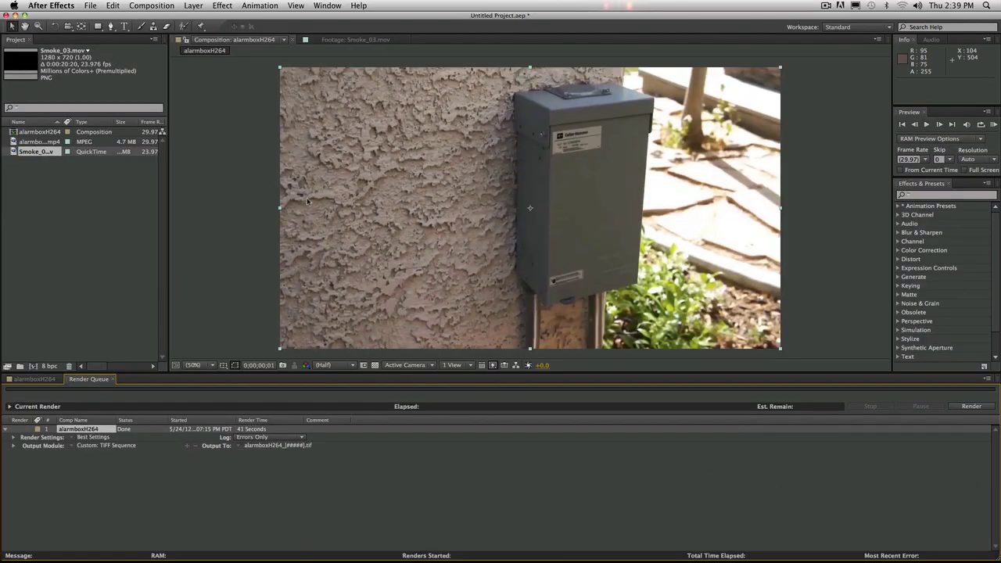
pyautogui.press('super+Tab')
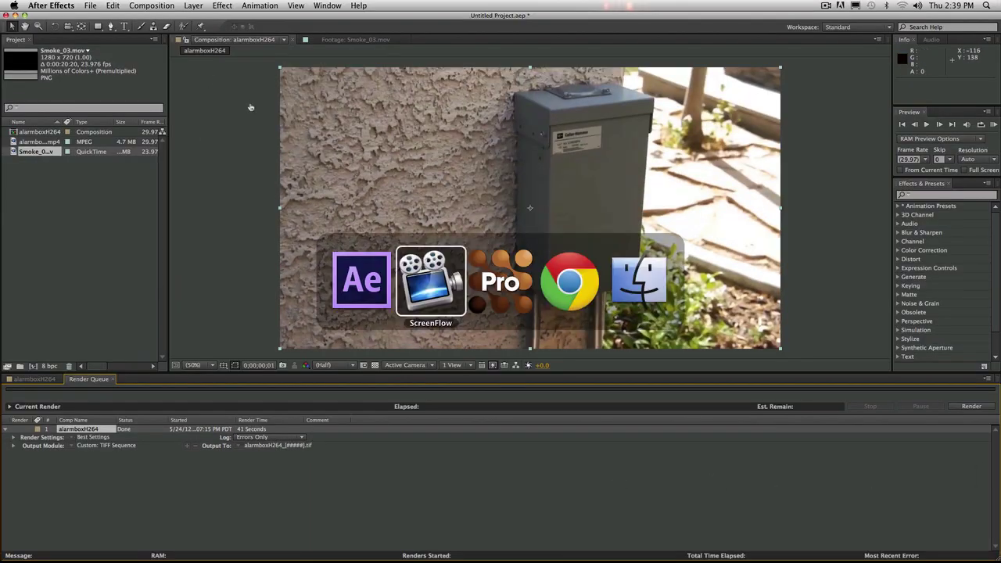
# - Start a new mocha project from alarmboxH264_00000.tif, frames 0–143 at 23.976 fps
pyautogui.press('super+Tab')
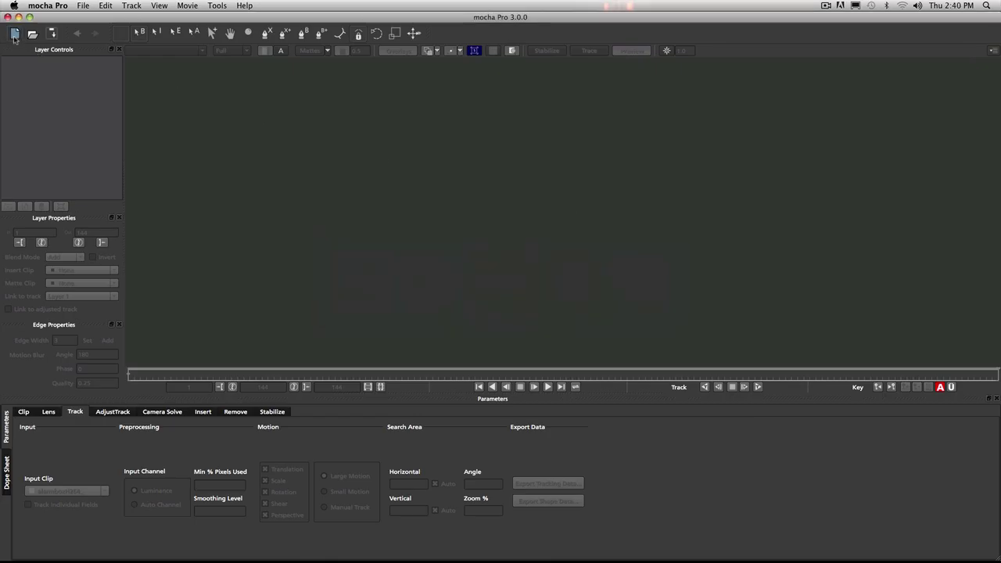
pyautogui.click(14, 35)
pyautogui.click(587, 193)
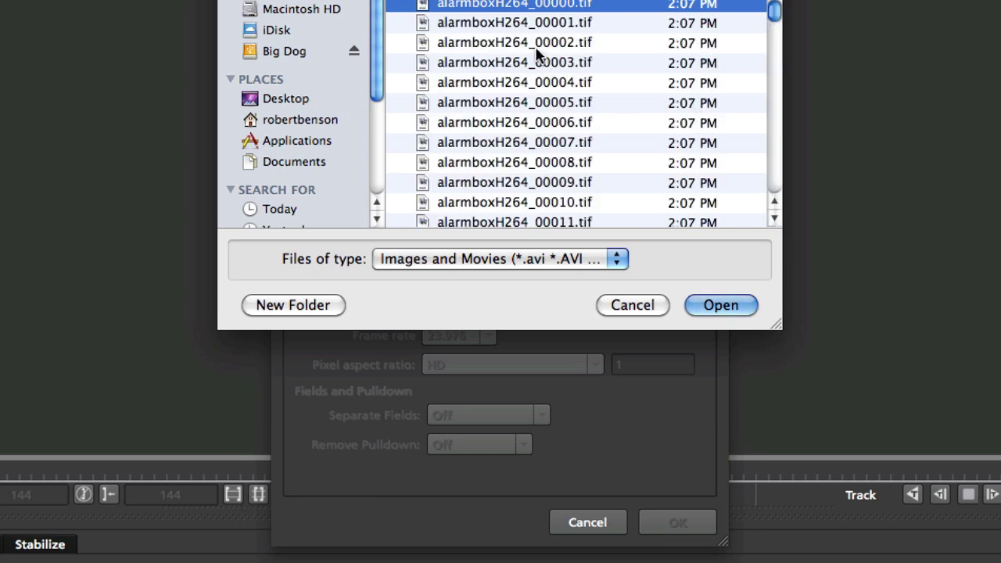
pyautogui.doubleClick(427, 6)
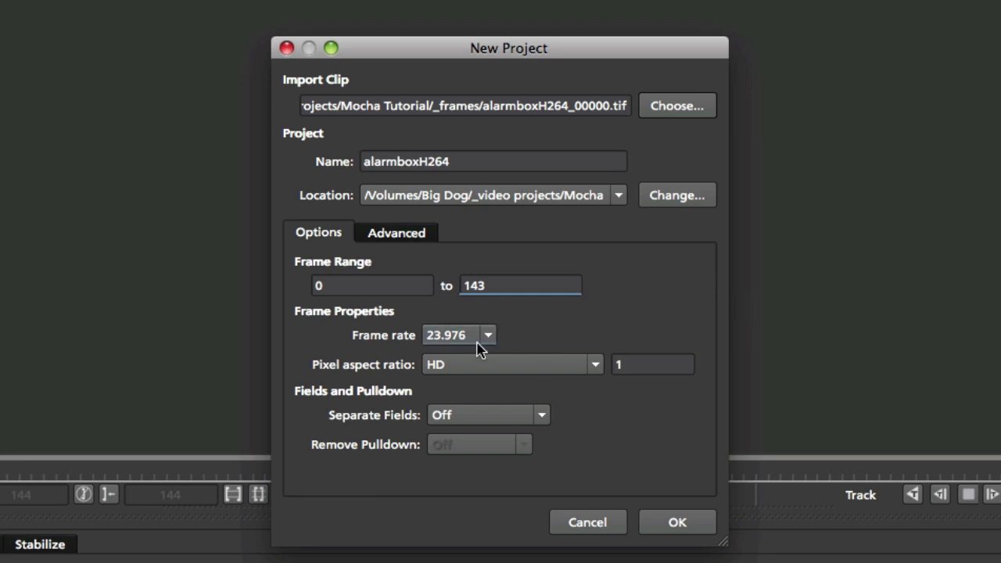
pyautogui.press('super+Tab')
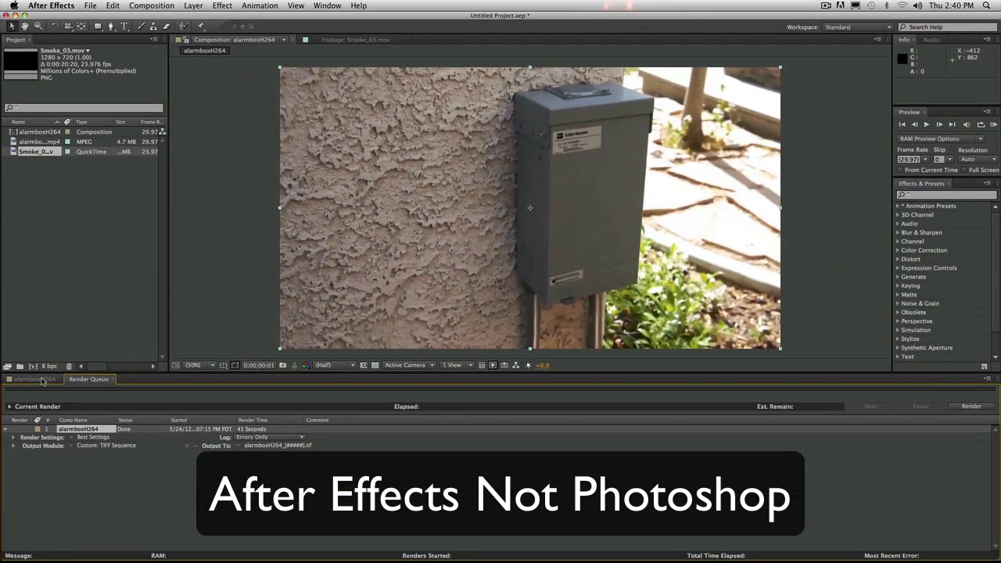
# - Open Smoke_03.mov from the Project panel and RAM-preview the smoke footage
pyautogui.click(39, 379)
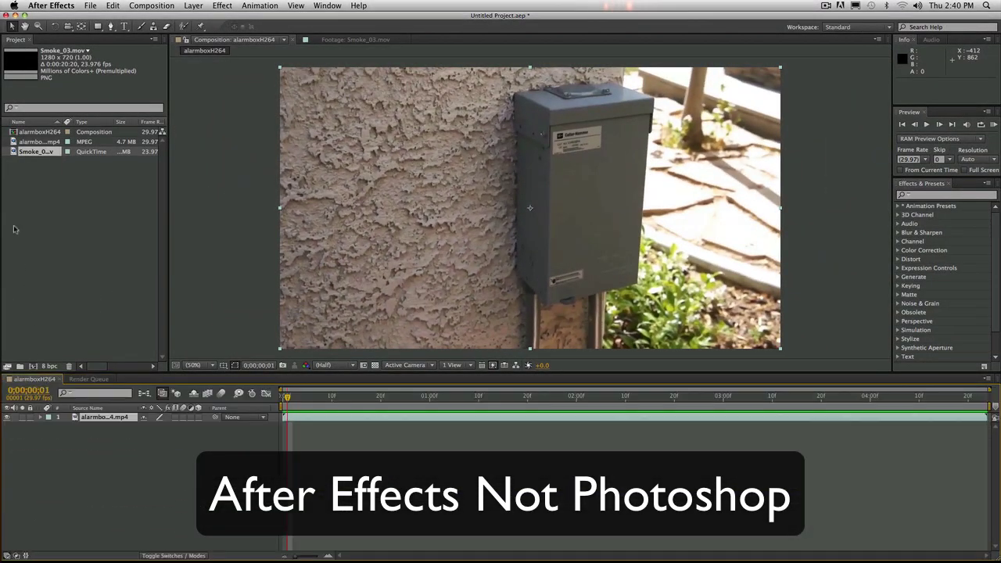
pyautogui.rightClick(13, 154)
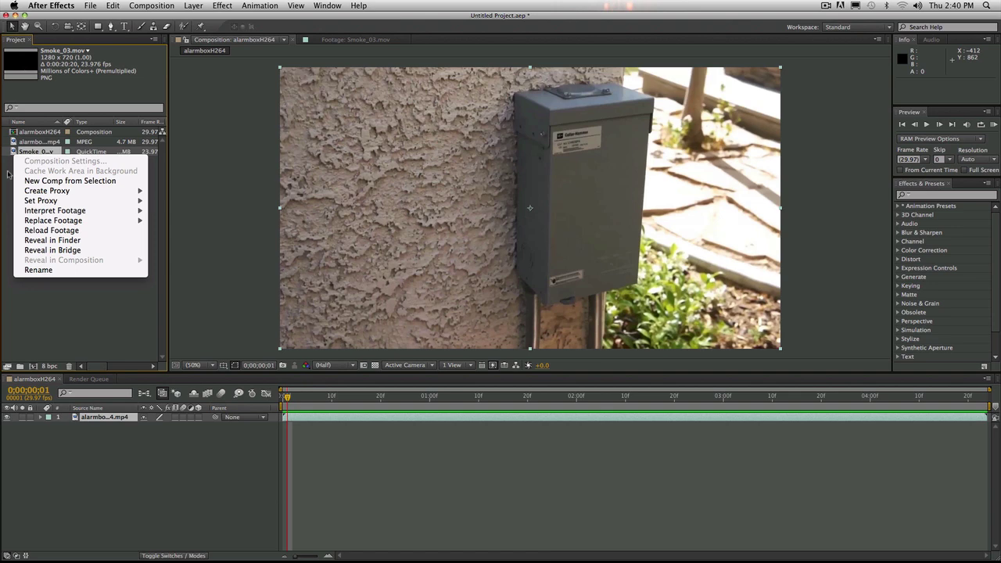
pyautogui.click(7, 173)
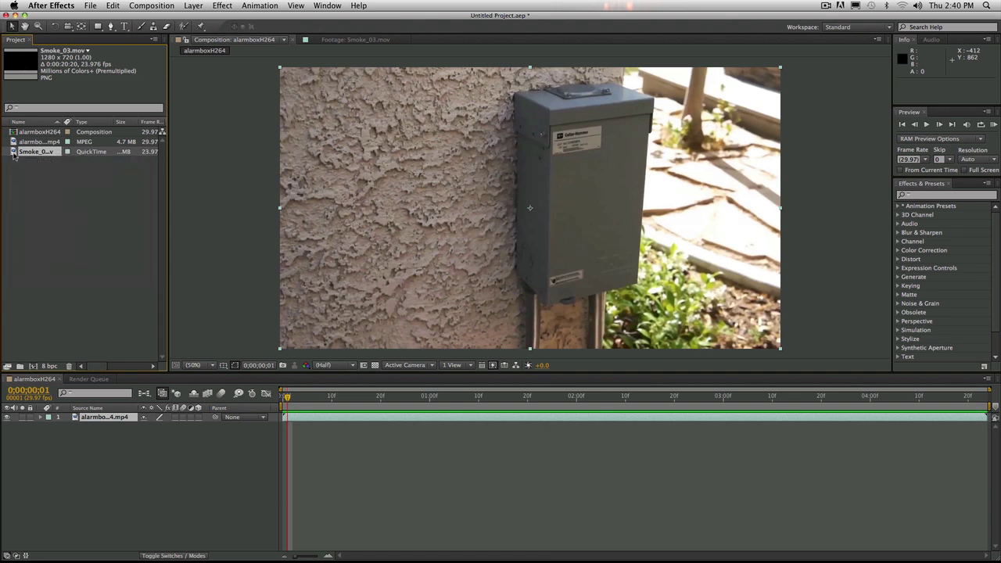
pyautogui.doubleClick(13, 154)
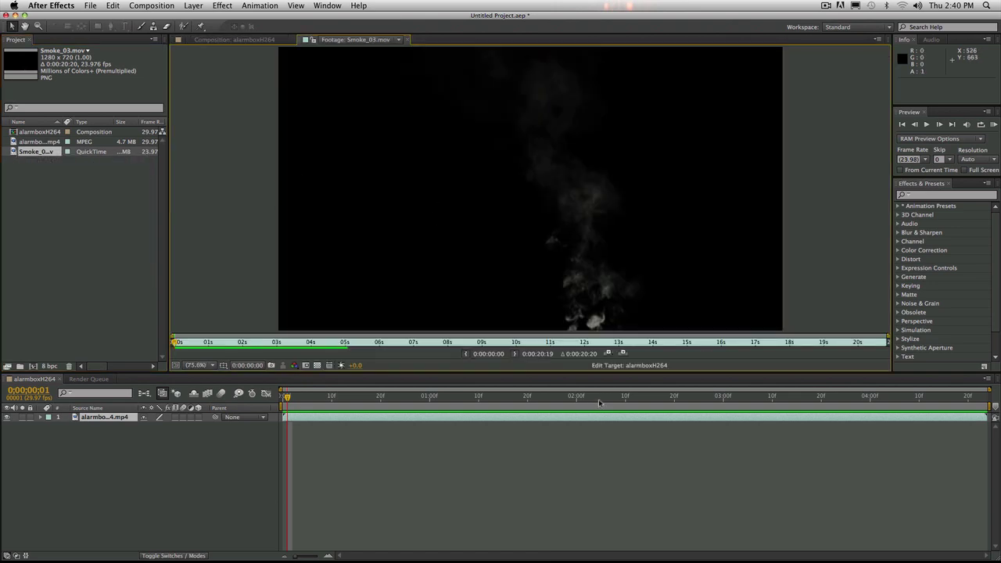
pyautogui.click(927, 125)
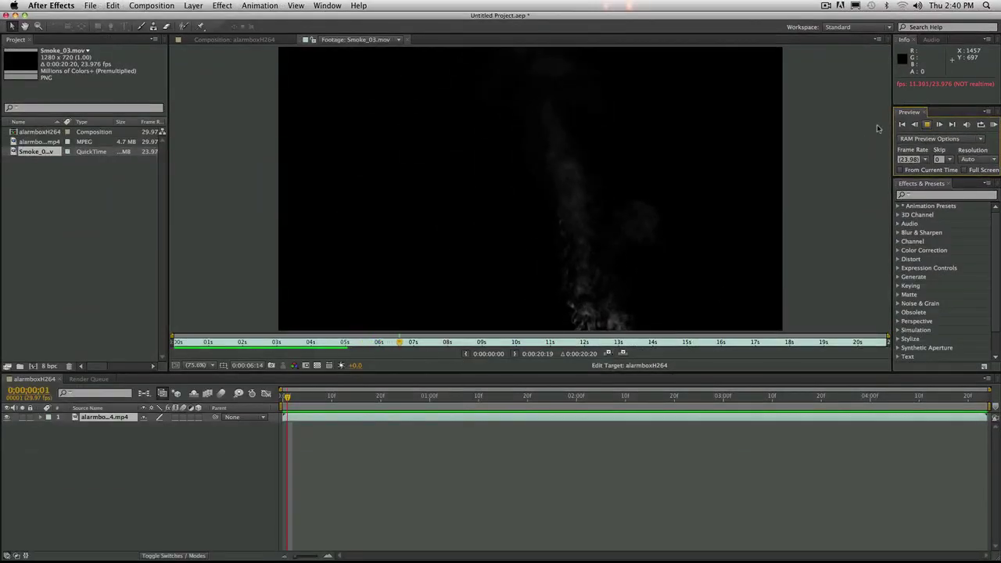
pyautogui.click(380, 313)
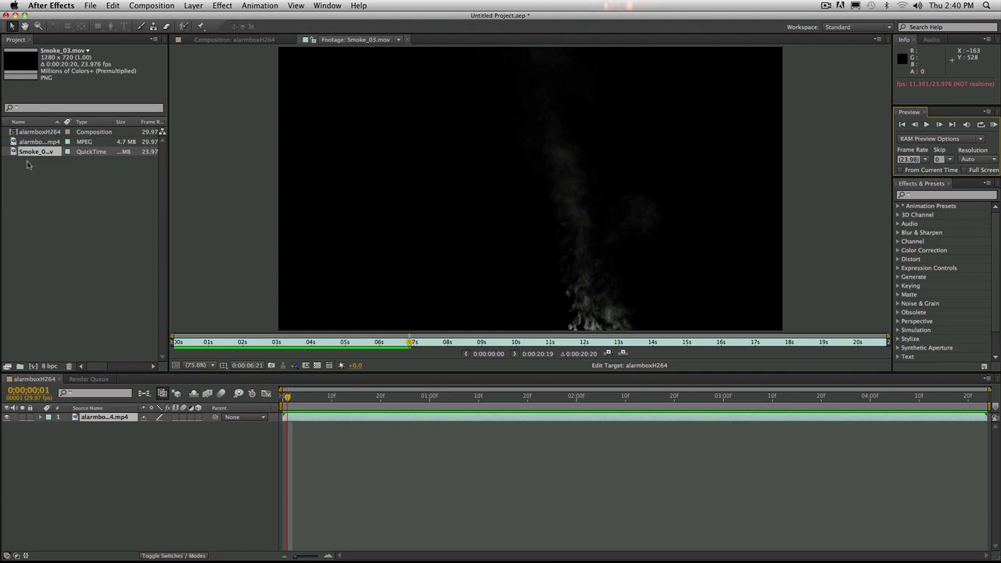
pyautogui.press('super+Tab')
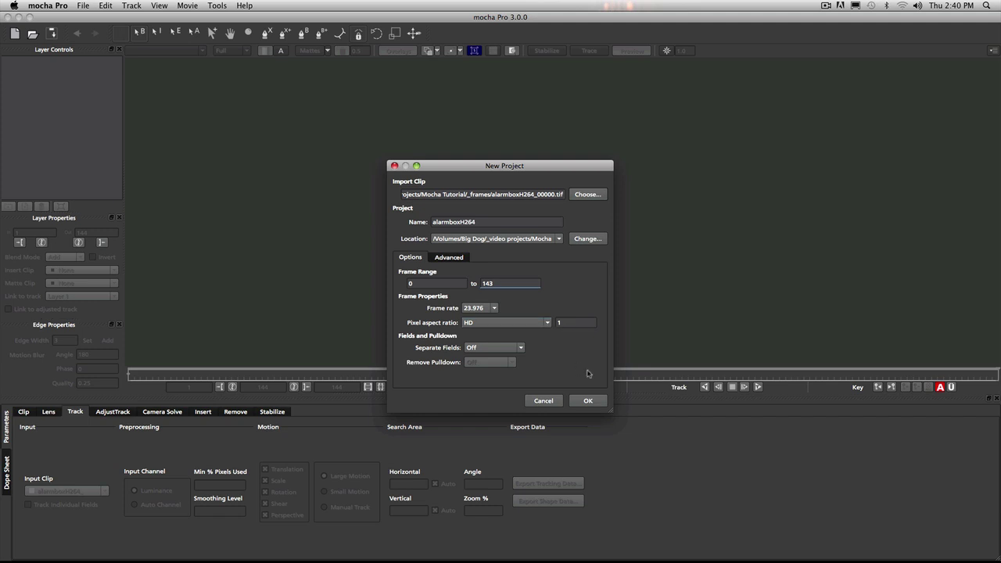
# - Accept the New Project settings and overwrite the existing alarmboxH264.mocha file
pyautogui.click(593, 400)
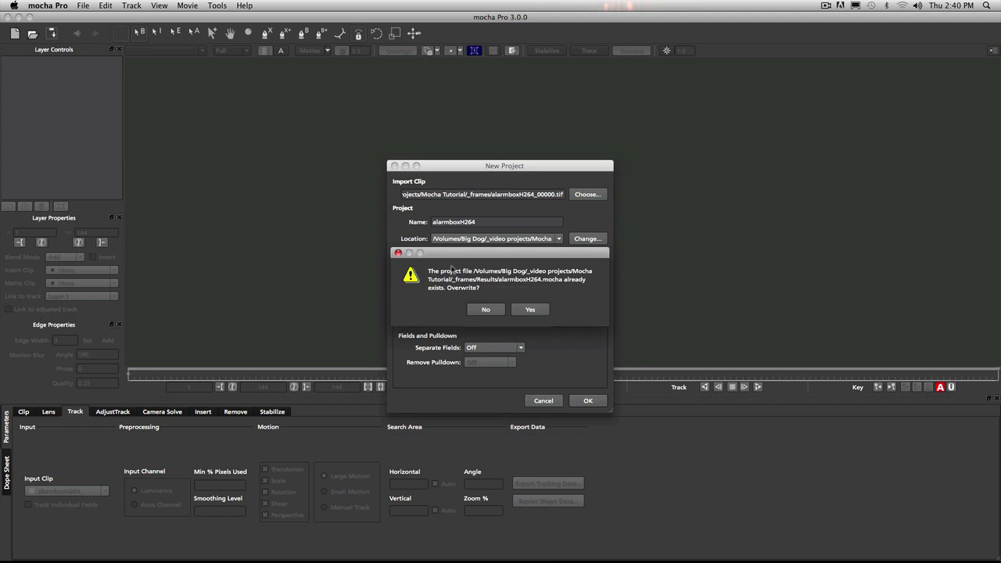
pyautogui.click(530, 310)
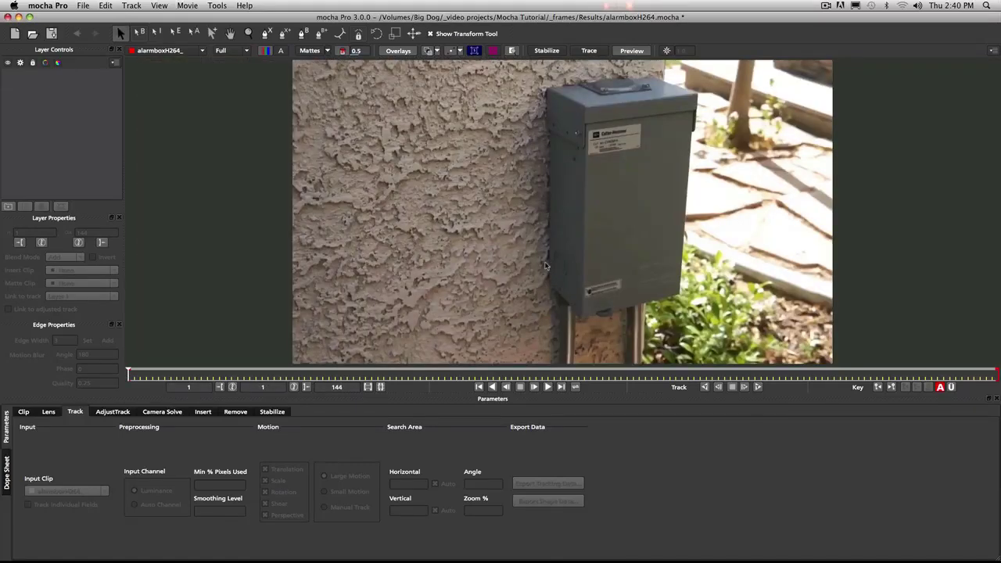
pyautogui.moveTo(128, 374)
pyautogui.mouseDown()
pyautogui.moveTo(347, 375)
pyautogui.moveTo(124, 376)
pyautogui.mouseUp()
pyautogui.moveTo(619, 190); pyautogui.dragTo(385, 94)
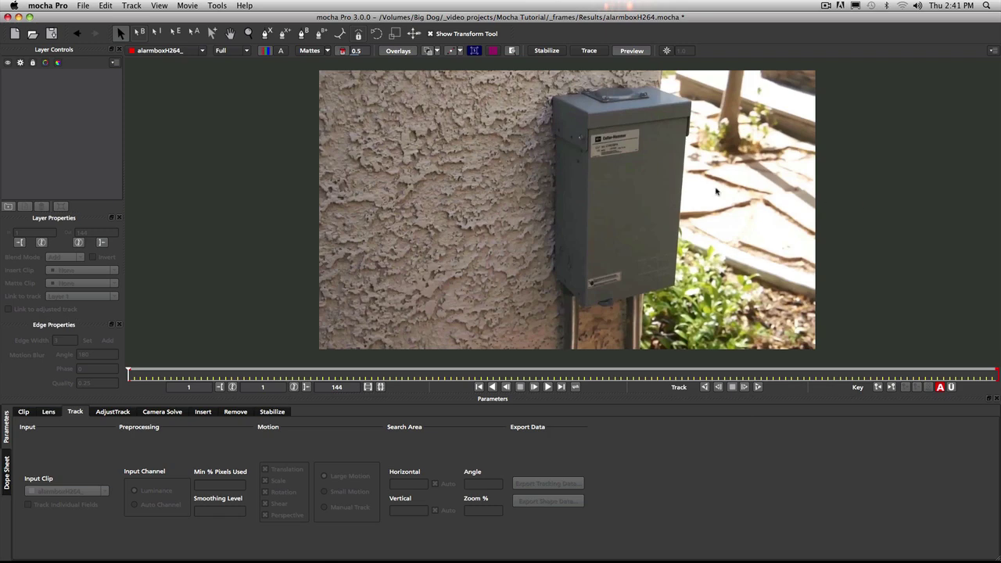
pyautogui.click(265, 33)
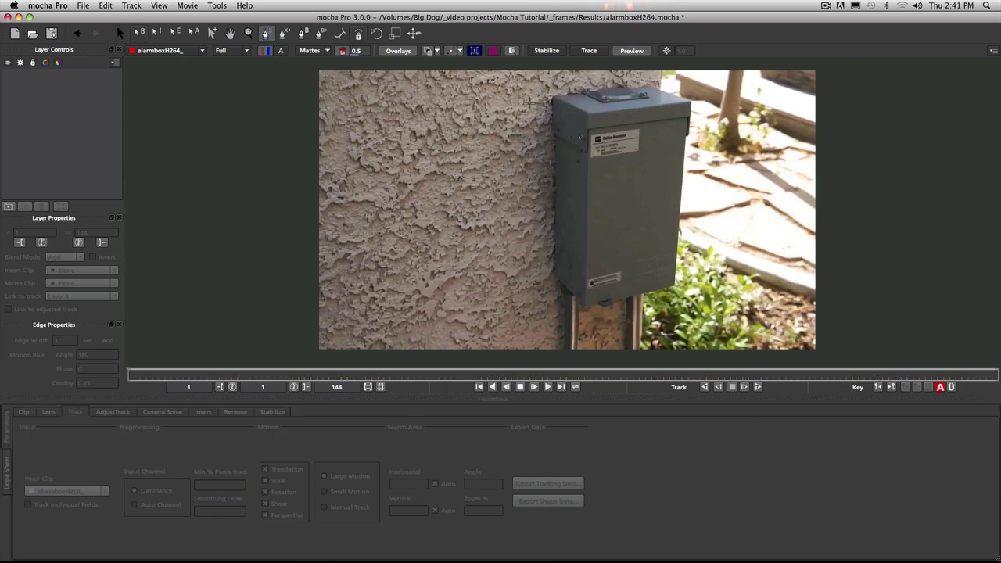
pyautogui.click(529, 94)
pyautogui.click(539, 298)
pyautogui.click(711, 271)
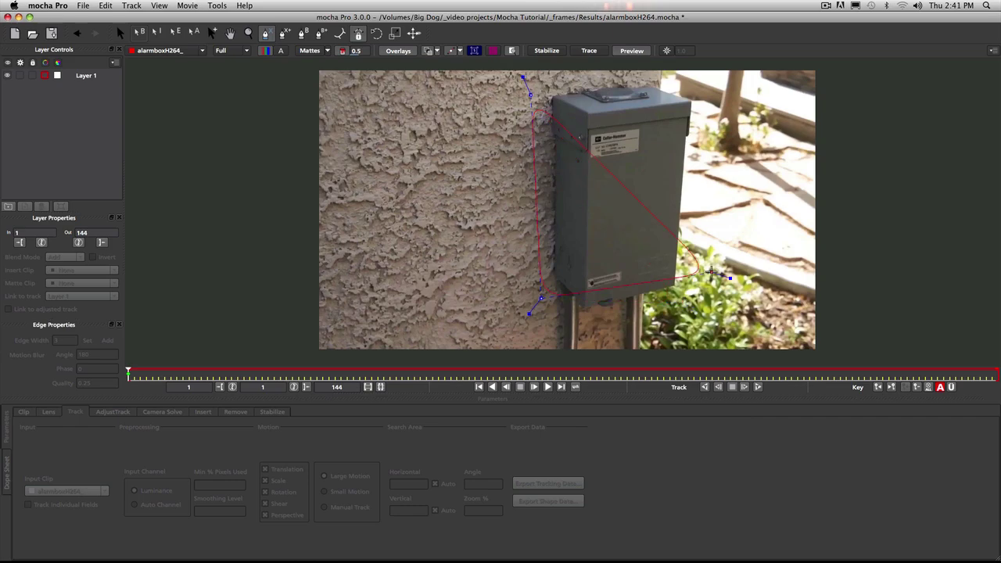
pyautogui.rightClick(708, 85)
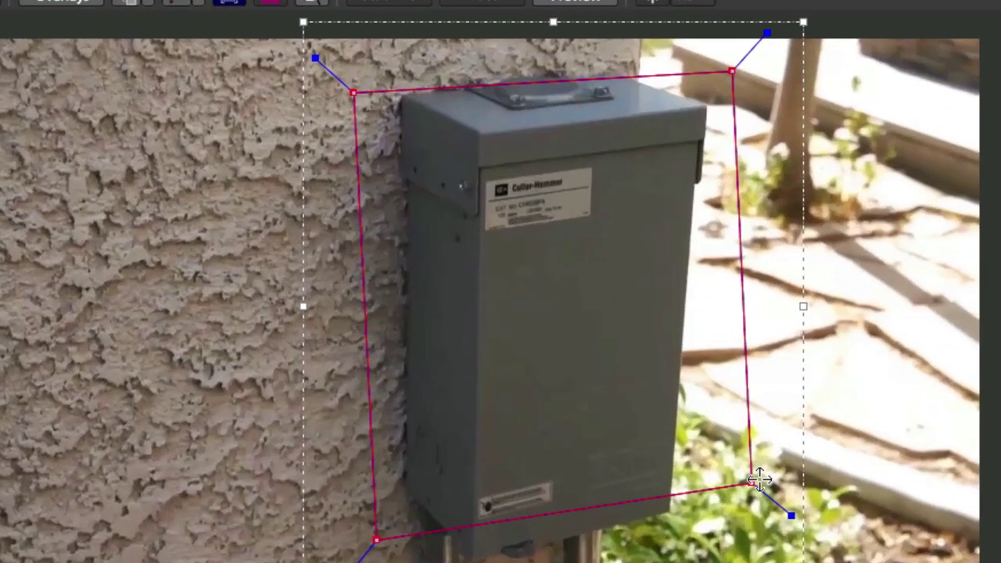
pyautogui.moveTo(713, 270); pyautogui.dragTo(713, 291)
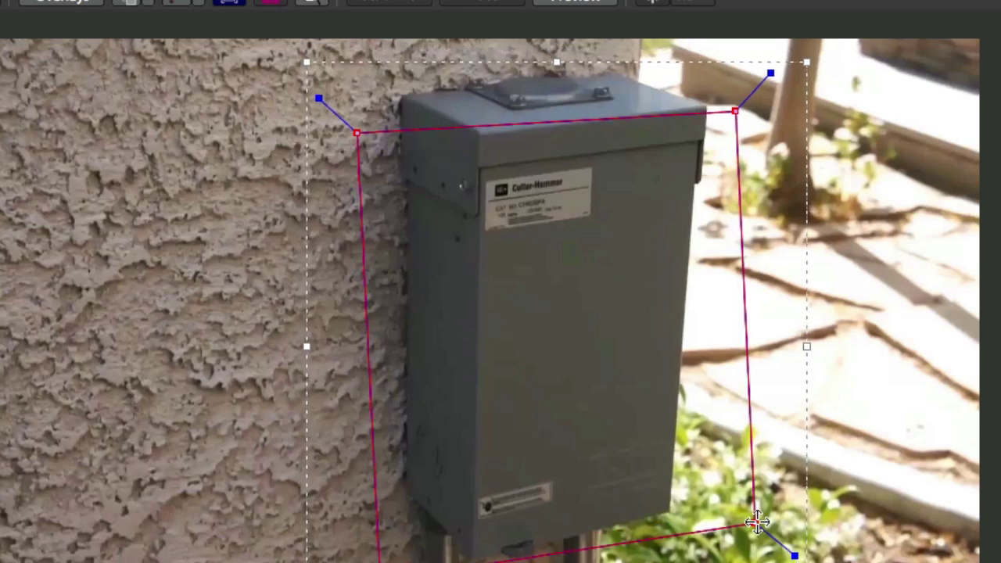
pyautogui.moveTo(756, 522); pyautogui.dragTo(757, 520)
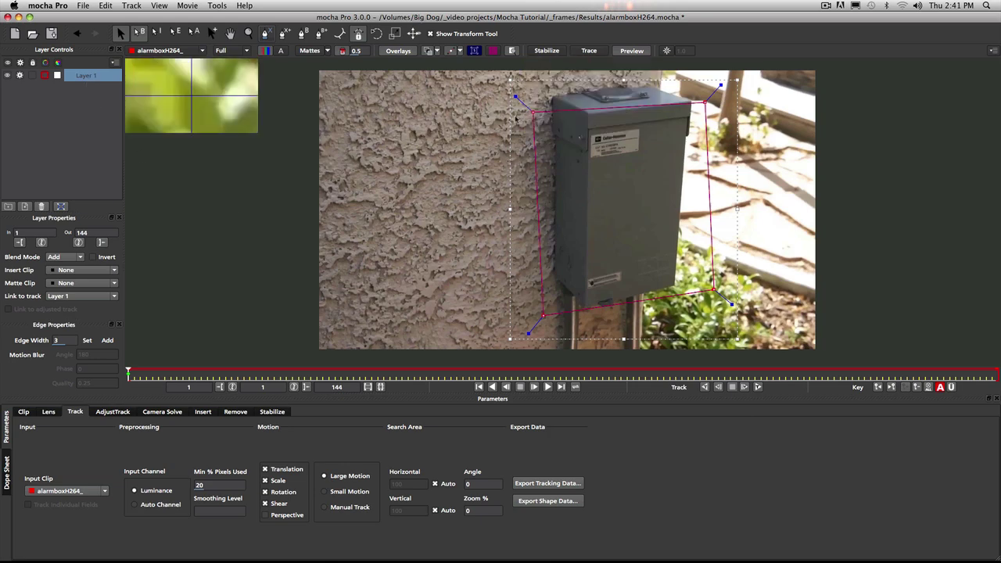
pyautogui.click(105, 78)
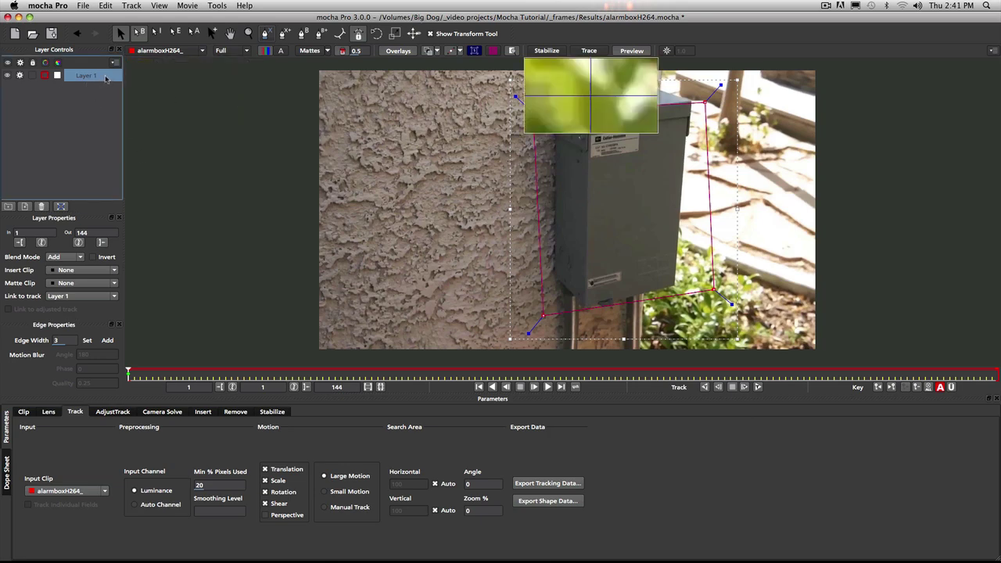
pyautogui.click(41, 208)
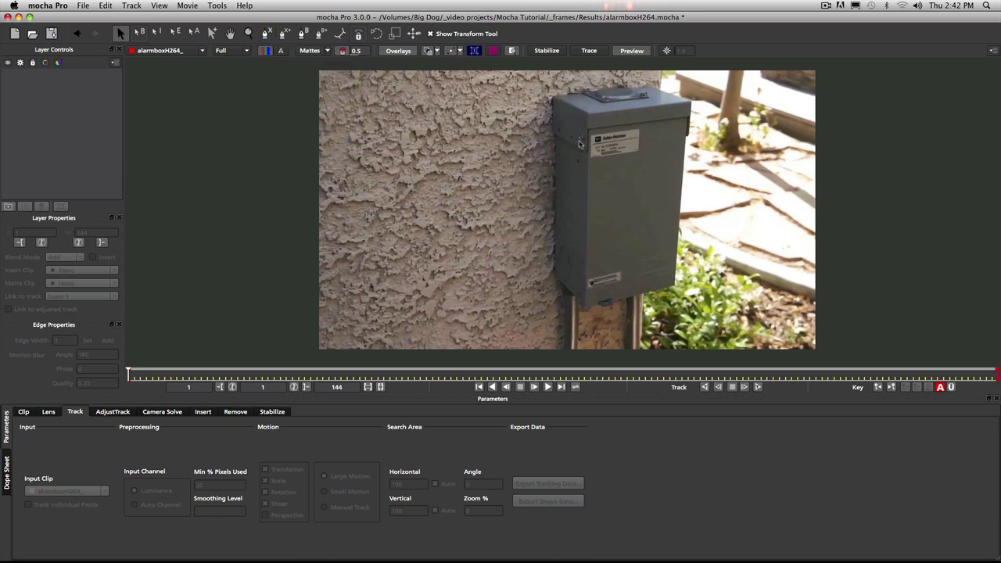
# - Draw a Layer 2 X-spline around the box front, with 30% min pixels and Perspective motion
pyautogui.click(266, 34)
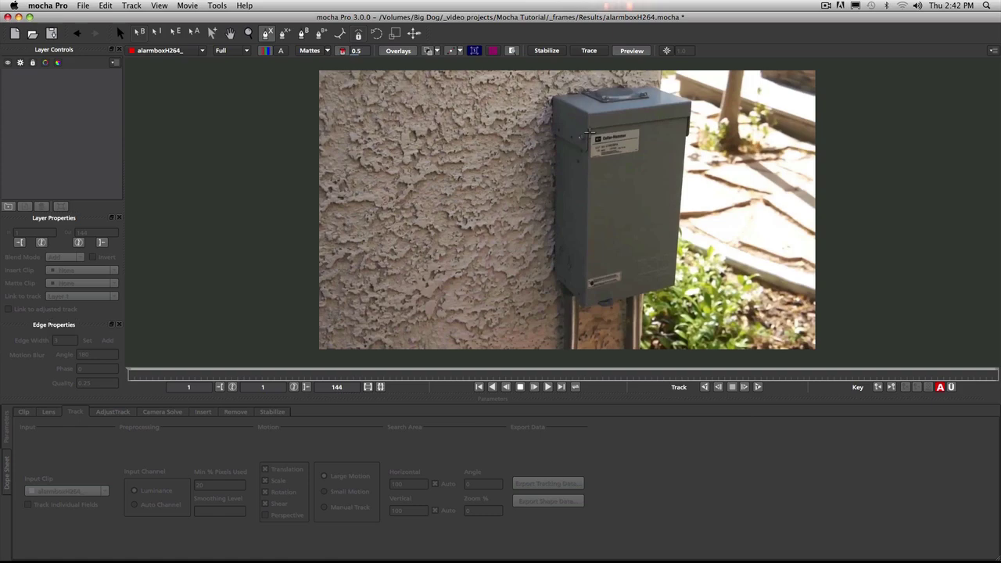
pyautogui.click(589, 133)
pyautogui.click(590, 289)
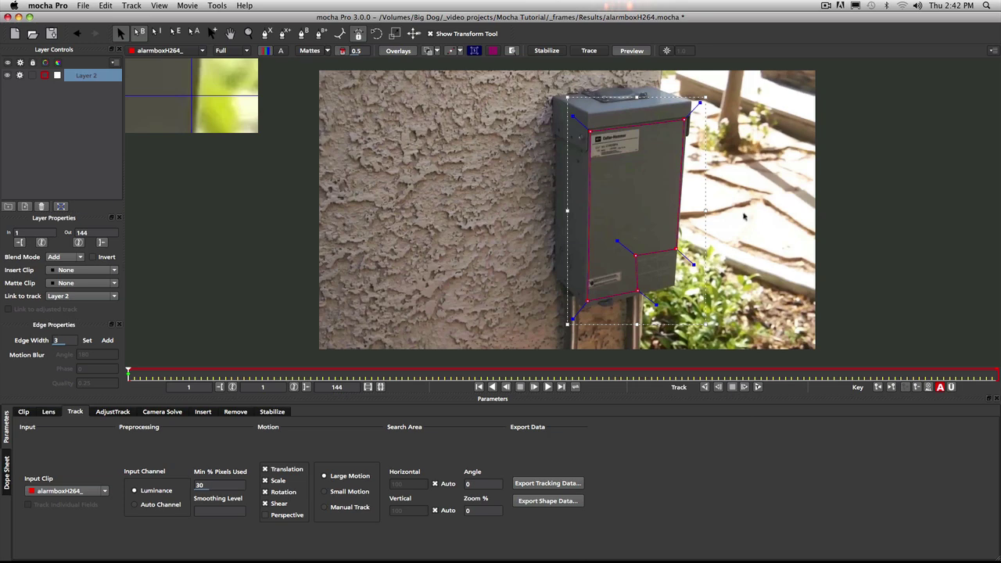
pyautogui.click(265, 516)
# - Track Layer 2 forward through the 144 frames, then play the clip back to review
pyautogui.click(758, 387)
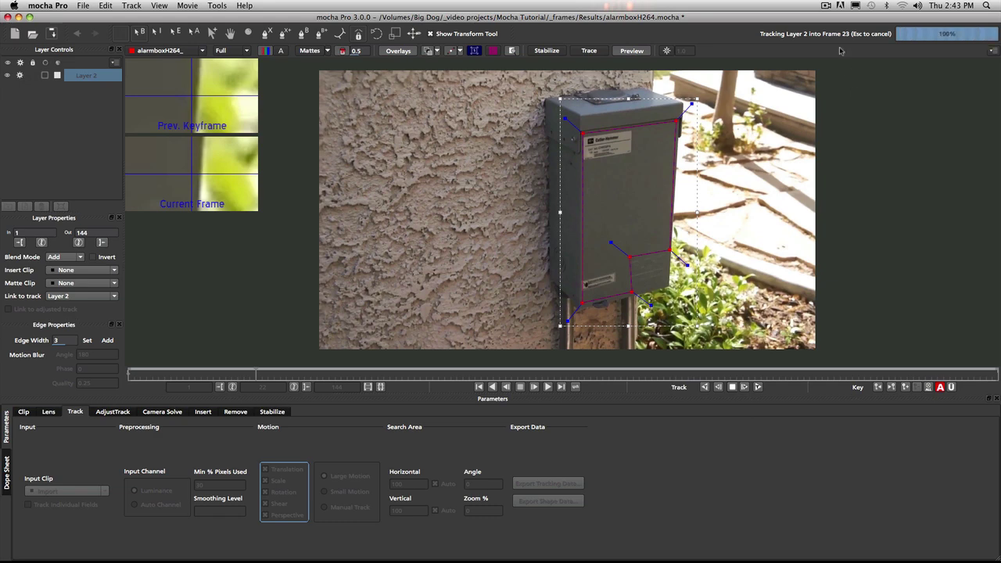
pyautogui.click(826, 6)
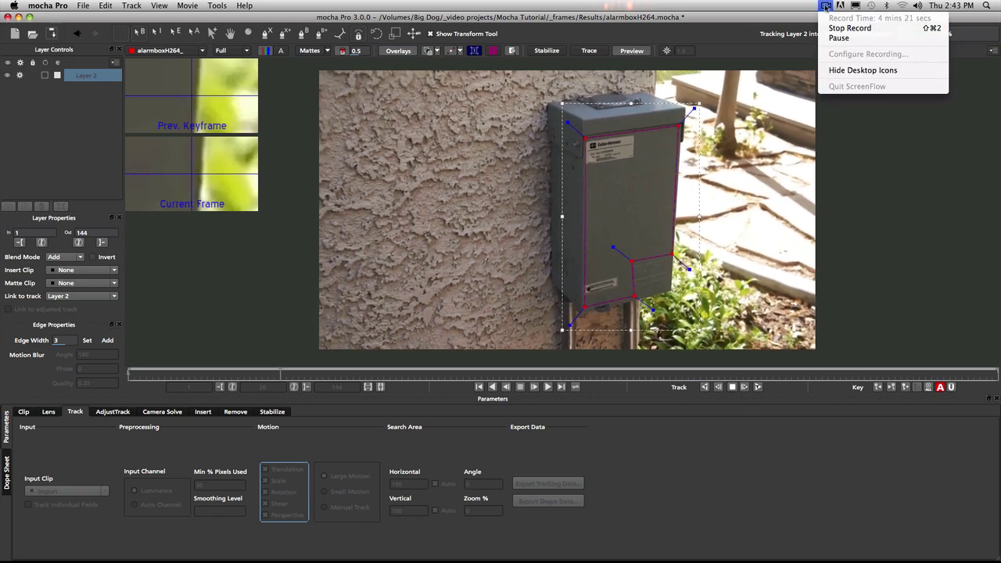
pyautogui.click(843, 38)
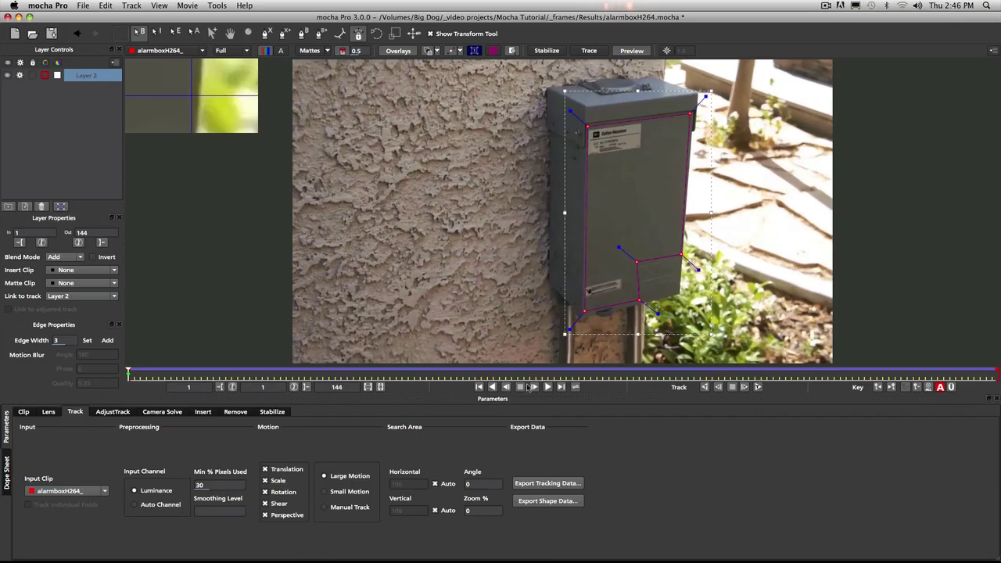
pyautogui.click(548, 387)
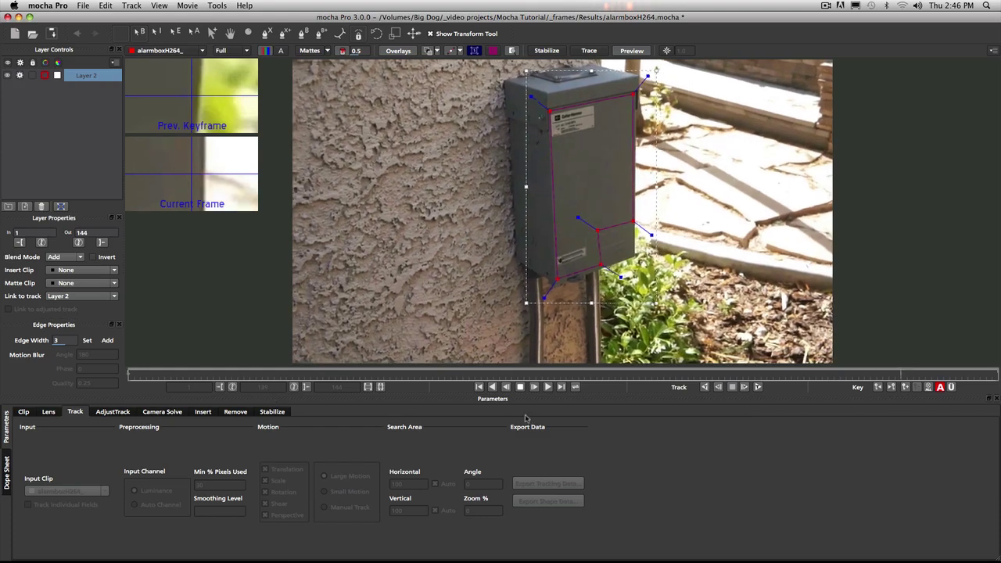
# - At frame 1, show the planar surface and drag its four corners onto the box front's corners
pyautogui.click(520, 387)
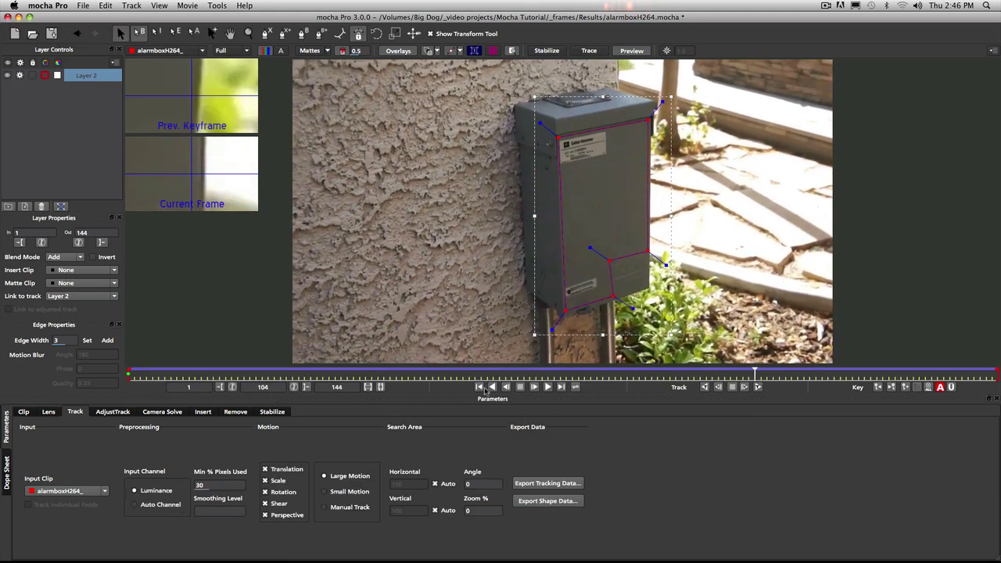
pyautogui.click(480, 387)
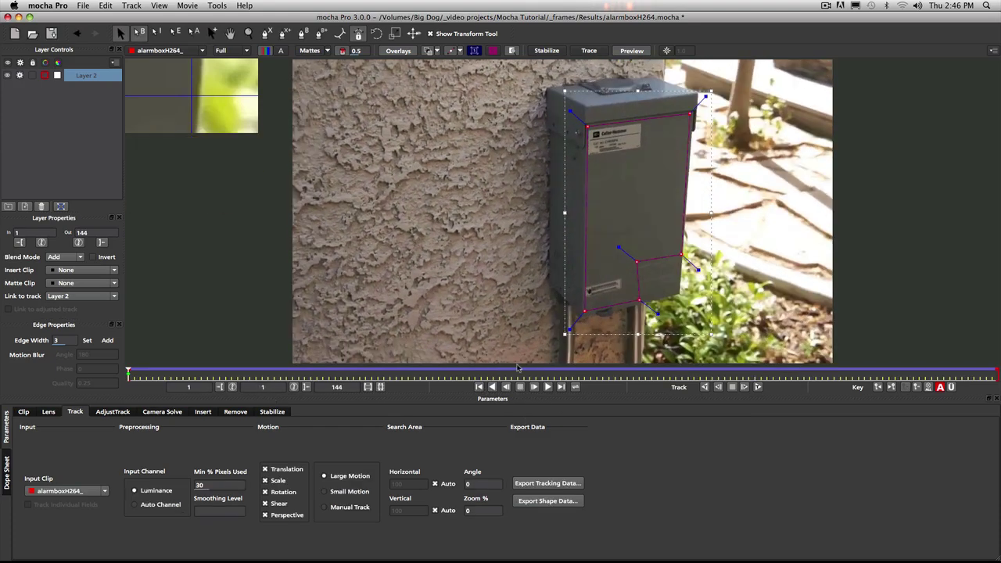
pyautogui.click(476, 52)
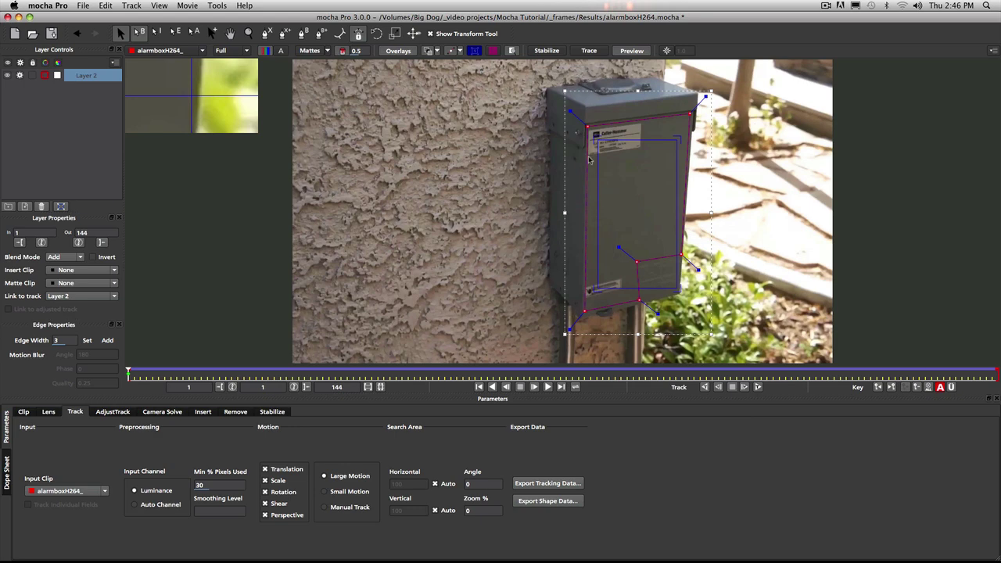
pyautogui.moveTo(596, 136); pyautogui.dragTo(584, 121)
pyautogui.moveTo(674, 139); pyautogui.dragTo(693, 112)
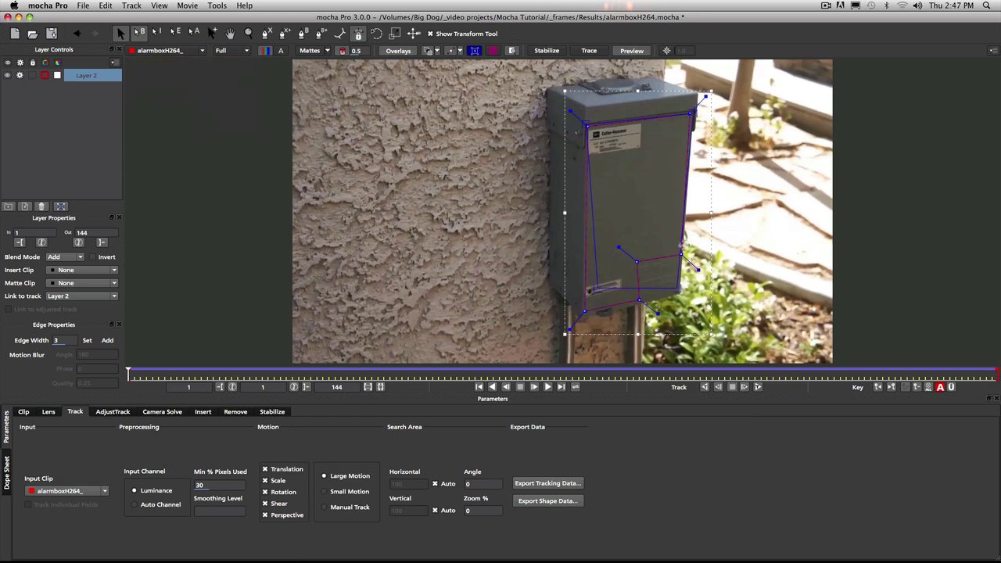
pyautogui.moveTo(680, 288); pyautogui.dragTo(682, 294)
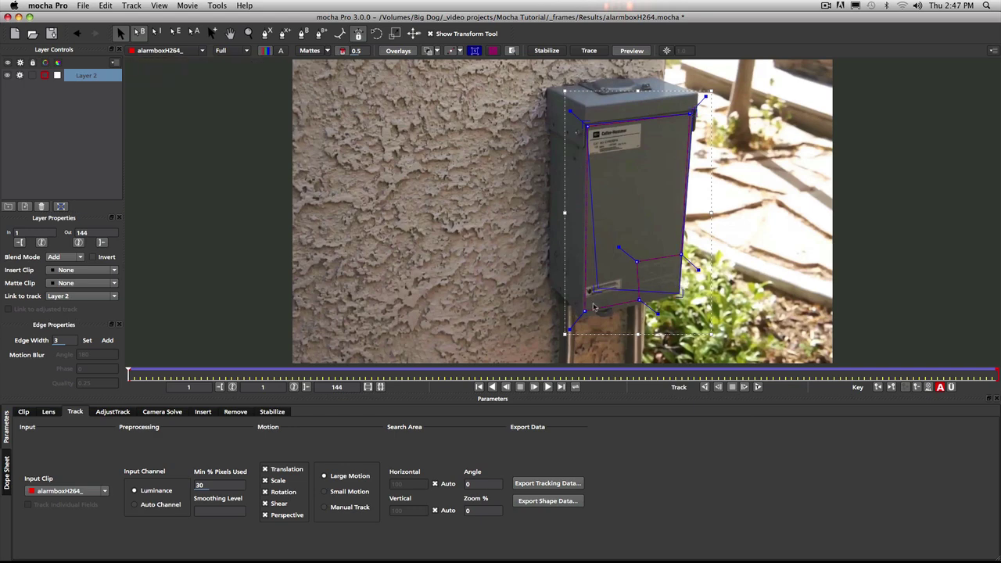
pyautogui.moveTo(595, 295); pyautogui.dragTo(579, 316)
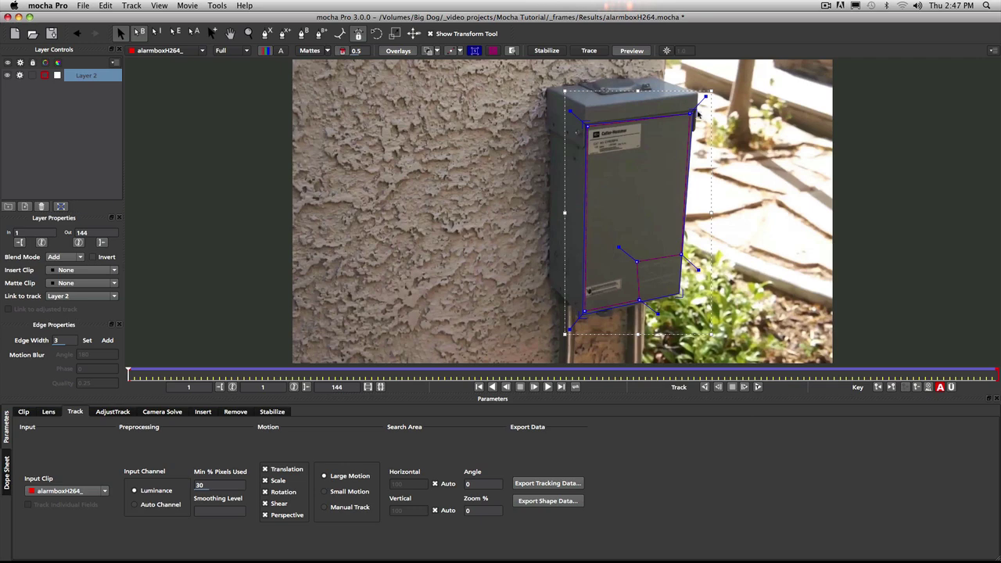
pyautogui.moveTo(693, 112); pyautogui.dragTo(691, 113)
# - Show the planar grid over the tracked box and set its x and y divisions to 20
pyautogui.click(493, 51)
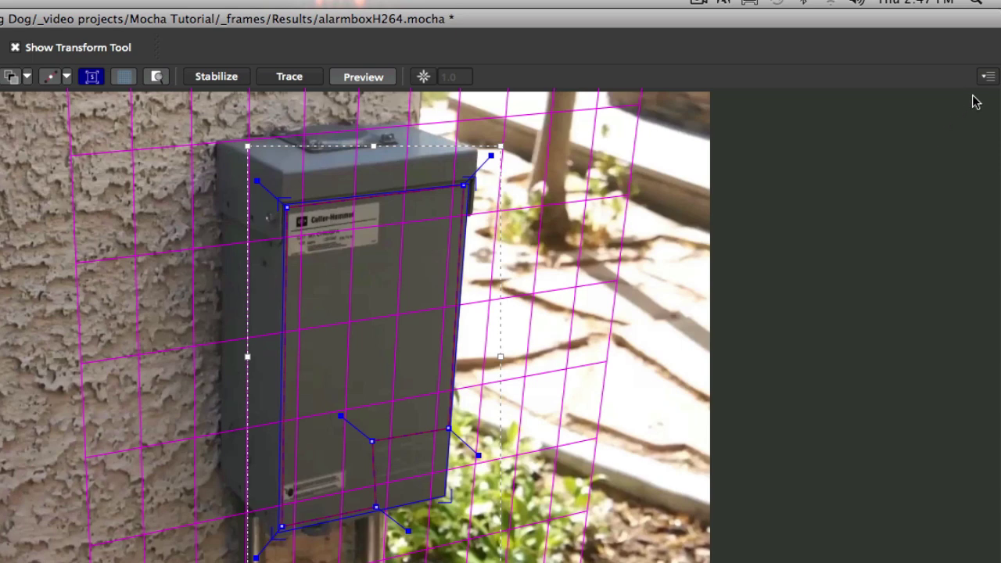
pyautogui.click(988, 76)
pyautogui.click(903, 139)
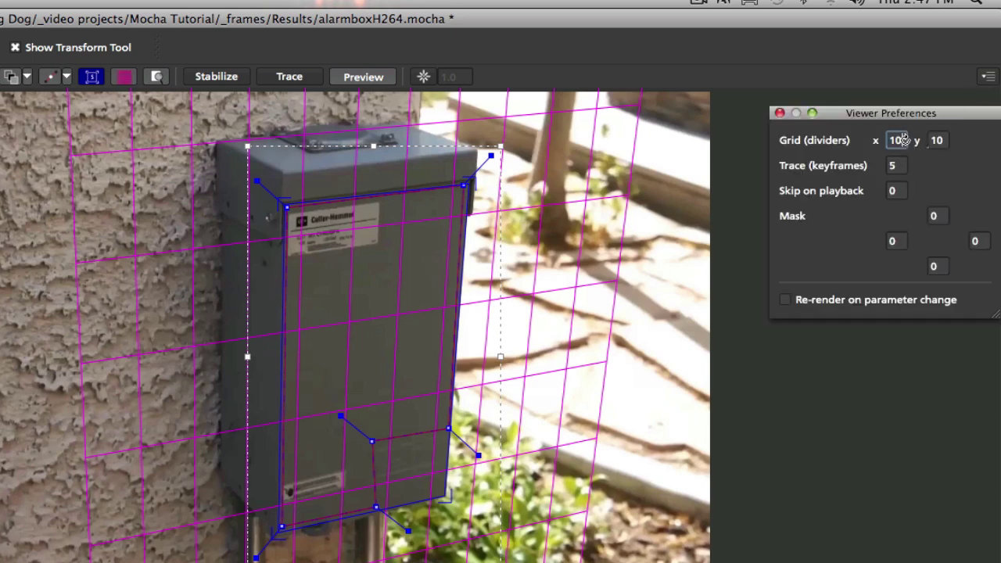
pyautogui.doubleClick(901, 138)
pyautogui.press('Tab')
pyautogui.write('20')
pyautogui.press('Tab')
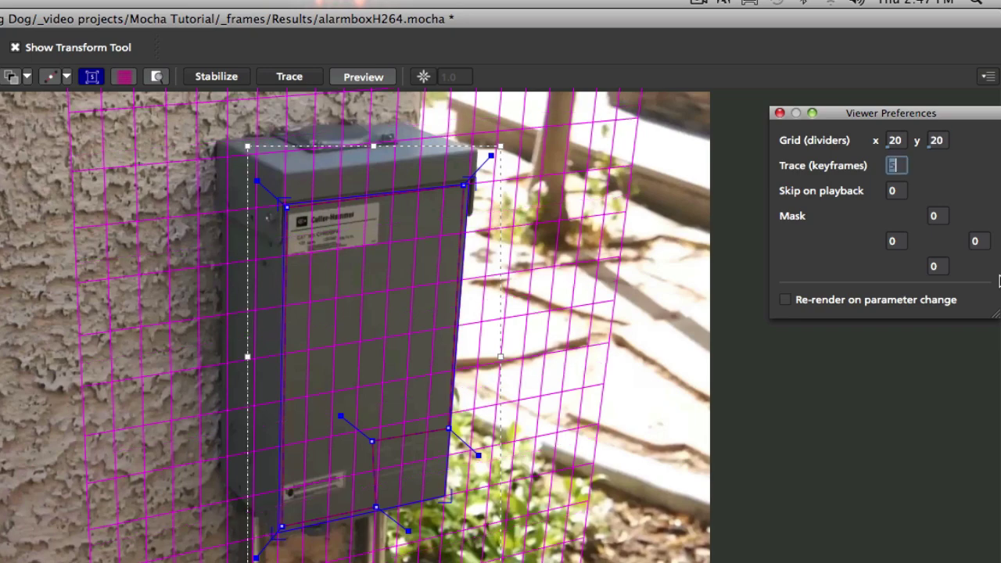
pyautogui.click(779, 112)
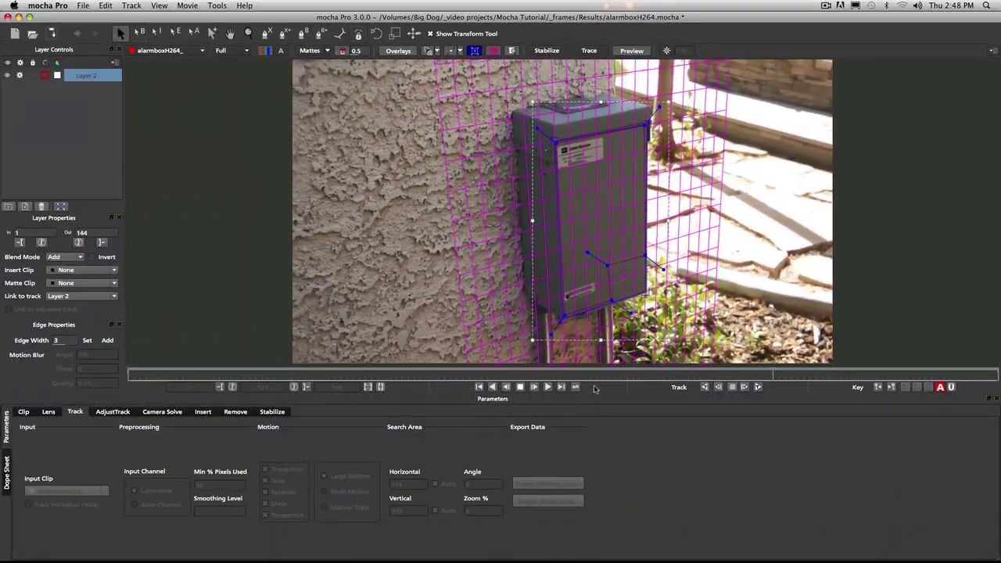
# - Stabilize the clip with All Motion enabled and zoom in on the electrical box
pyautogui.click(520, 388)
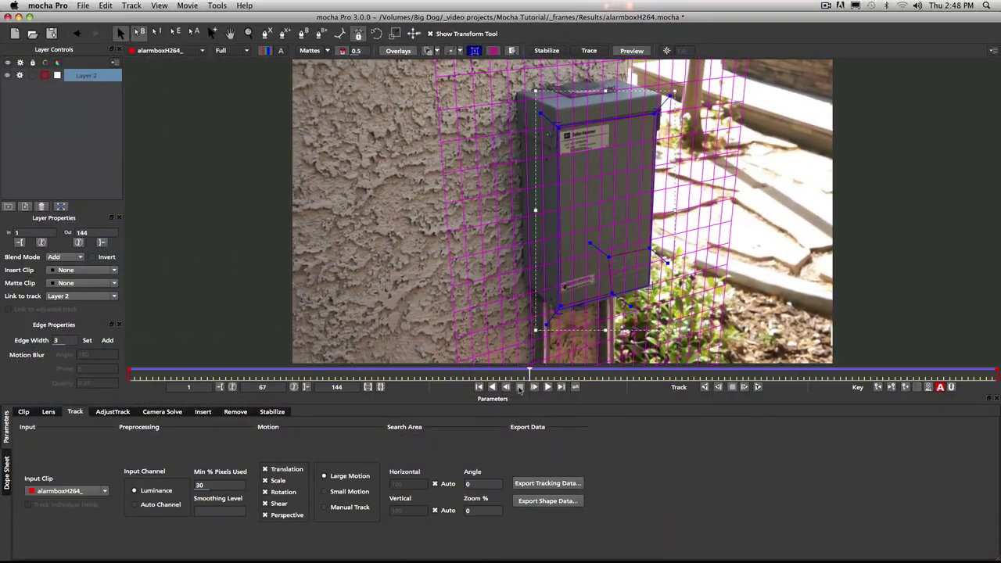
pyautogui.click(272, 412)
pyautogui.click(209, 452)
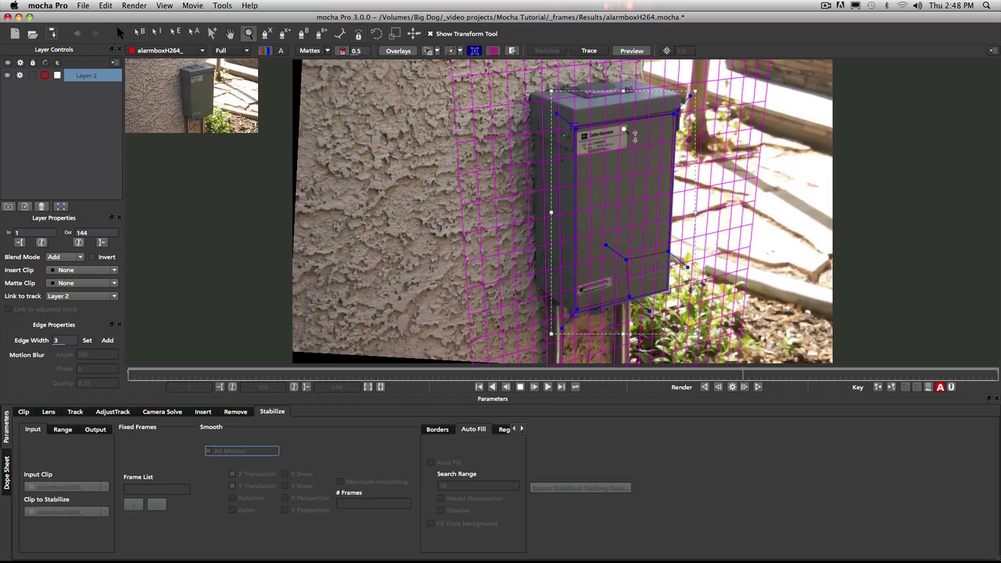
pyautogui.moveTo(634, 135); pyautogui.dragTo(721, 171)
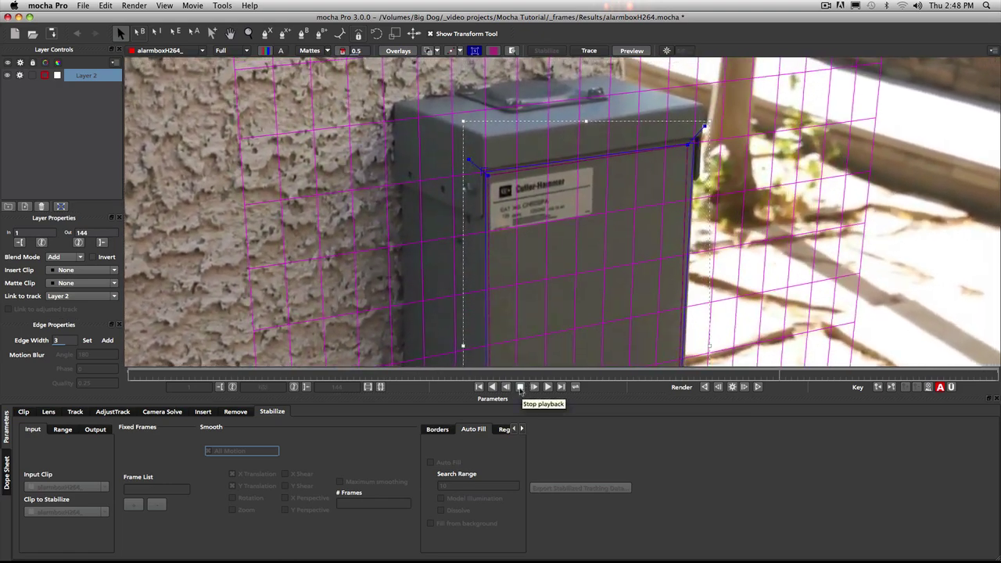
# - Zoom back out at frame 123, step forward, and toggle Layer 2 to inspect the stabilized frames
pyautogui.click(520, 386)
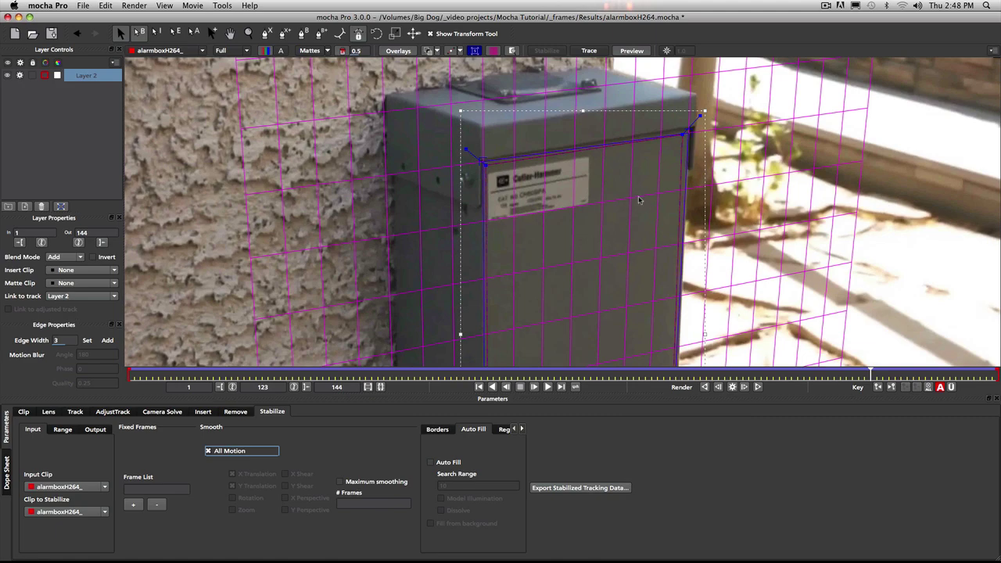
pyautogui.press('z')
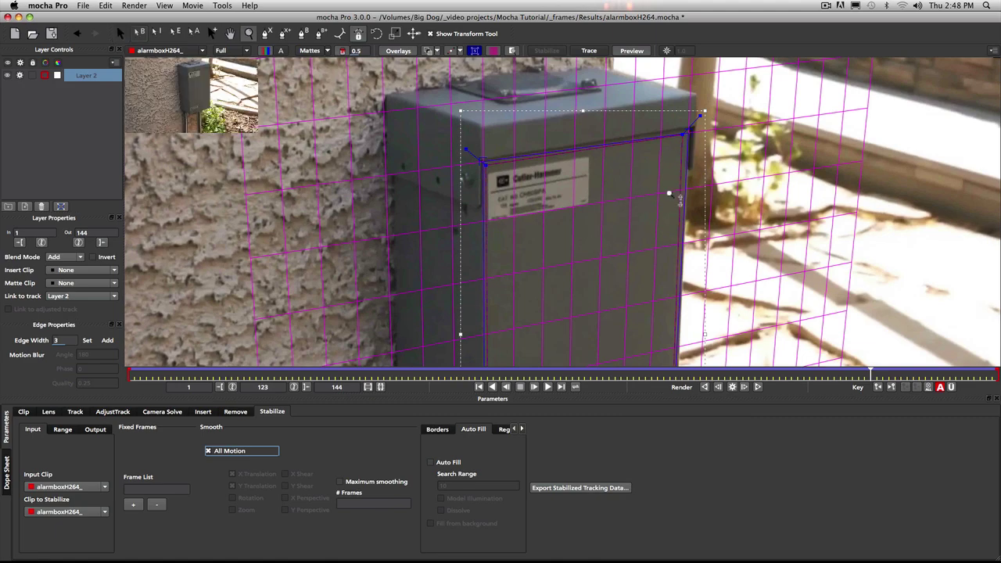
pyautogui.moveTo(664, 192); pyautogui.dragTo(599, 242)
pyautogui.keyDown('alt'); pyautogui.click(599, 243); pyautogui.keyUp('alt')
pyautogui.press('q')
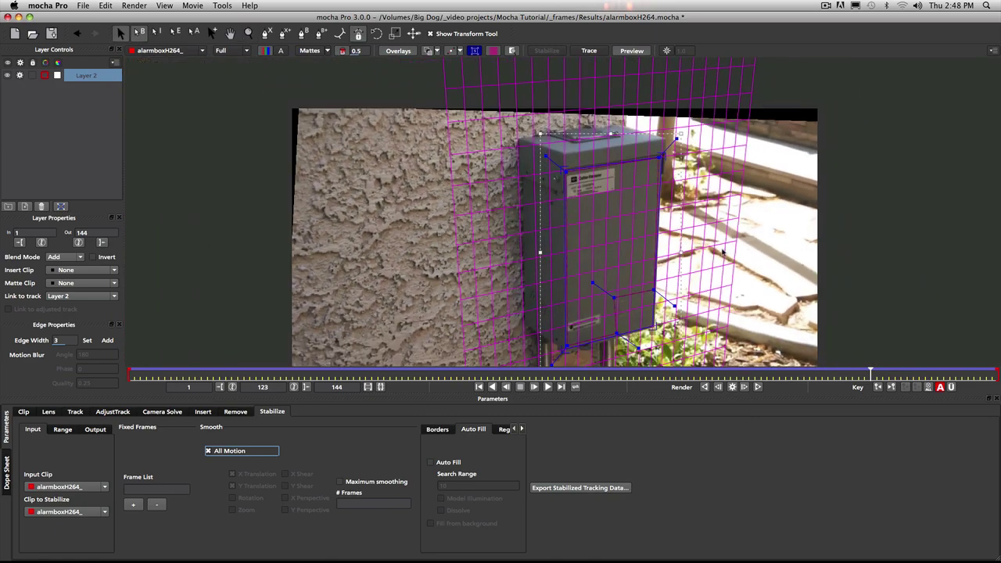
pyautogui.press('Right')
pyautogui.press('Right')
pyautogui.press('Right')
pyautogui.press('Right')
pyautogui.click(655, 206)
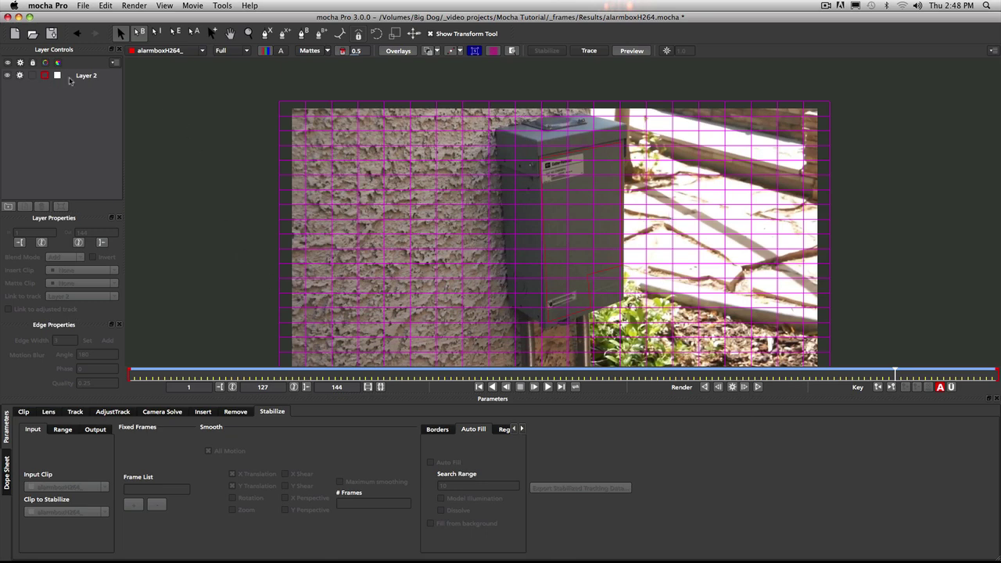
pyautogui.click(70, 81)
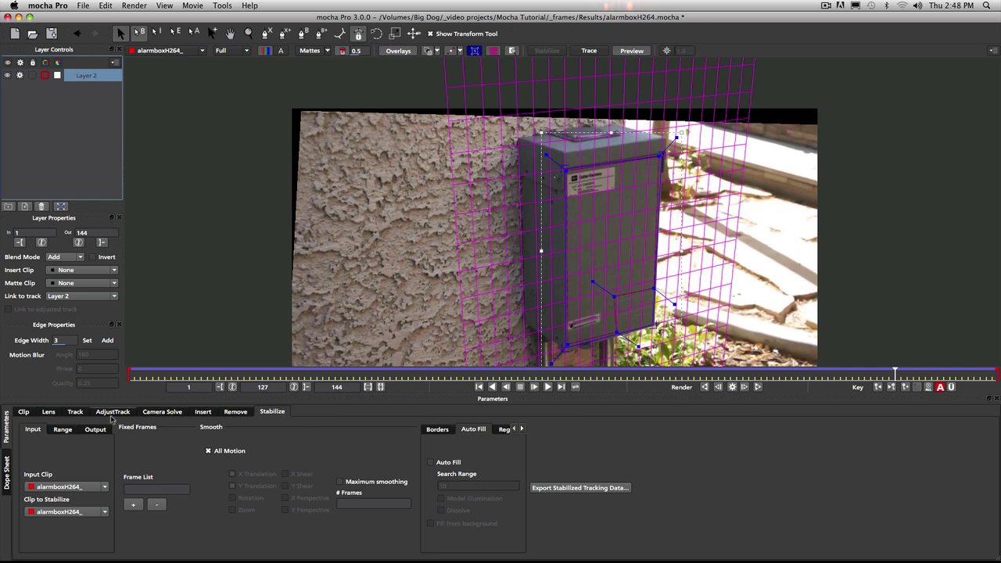
# - Return to the tracking parameters and move to frame 96 to check the track
pyautogui.click(74, 413)
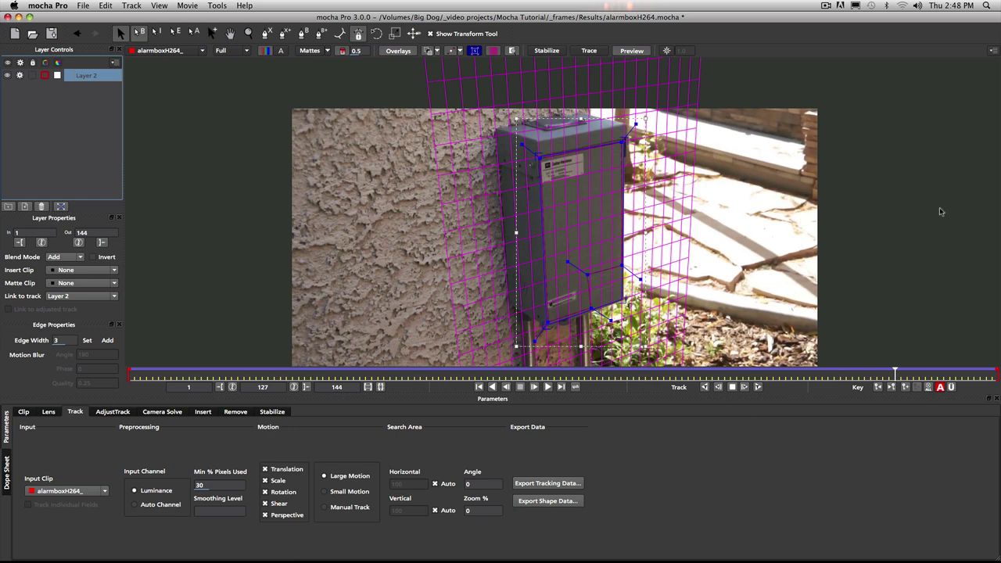
pyautogui.click(826, 6)
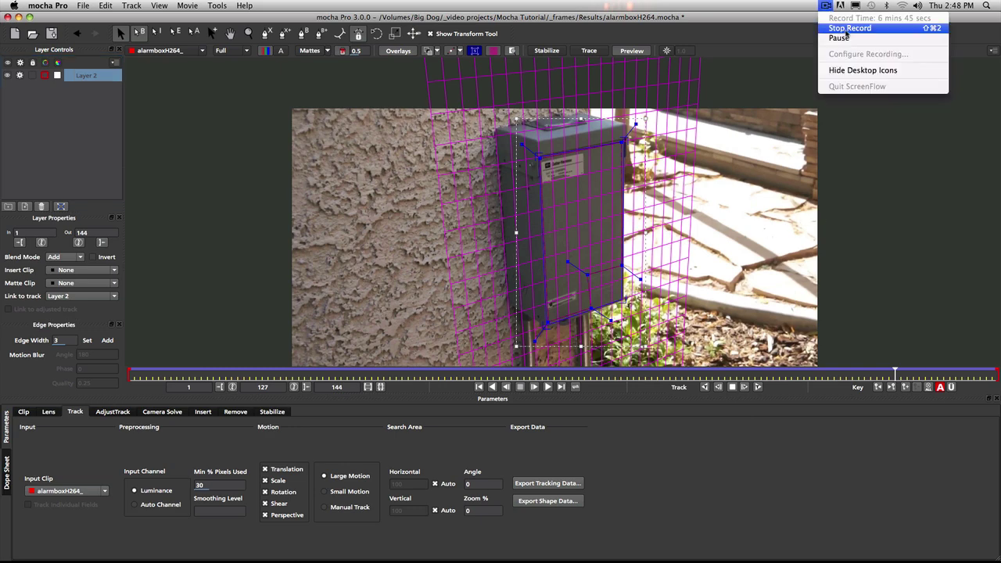
pyautogui.click(838, 38)
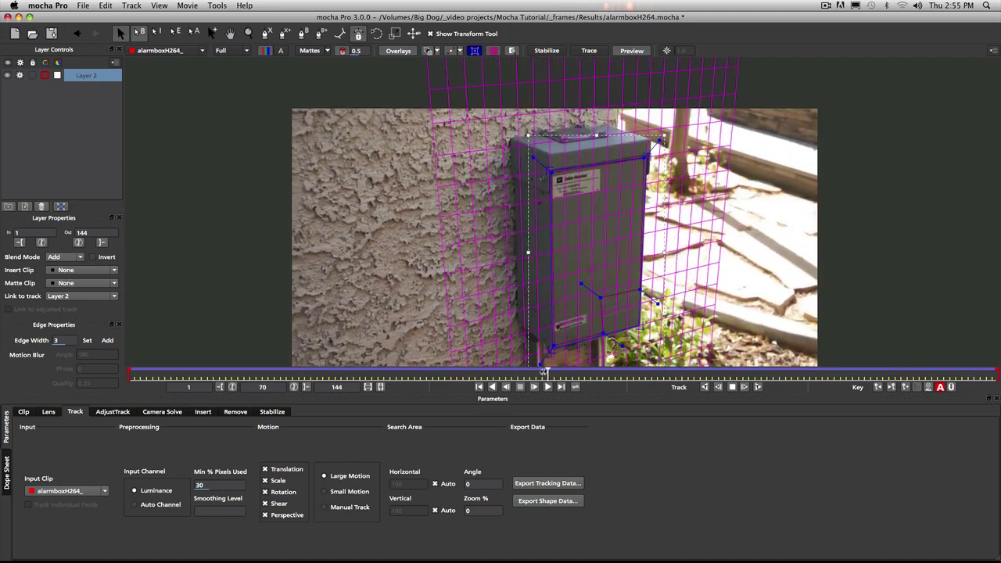
pyautogui.moveTo(559, 371); pyautogui.dragTo(703, 373)
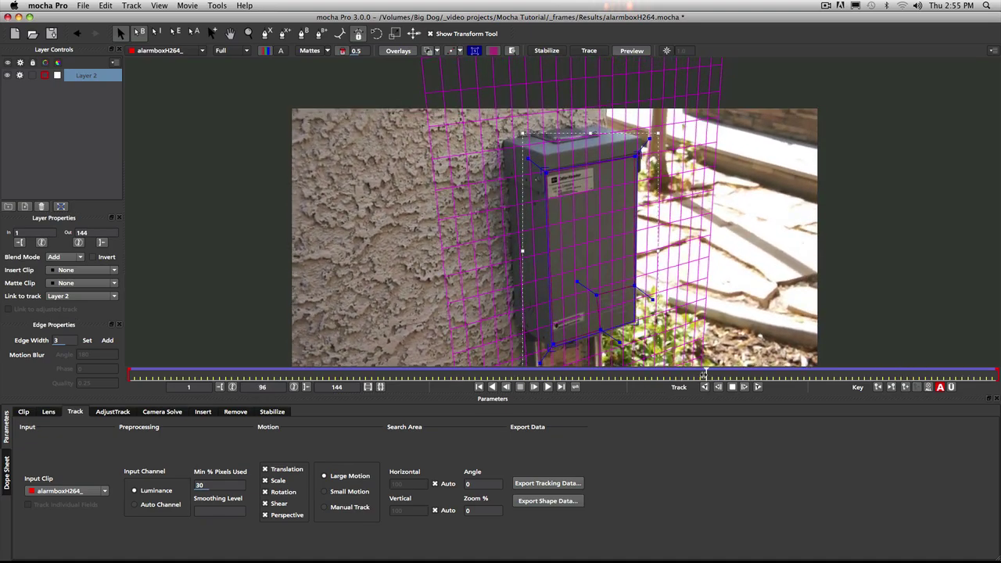
# - Copy the track as After Effects Corner Pin [supports motion blur] data, then switch to After Effects
pyautogui.click(554, 484)
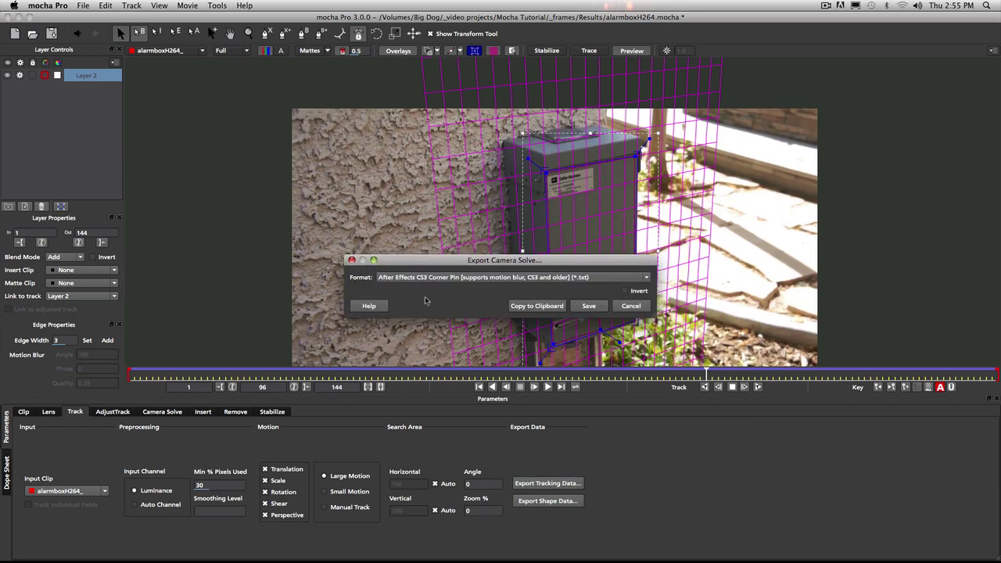
pyautogui.click(448, 278)
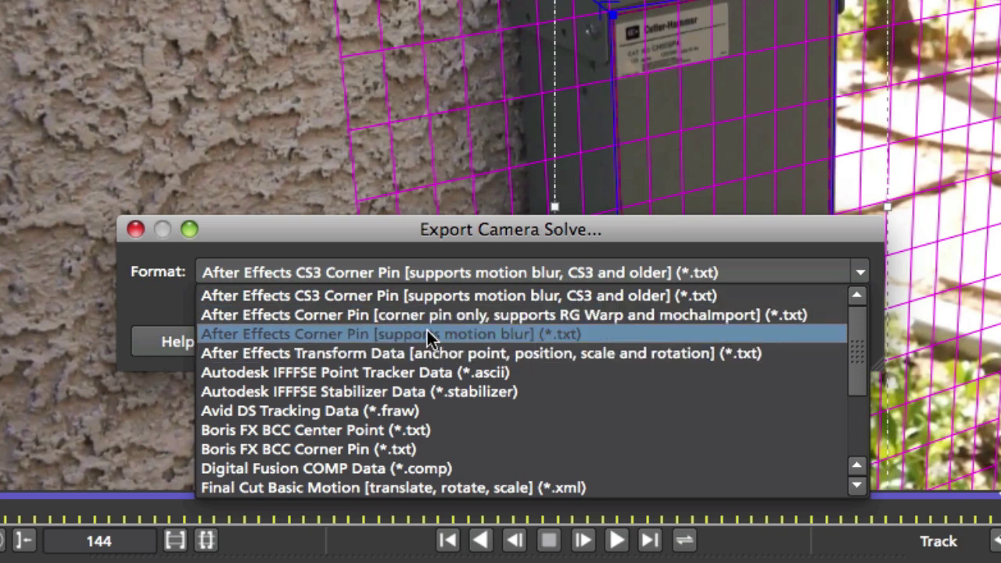
pyautogui.click(393, 336)
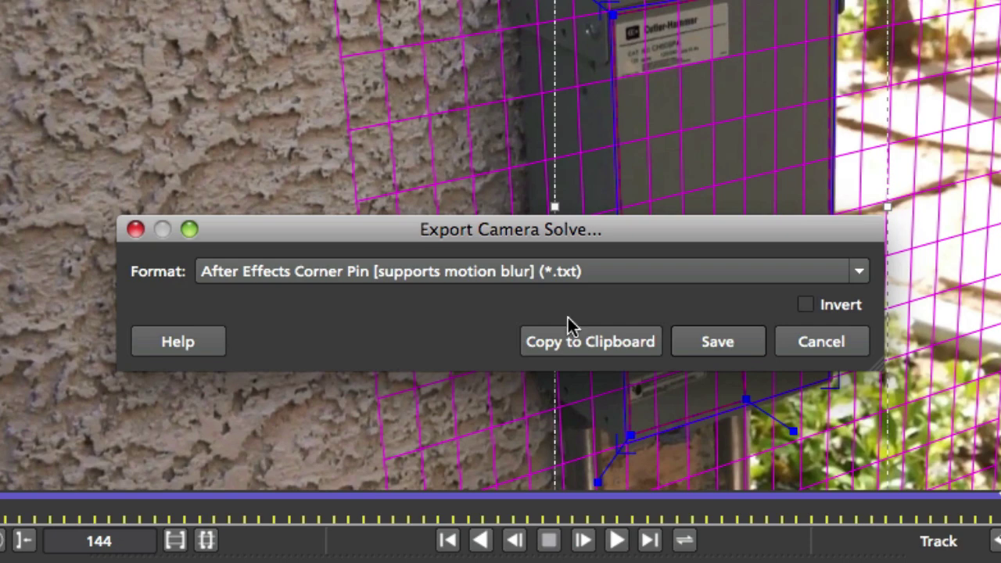
pyautogui.click(587, 341)
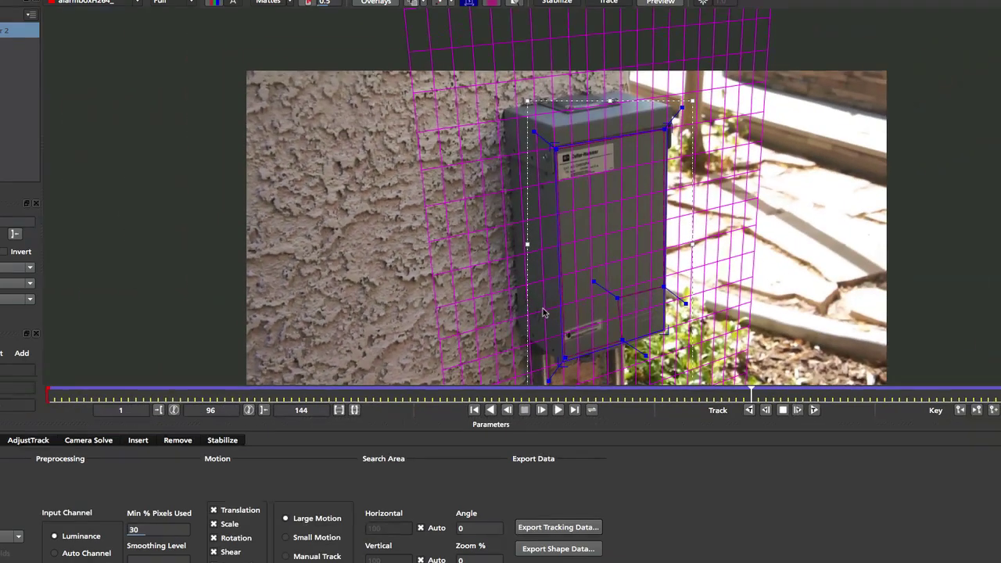
pyautogui.press('super+Tab')
pyautogui.press('super+Tab')
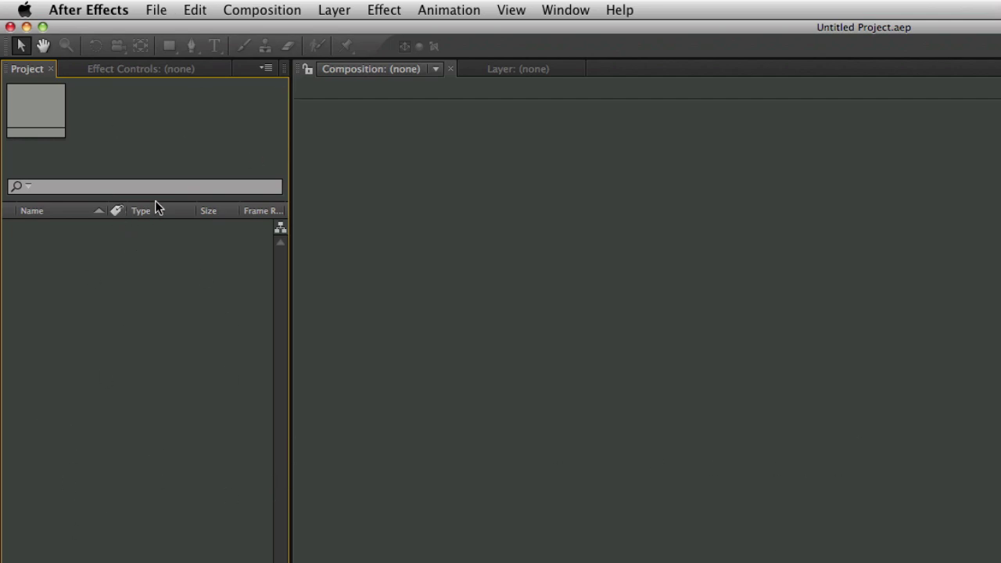
pyautogui.rightClick(112, 304)
pyautogui.moveTo(147, 371)
pyautogui.click(427, 370)
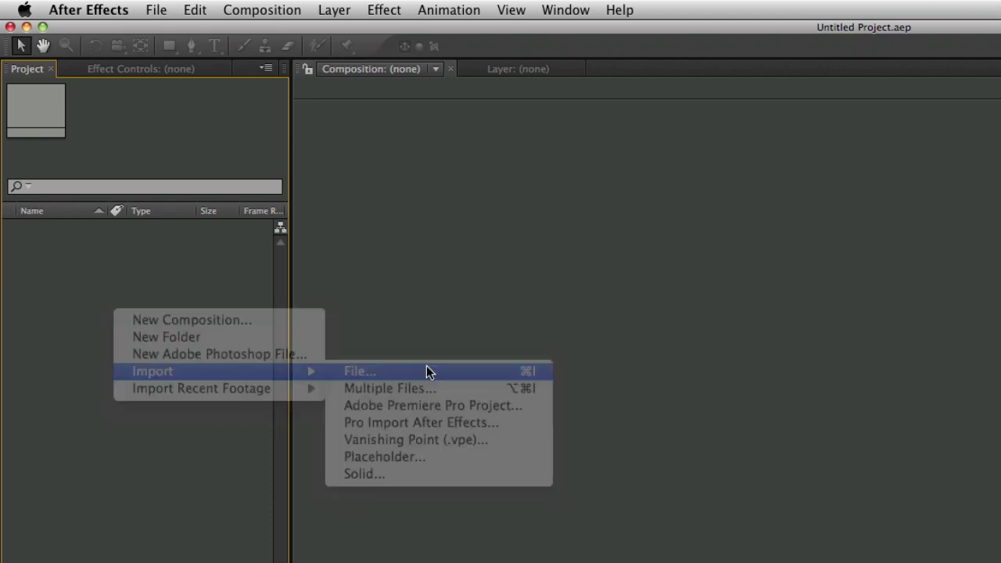
pyautogui.doubleClick(854, 229)
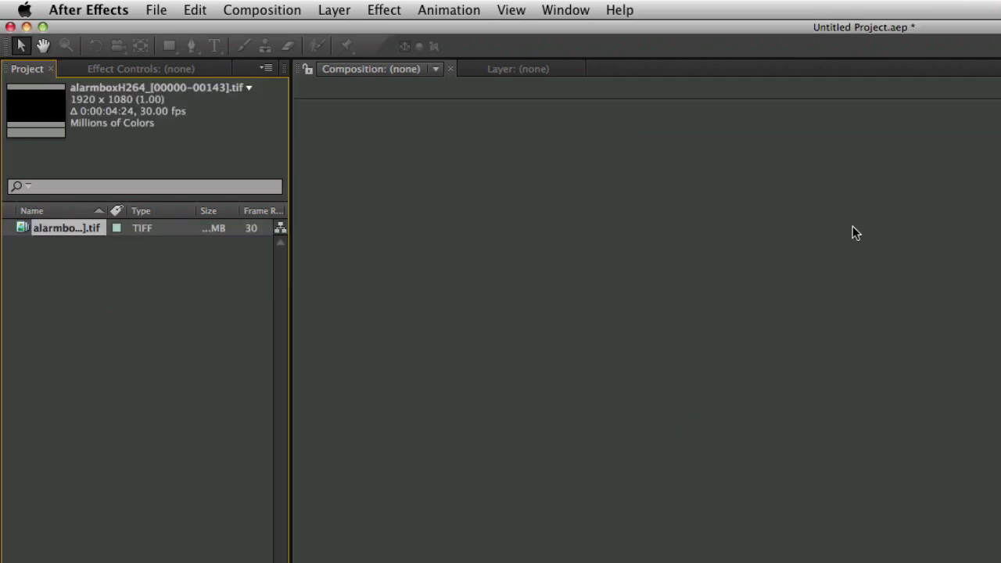
# - Check the clip's frame rate in mocha and interpret the TIFF footage at 23.976 fps
pyautogui.rightClick(23, 227)
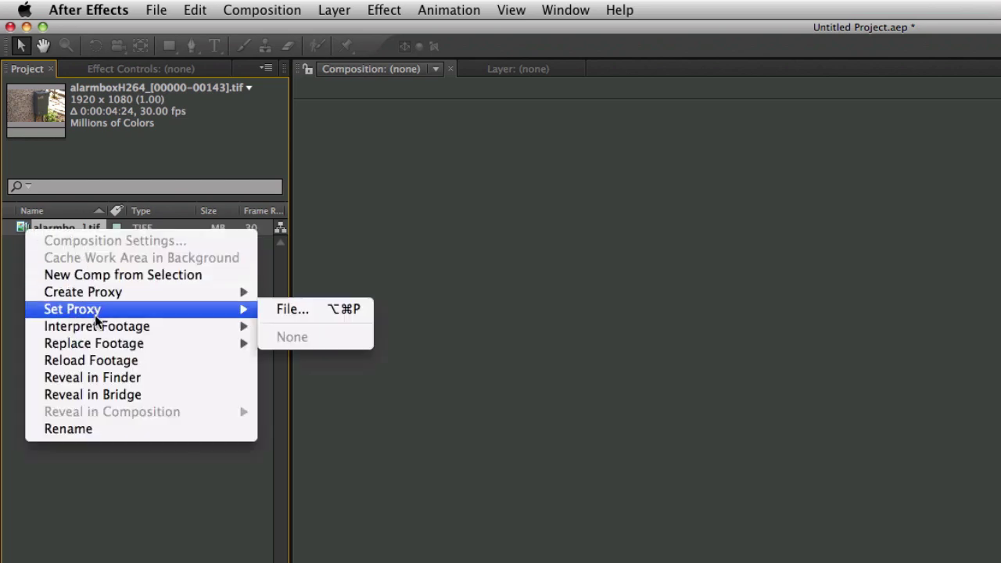
pyautogui.moveTo(98, 323)
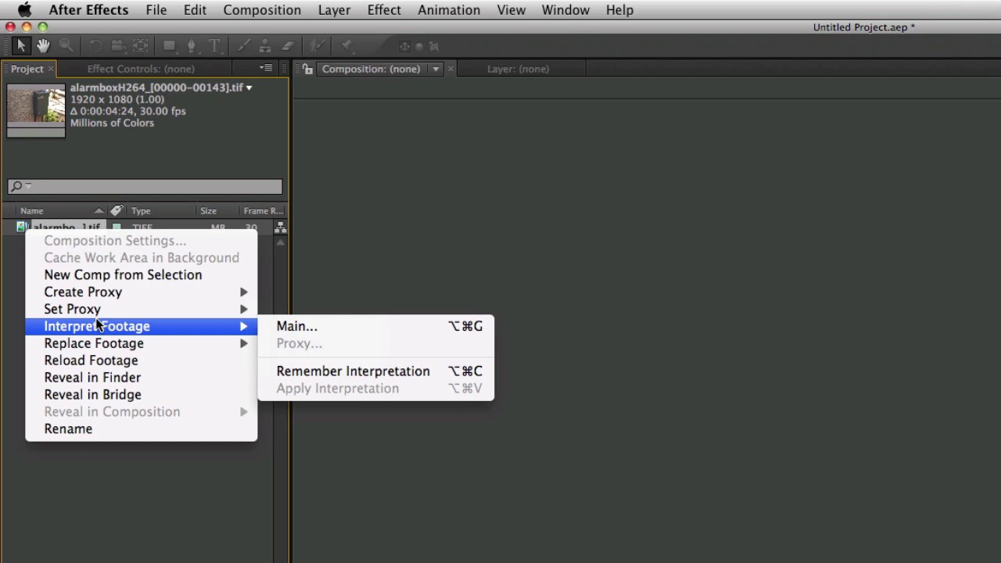
pyautogui.click(344, 328)
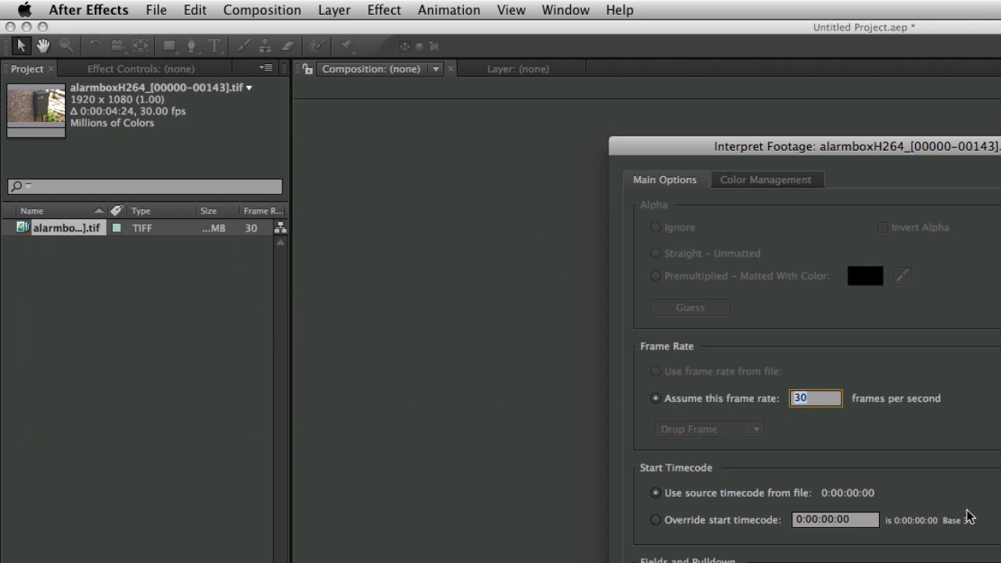
pyautogui.press('super+Tab')
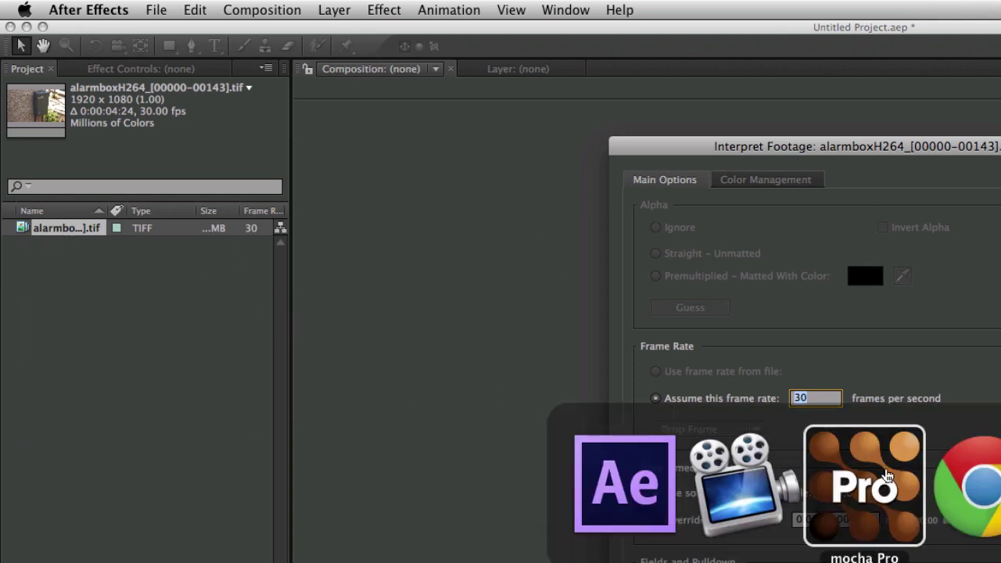
pyautogui.click(888, 475)
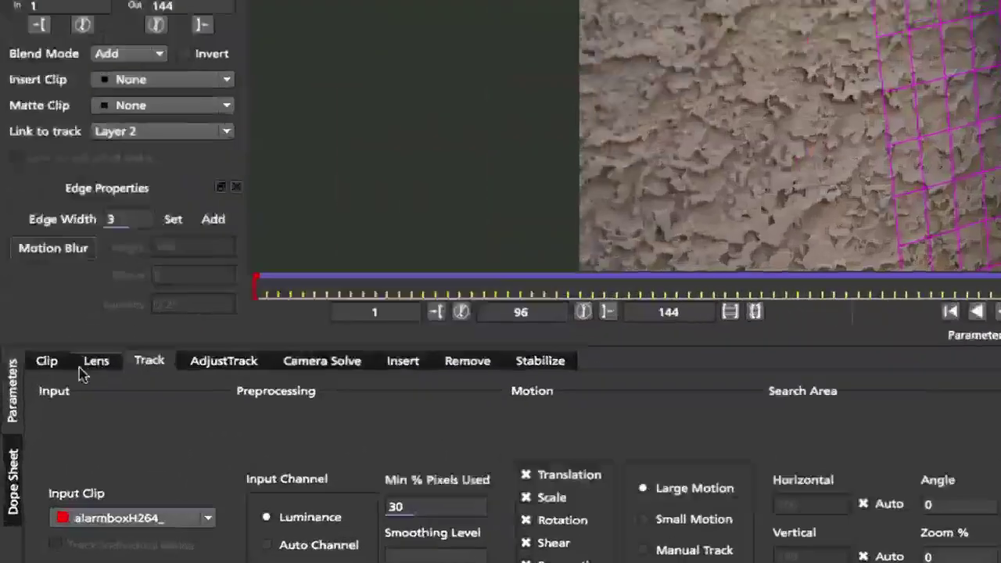
pyautogui.click(47, 362)
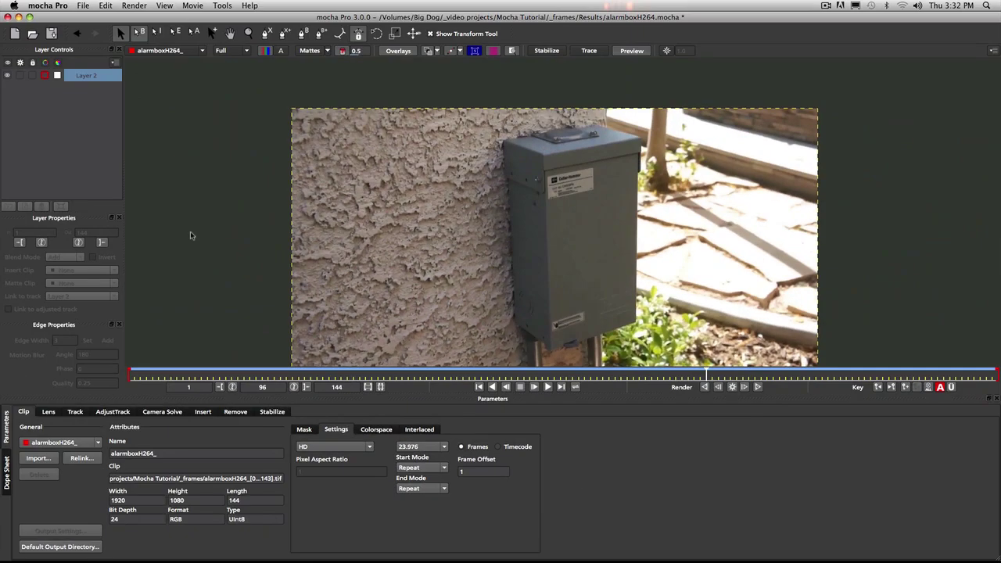
pyautogui.press('super+Tab')
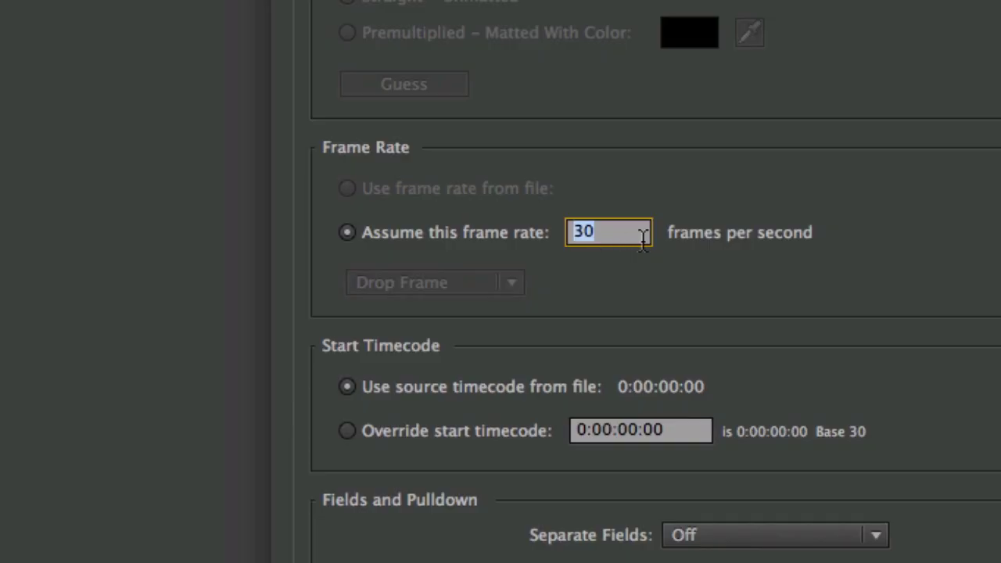
pyautogui.write('23.')
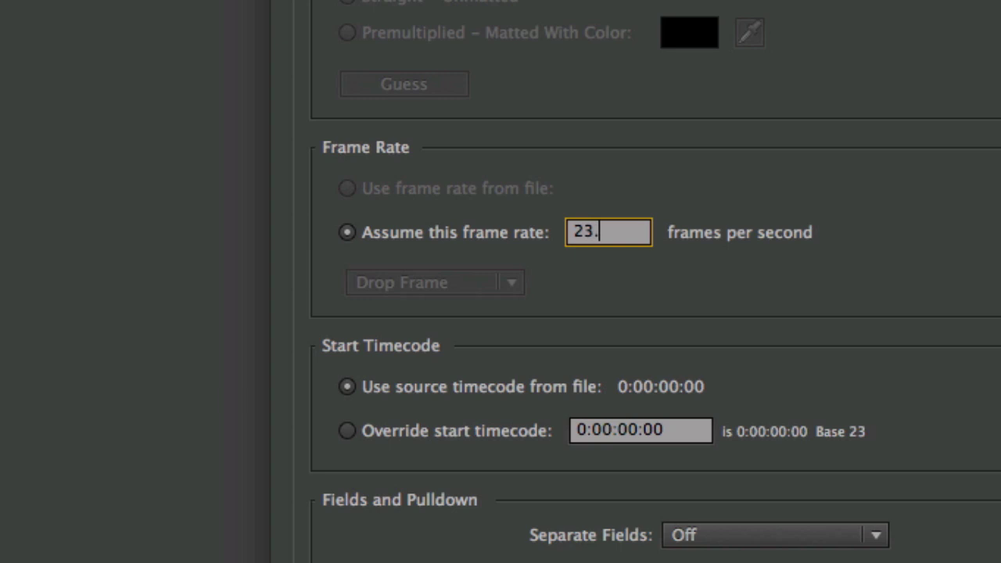
pyautogui.write('976')
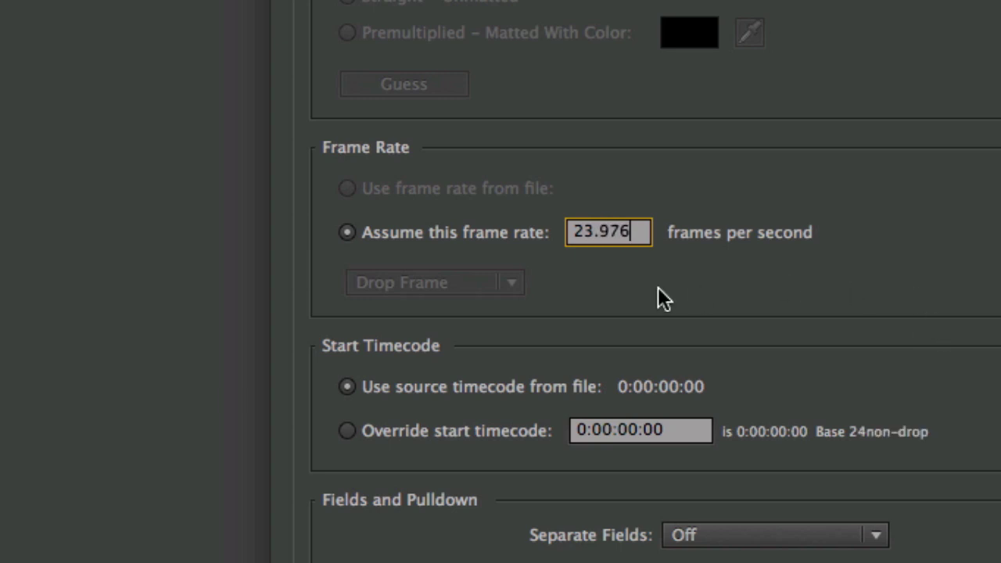
pyautogui.press('Return')
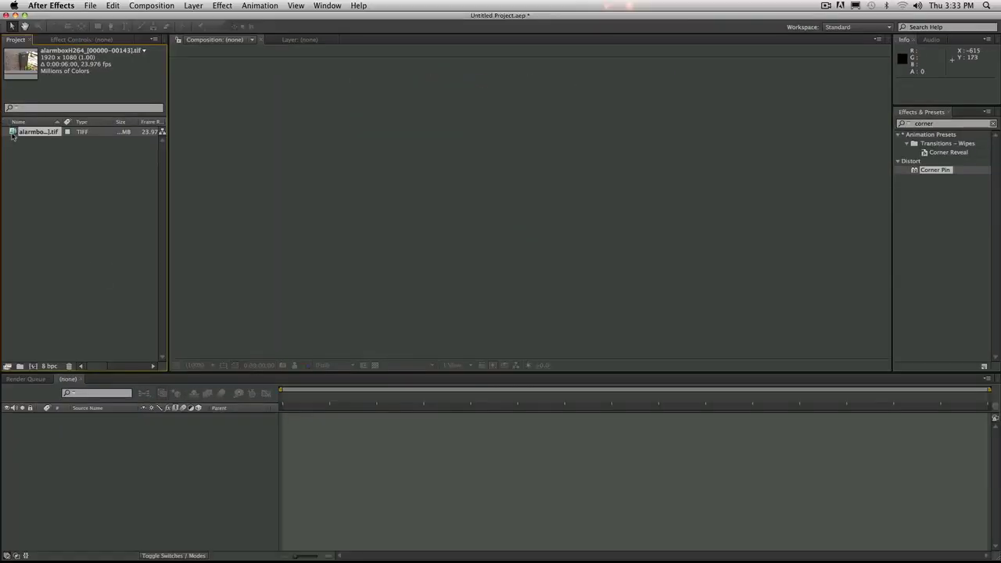
# - Create a 1920x1080, 23.976 fps alarmboxH264 comp from the TIFF sequence and preview it
pyautogui.moveTo(12, 133); pyautogui.dragTo(33, 368)
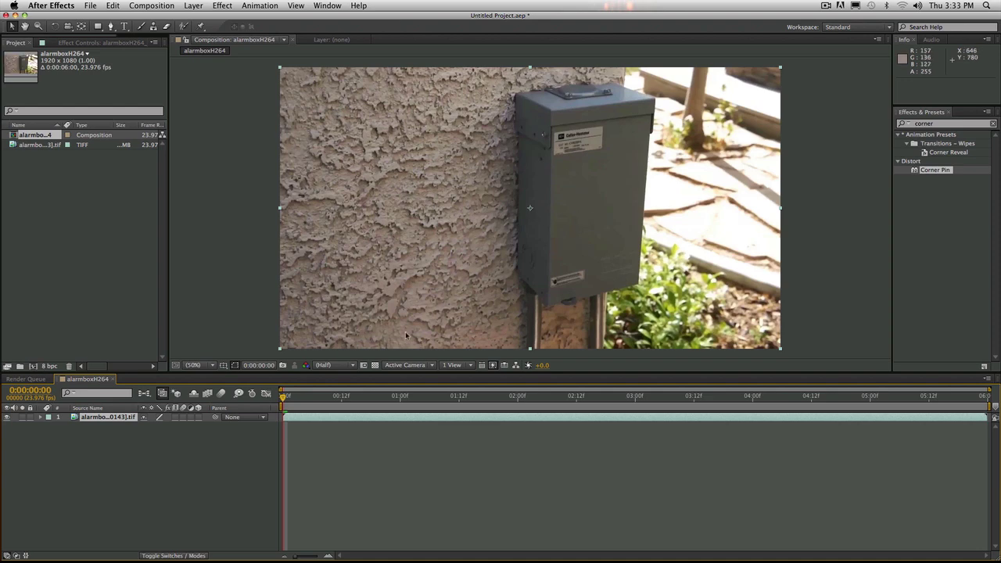
pyautogui.moveTo(286, 396)
pyautogui.mouseDown()
pyautogui.moveTo(306, 397)
pyautogui.moveTo(286, 396)
pyautogui.mouseUp()
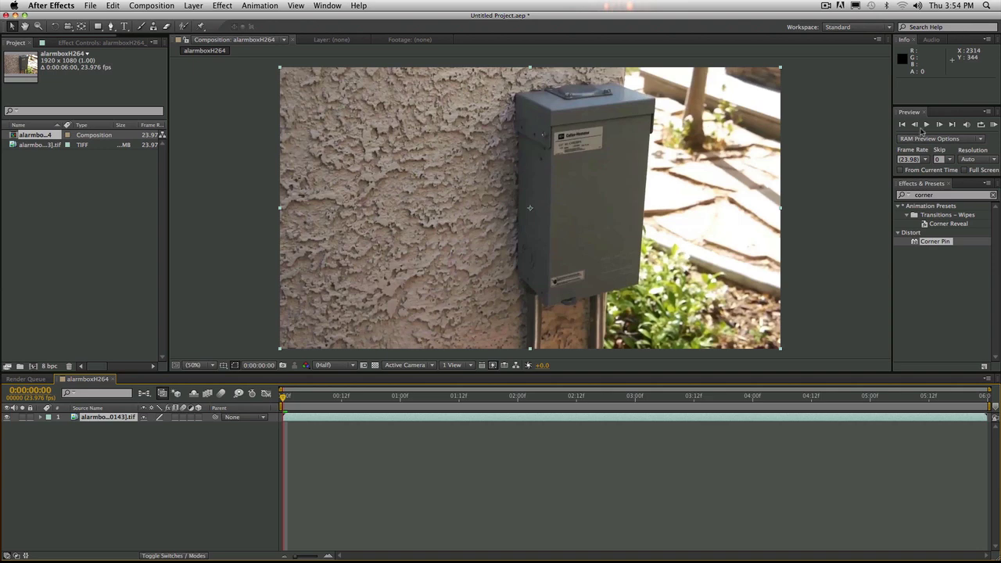
pyautogui.click(925, 125)
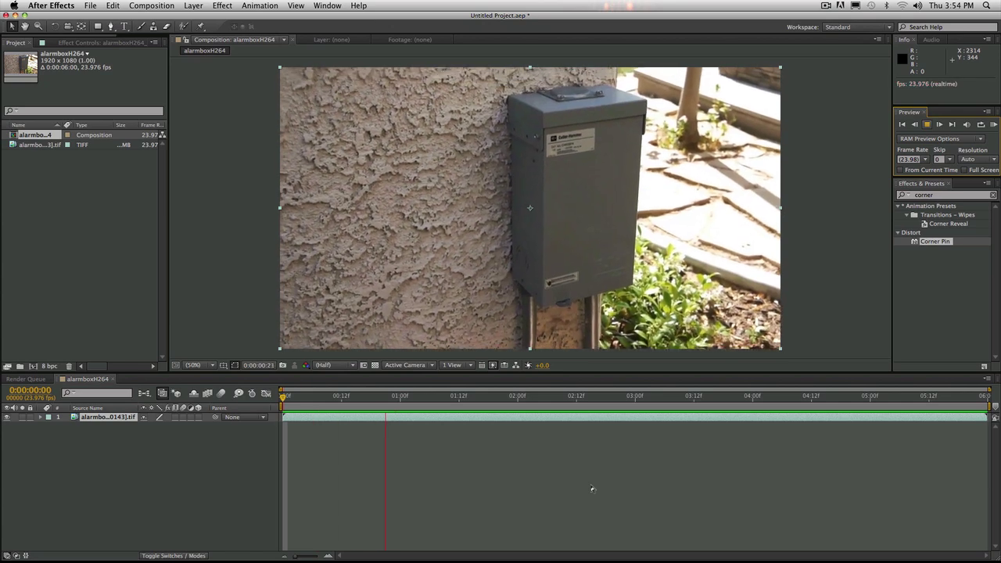
pyautogui.press('space')
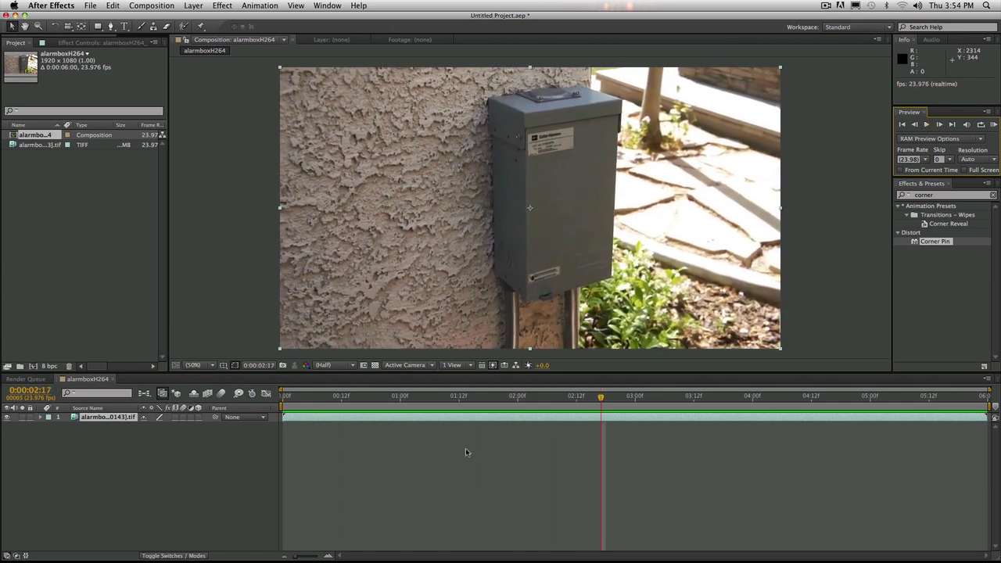
pyautogui.press('space')
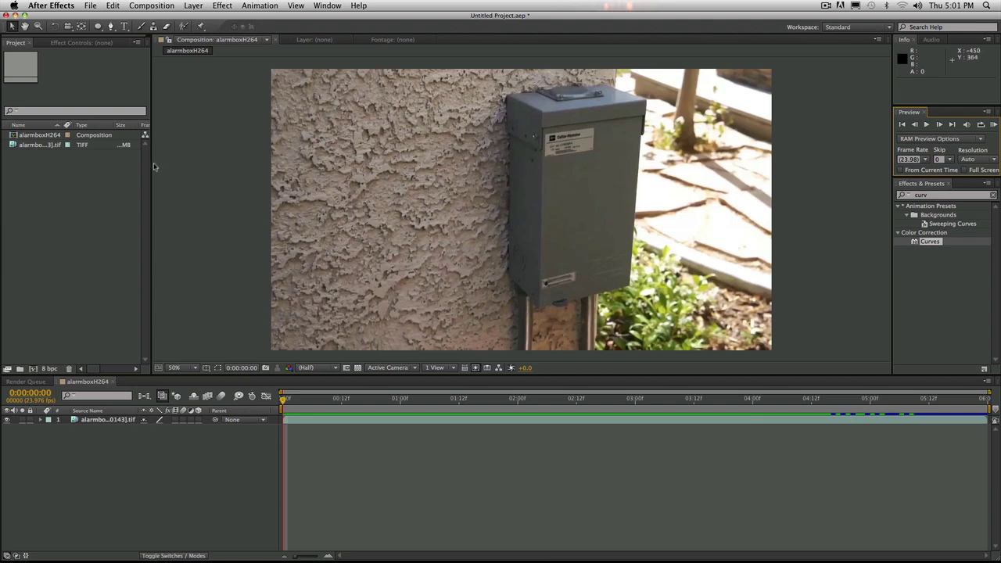
pyautogui.moveTo(152, 168); pyautogui.dragTo(250, 175)
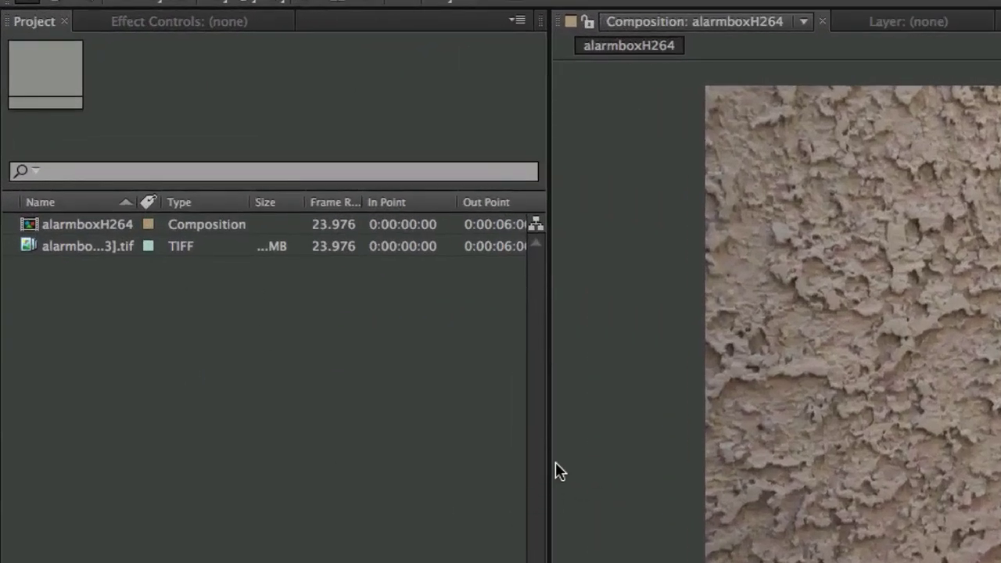
pyautogui.moveTo(550, 464); pyautogui.dragTo(373, 485)
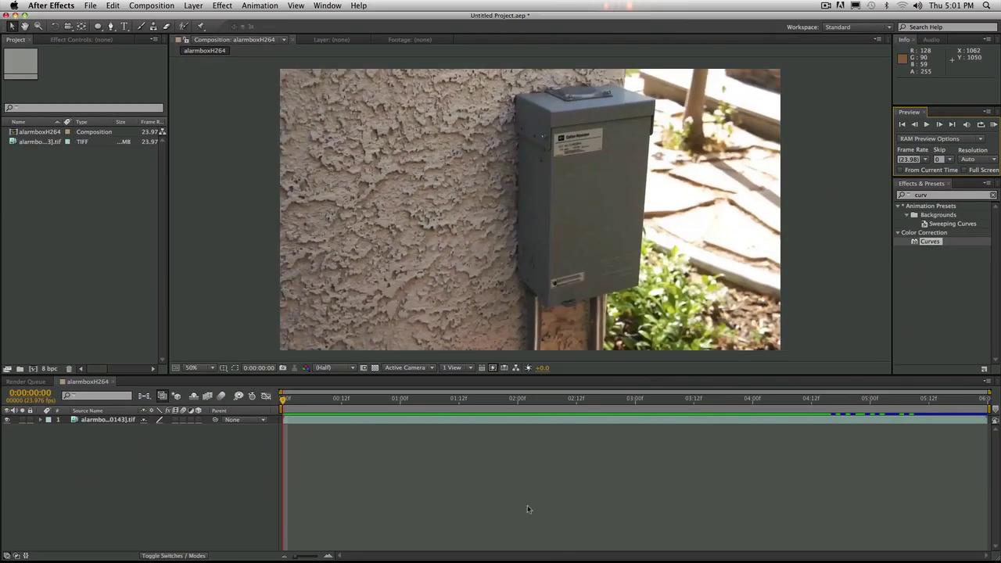
# - Add a red solid sized to match the composition
pyautogui.rightClick(512, 486)
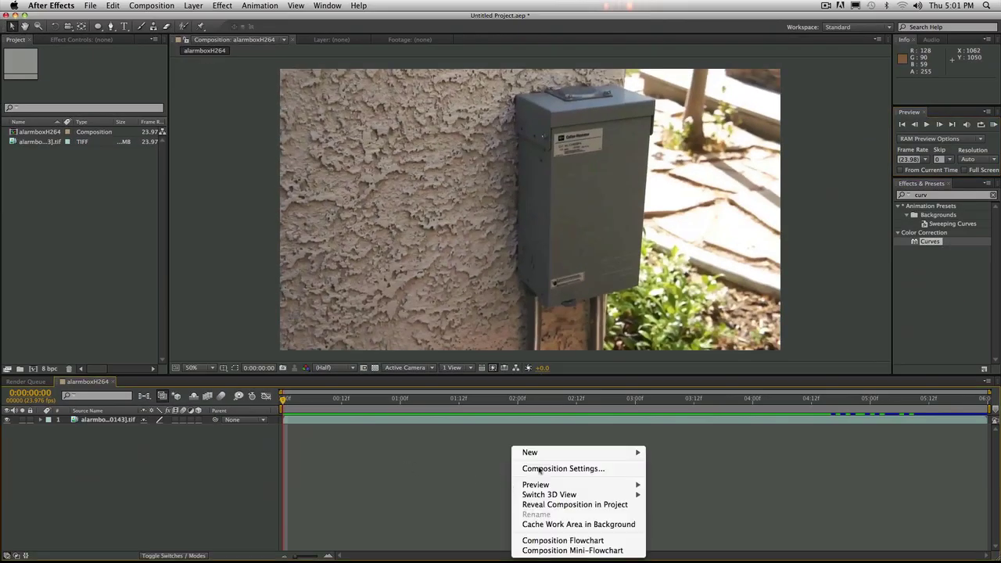
pyautogui.moveTo(547, 454)
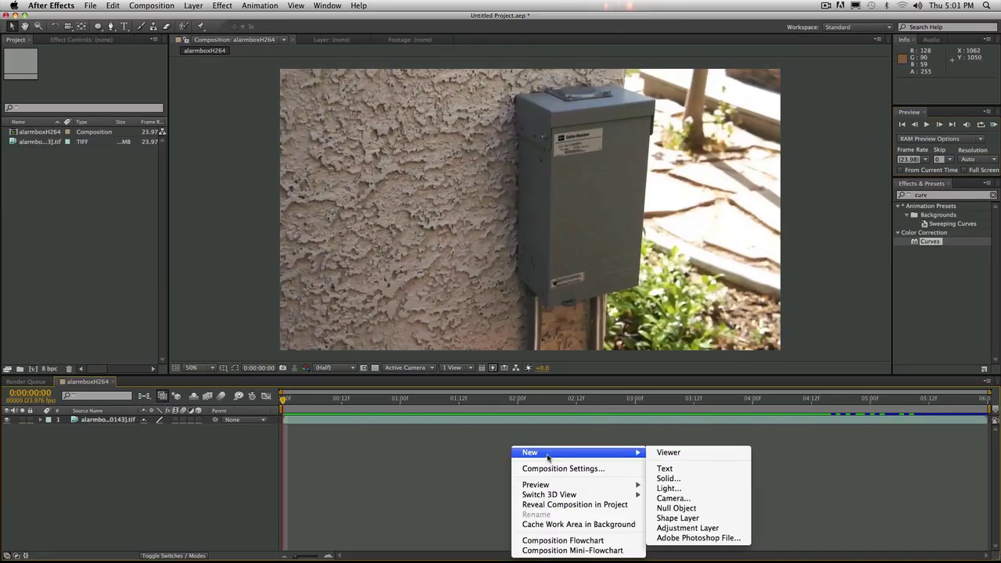
pyautogui.click(692, 478)
pyautogui.click(501, 319)
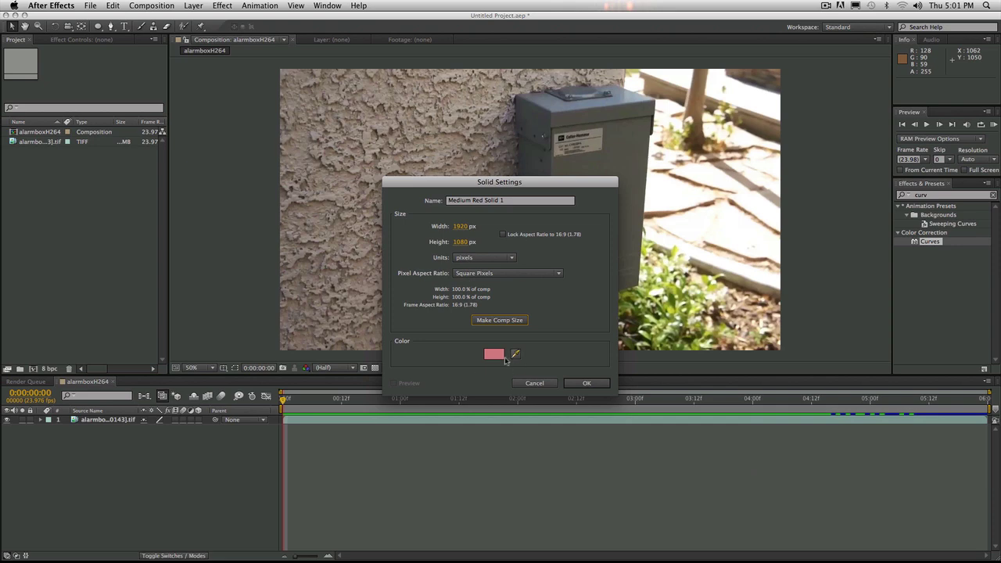
pyautogui.click(585, 384)
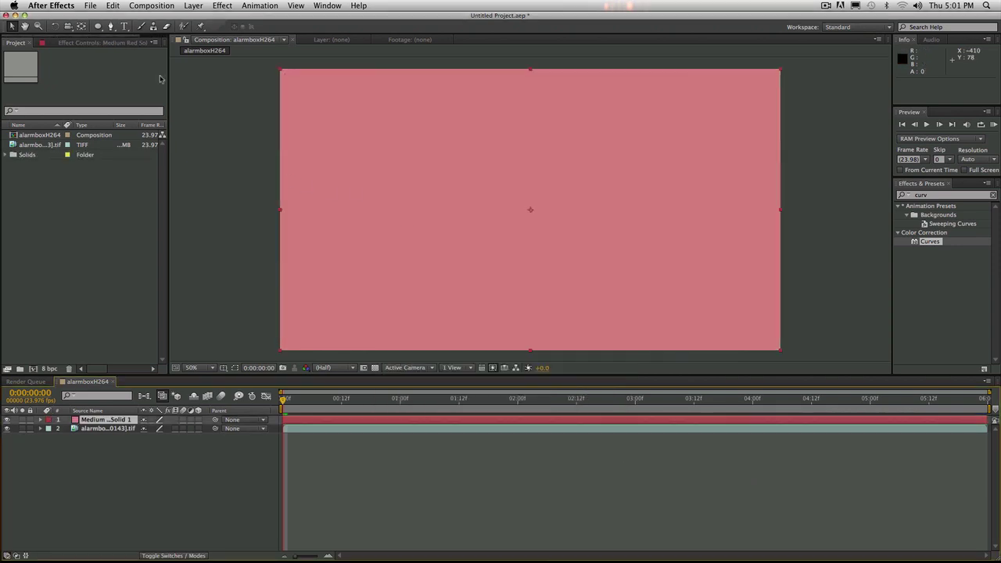
# - Pre-compose the solid into a new composition named box front
pyautogui.click(189, 6)
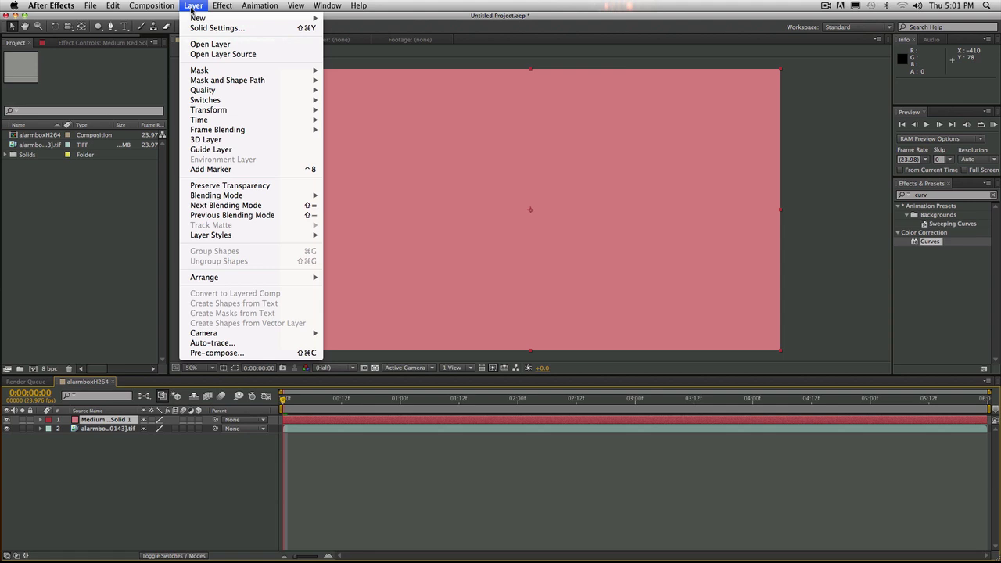
pyautogui.click(211, 355)
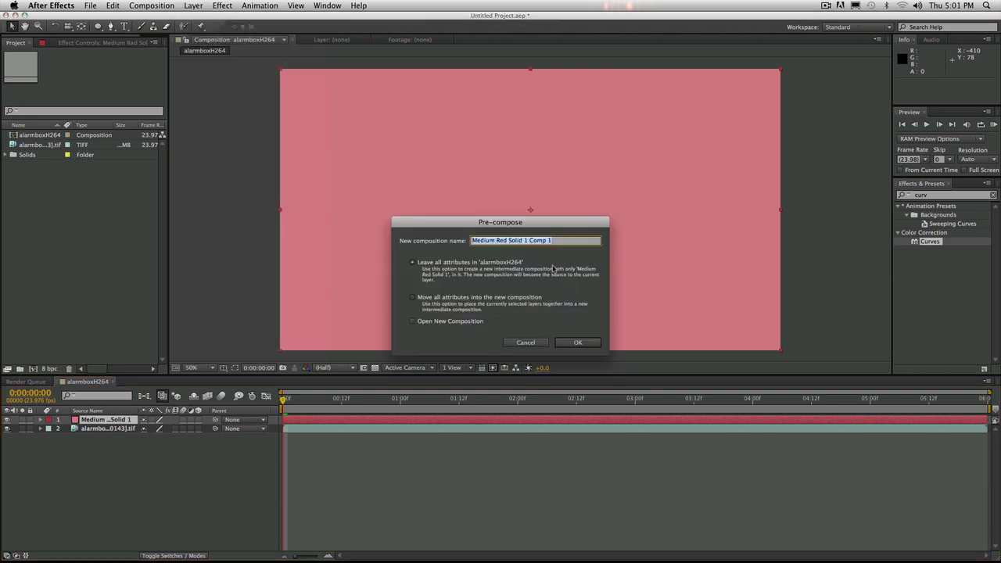
pyautogui.write('box front')
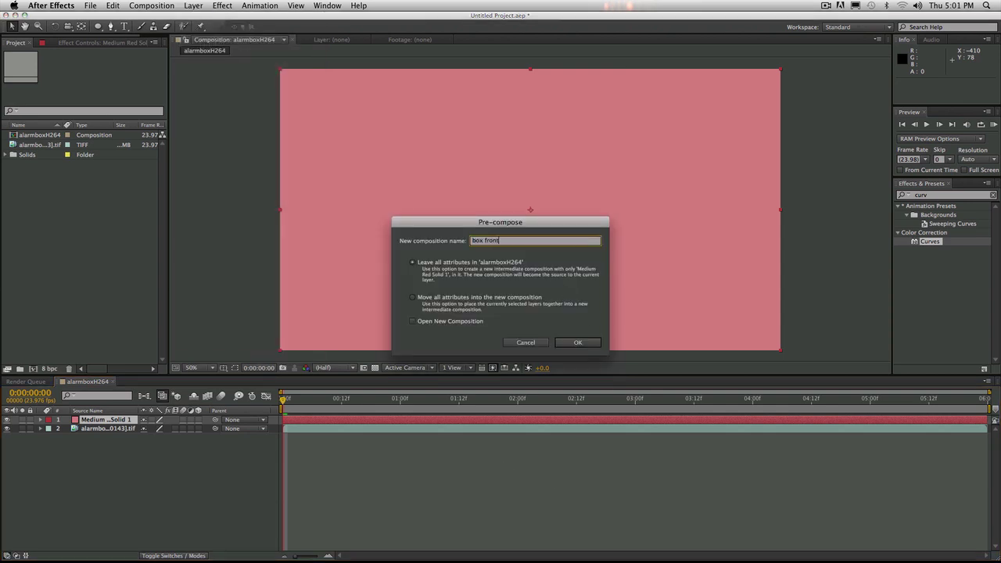
pyautogui.press('Return')
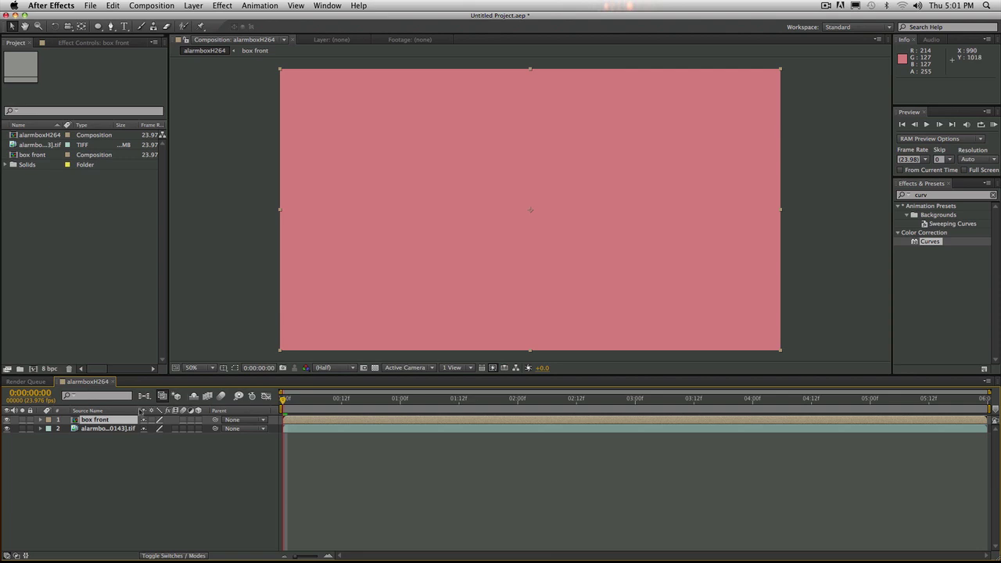
# - Paste the mocha corner-pin keyframes onto box front and preview, undoing a trial timing shift
pyautogui.click(113, 6)
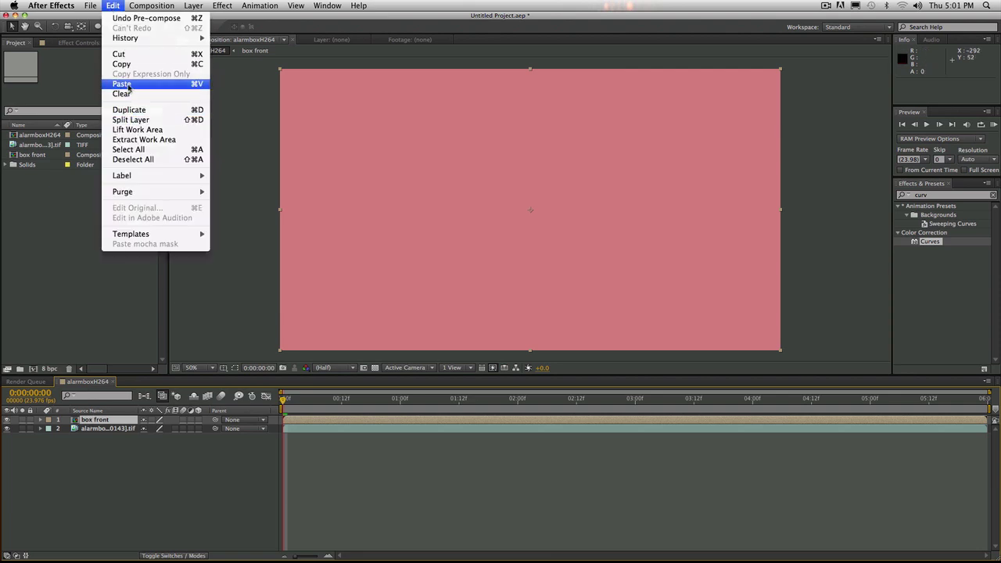
pyautogui.click(122, 84)
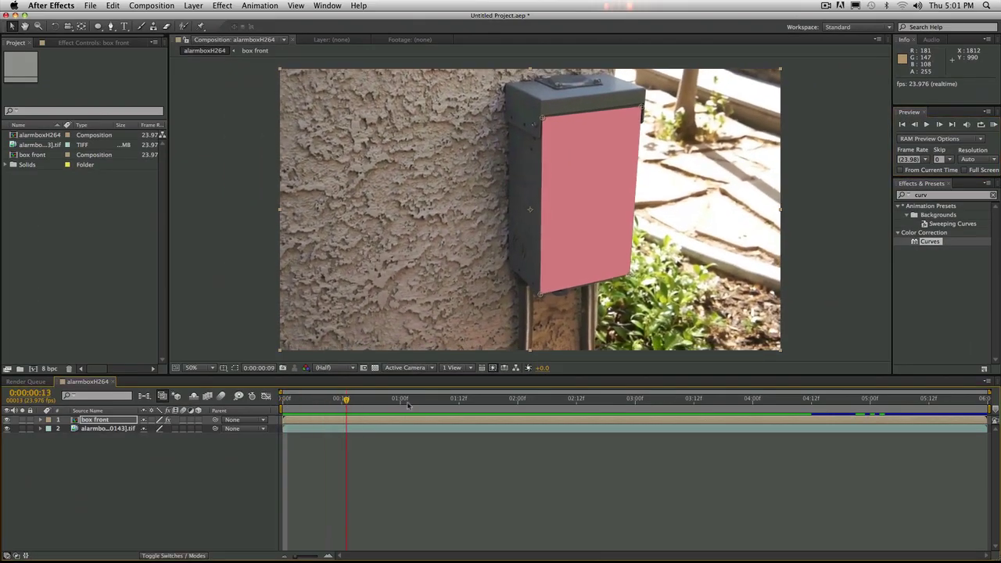
pyautogui.click(227, 410)
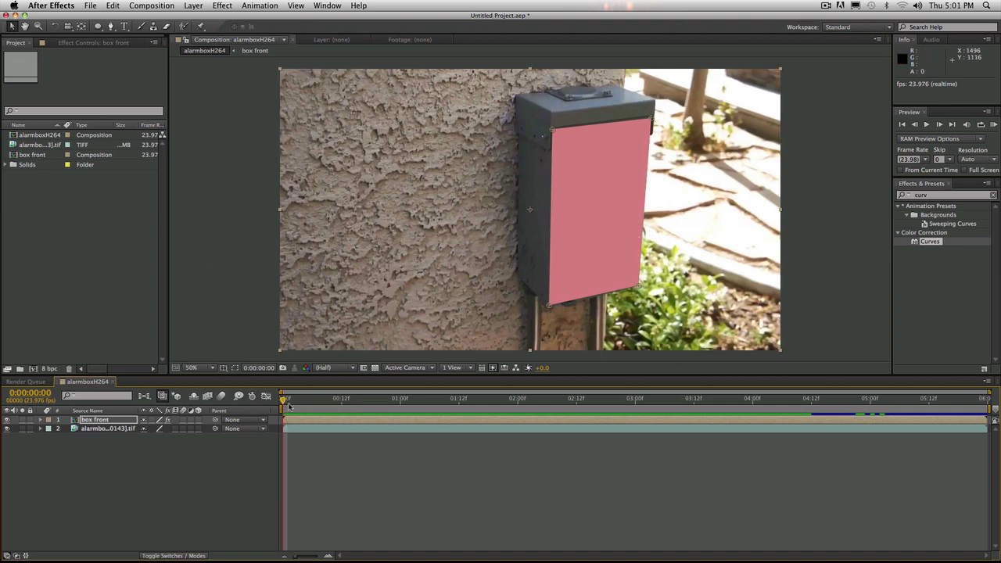
pyautogui.moveTo(293, 421); pyautogui.dragTo(275, 423)
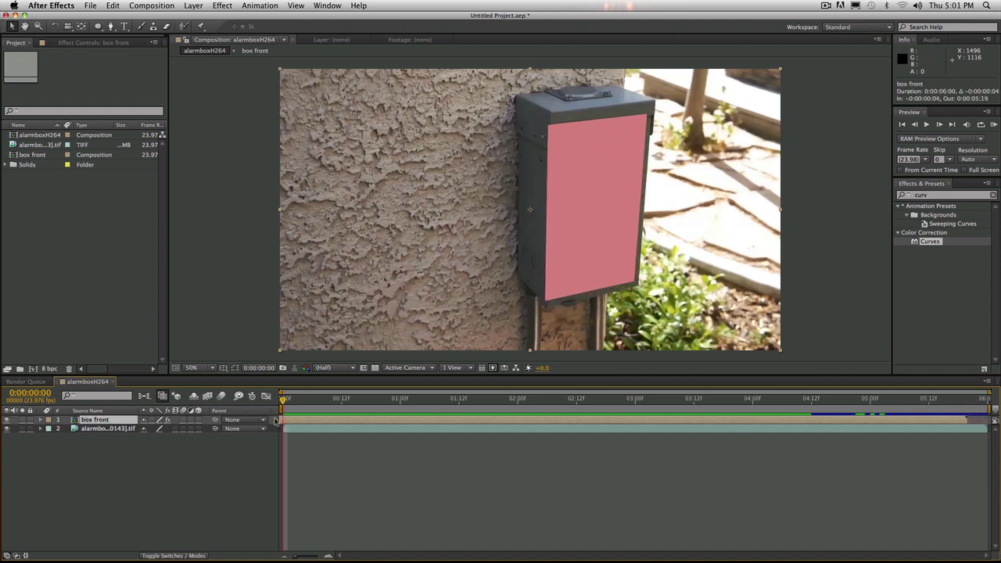
pyautogui.click(926, 124)
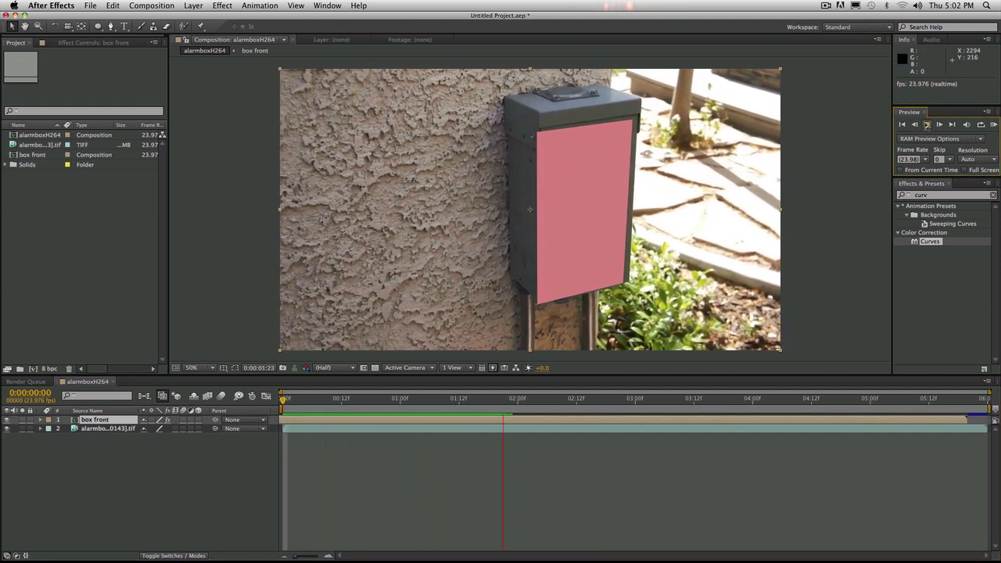
pyautogui.click(719, 453)
pyautogui.press('super+z')
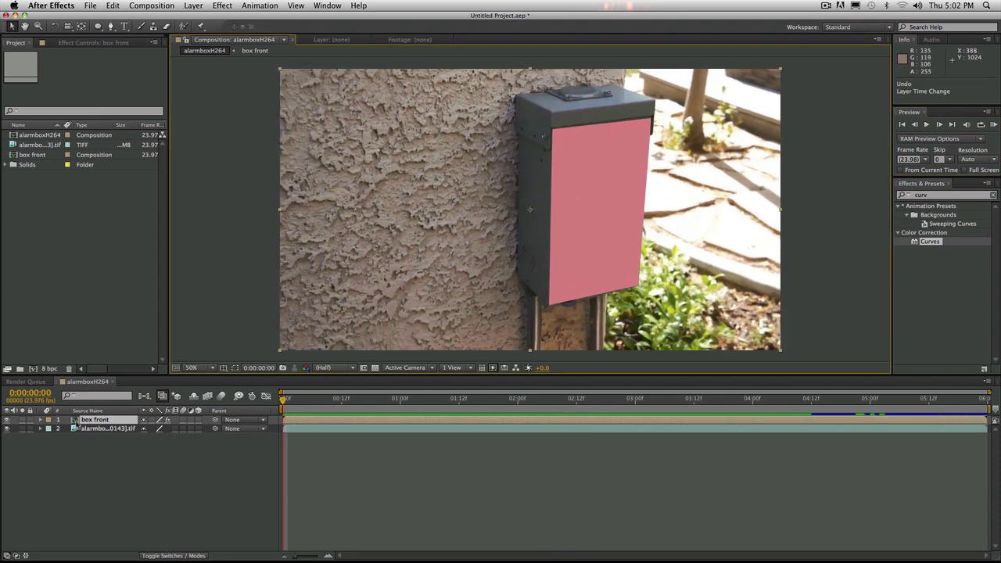
# - Open box front, import Sticker.psd from the Mocha Tutorial folder as merged footage, and add it
pyautogui.doubleClick(76, 423)
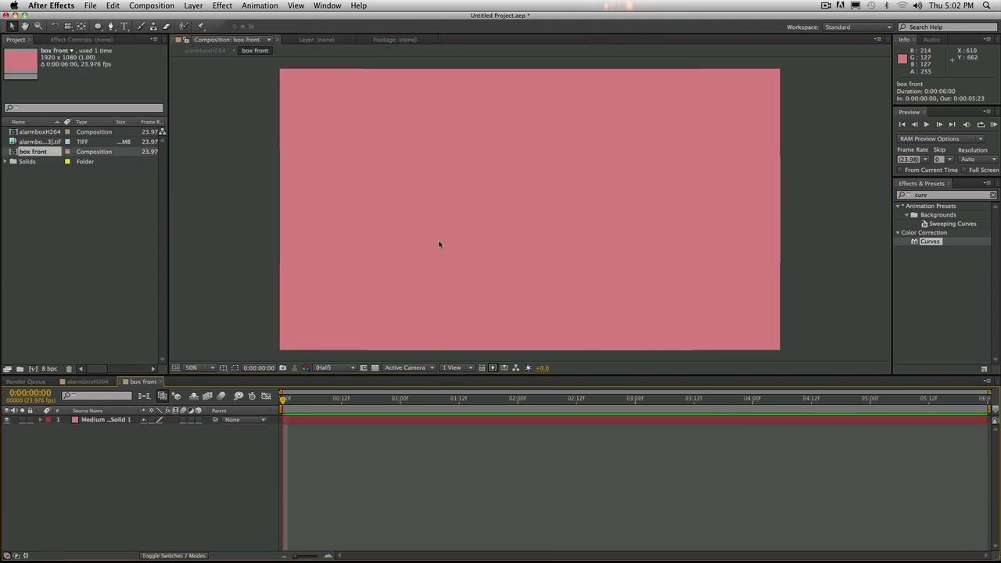
pyautogui.rightClick(24, 216)
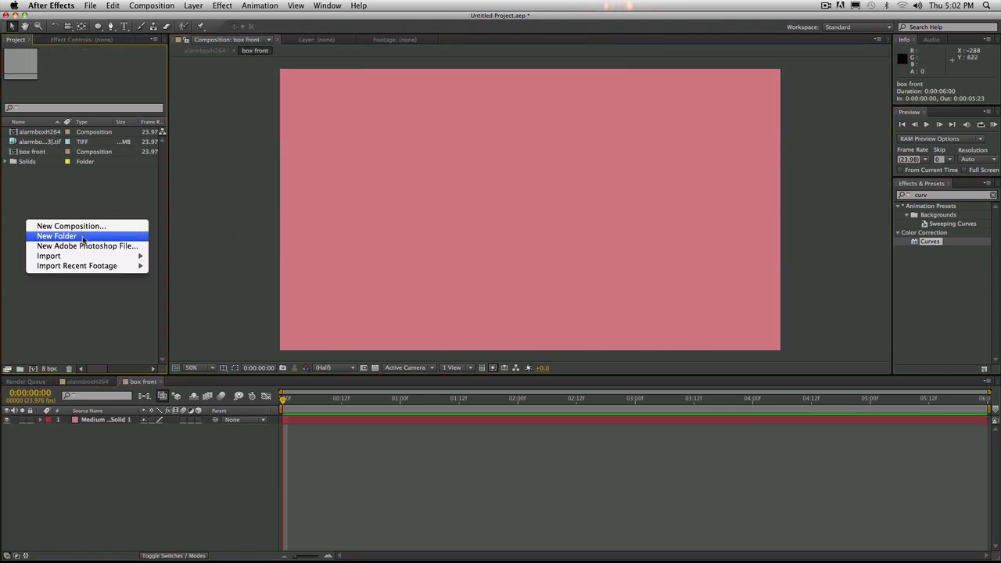
pyautogui.moveTo(92, 259)
pyautogui.click(168, 258)
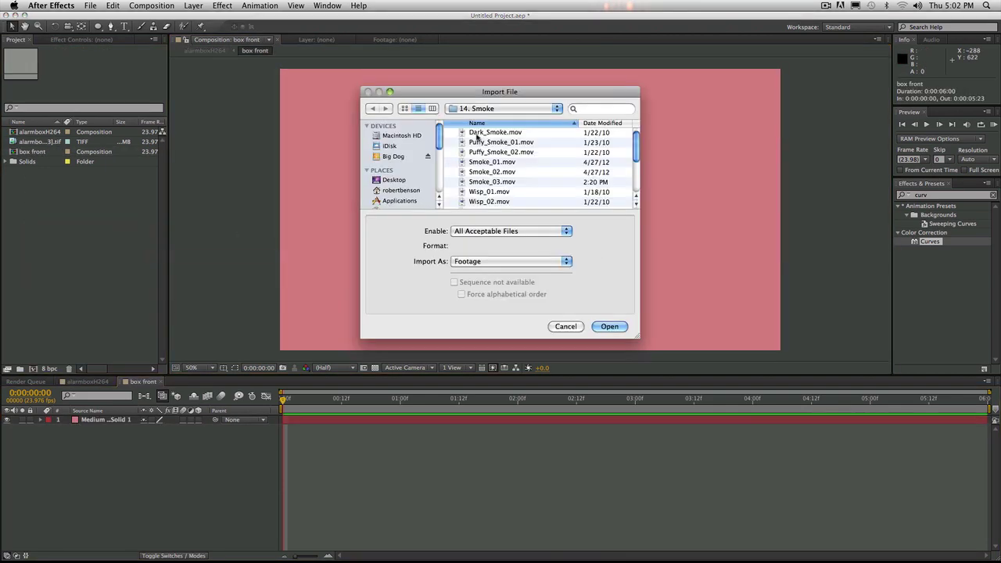
pyautogui.click(479, 109)
pyautogui.click(480, 198)
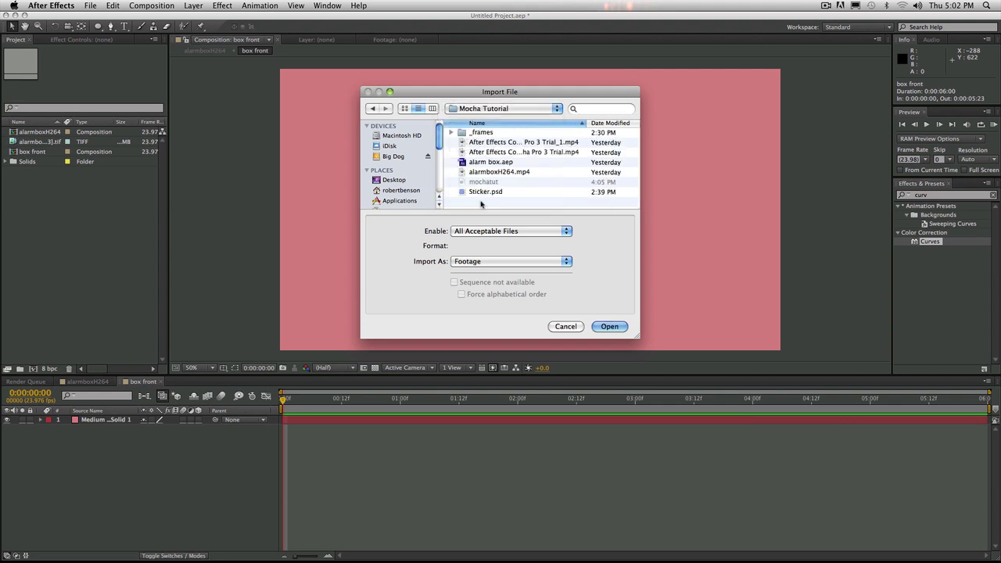
pyautogui.click(480, 192)
pyautogui.click(609, 326)
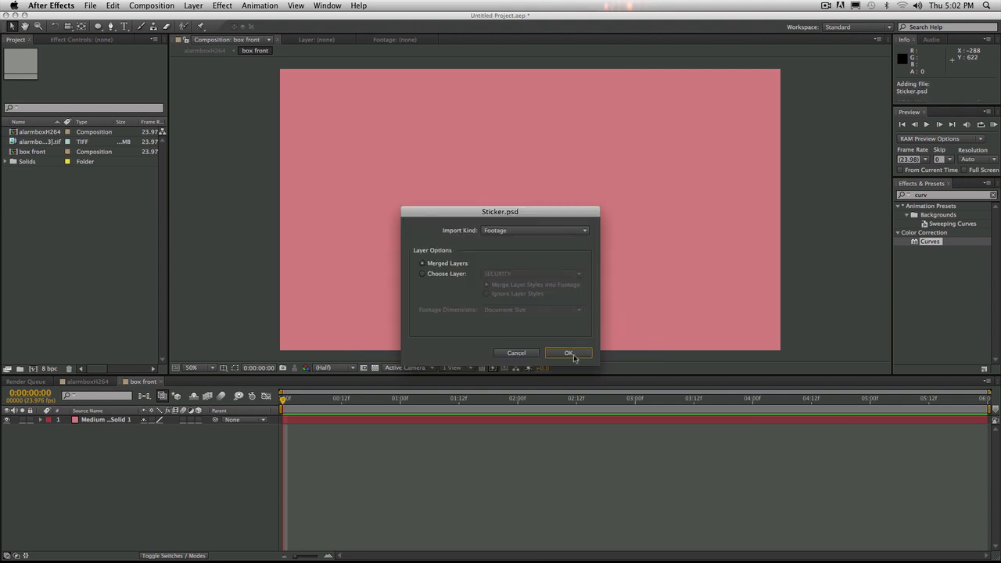
pyautogui.click(570, 354)
pyautogui.moveTo(12, 174); pyautogui.dragTo(527, 214)
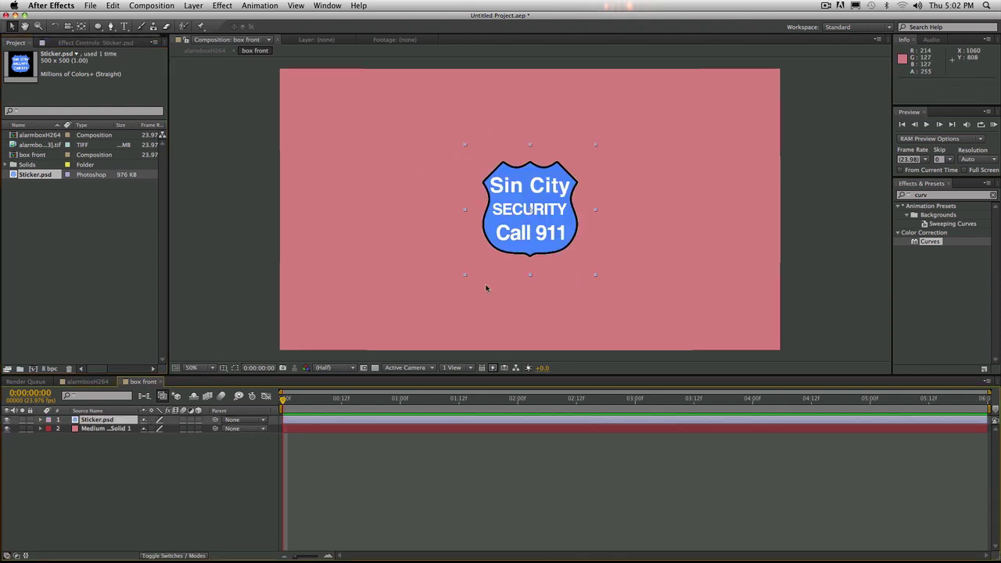
# - Hide the pink solid and stretch the sticker wider, checking it on the footage
pyautogui.click(7, 429)
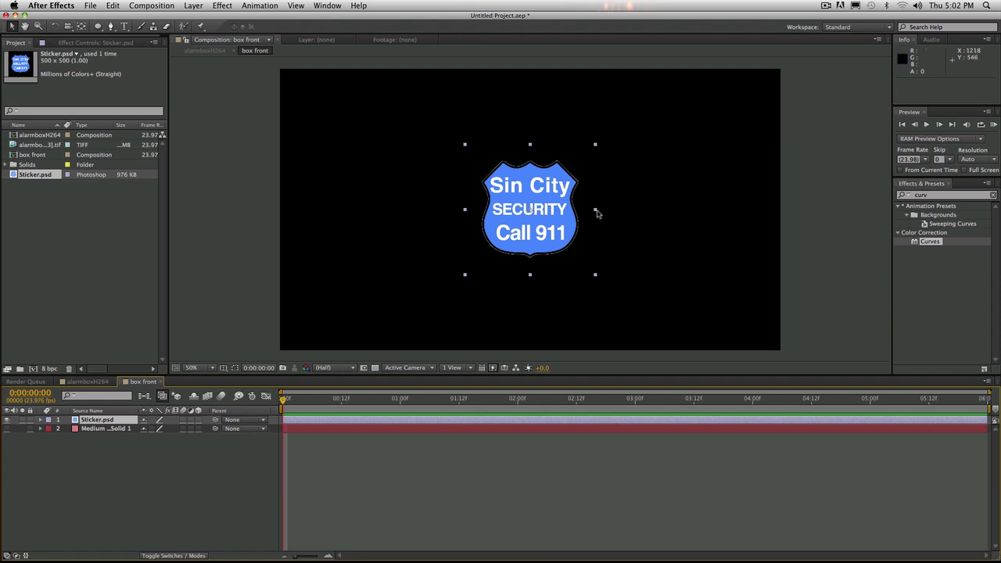
pyautogui.click(218, 51)
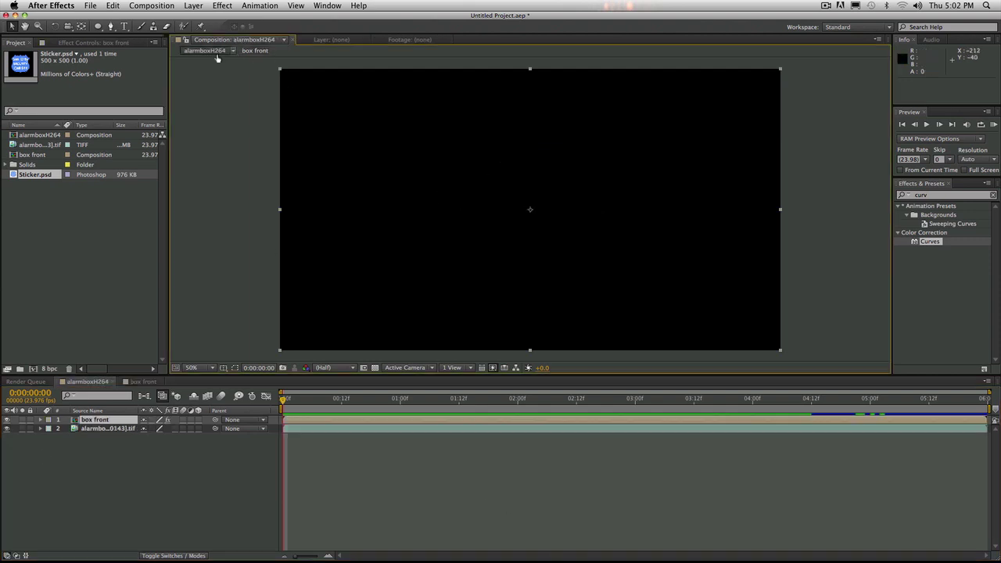
pyautogui.click(258, 51)
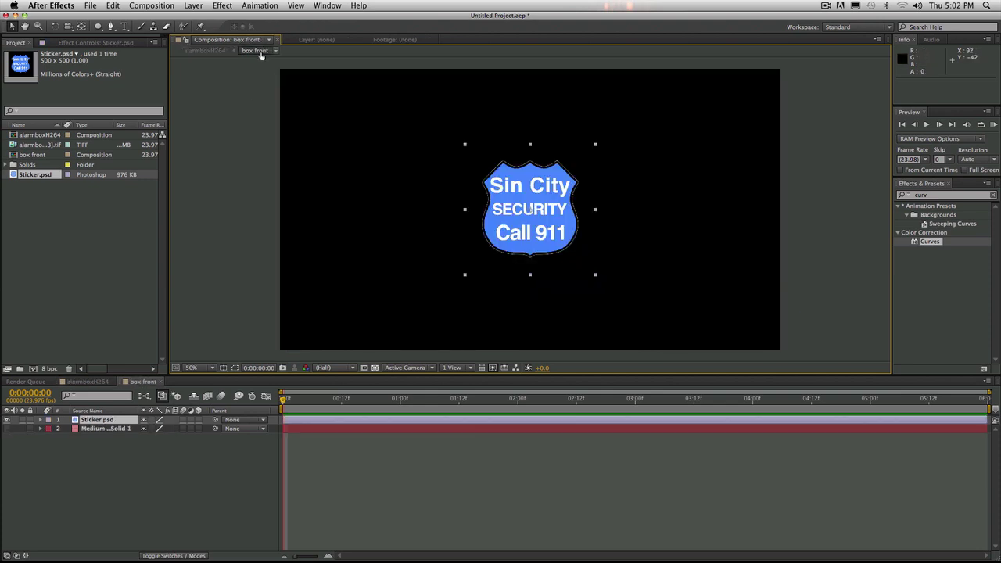
pyautogui.moveTo(595, 211); pyautogui.dragTo(750, 248)
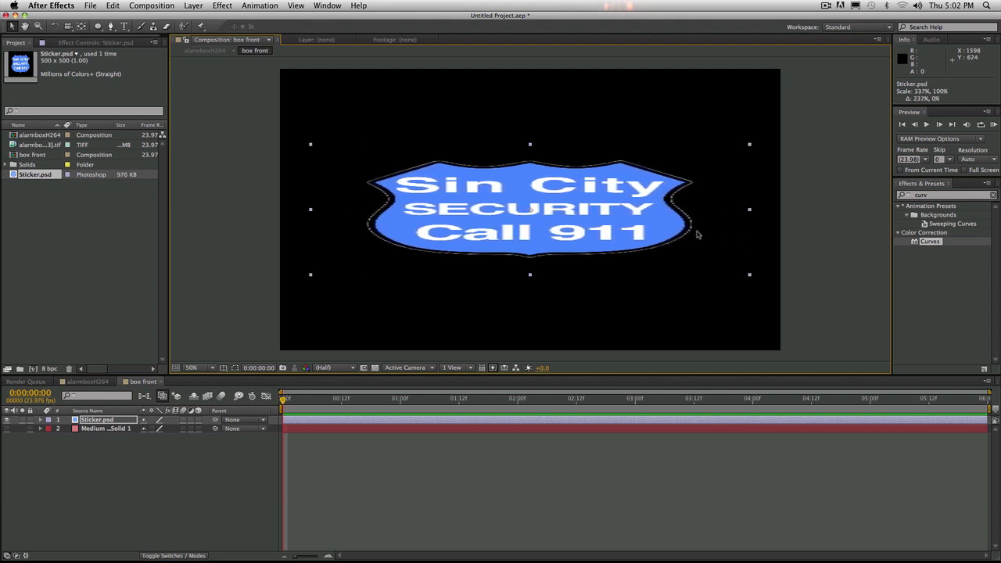
pyautogui.click(219, 50)
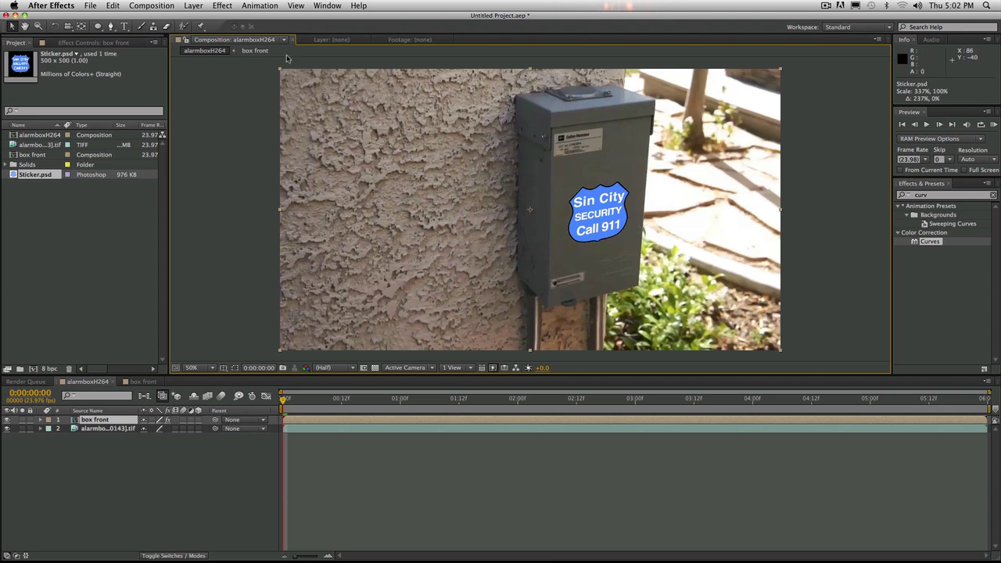
pyautogui.click(255, 51)
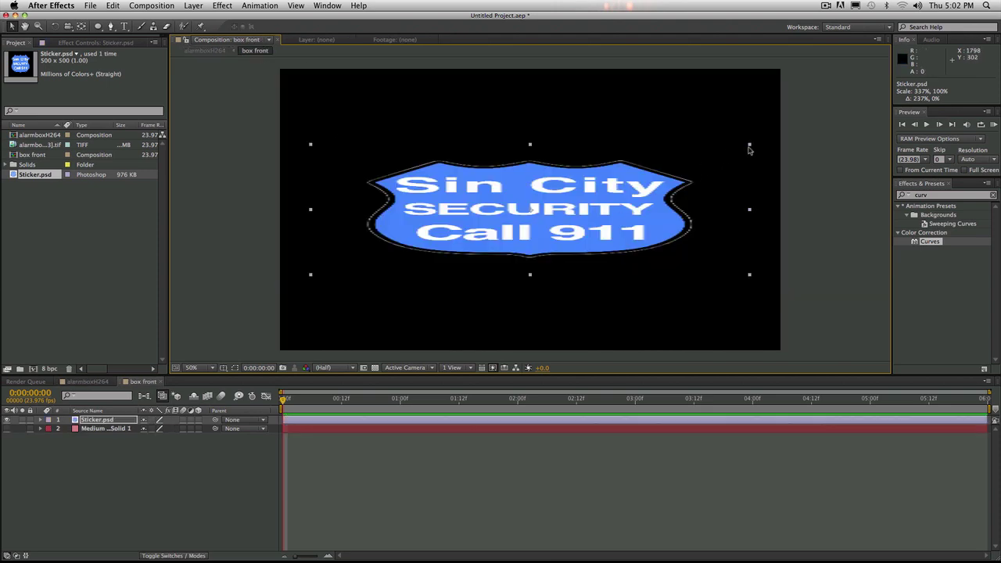
# - Shrink the sticker to about 274% so it fits the box, verifying in alarmboxH264
pyautogui.moveTo(749, 147); pyautogui.dragTo(715, 164)
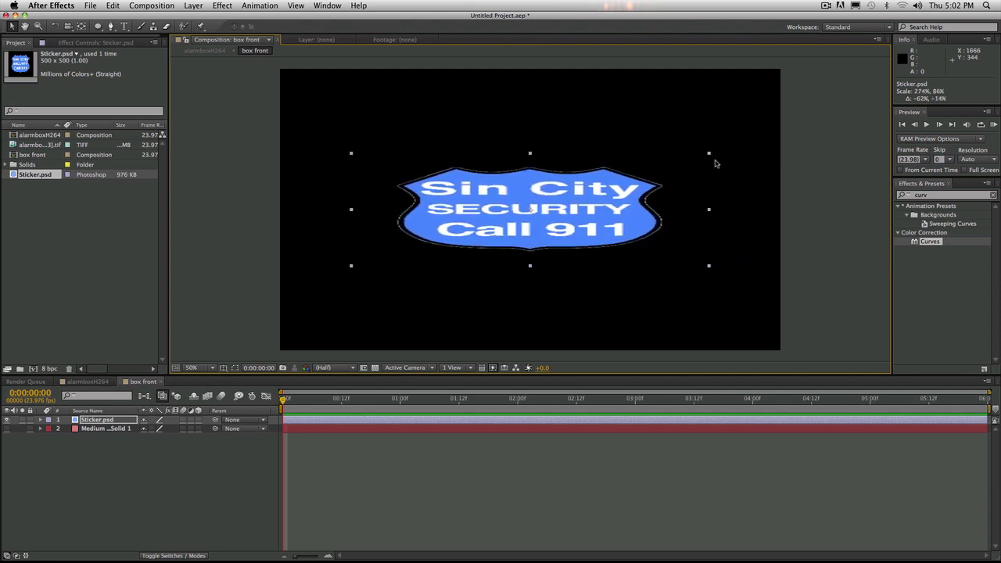
pyautogui.click(206, 51)
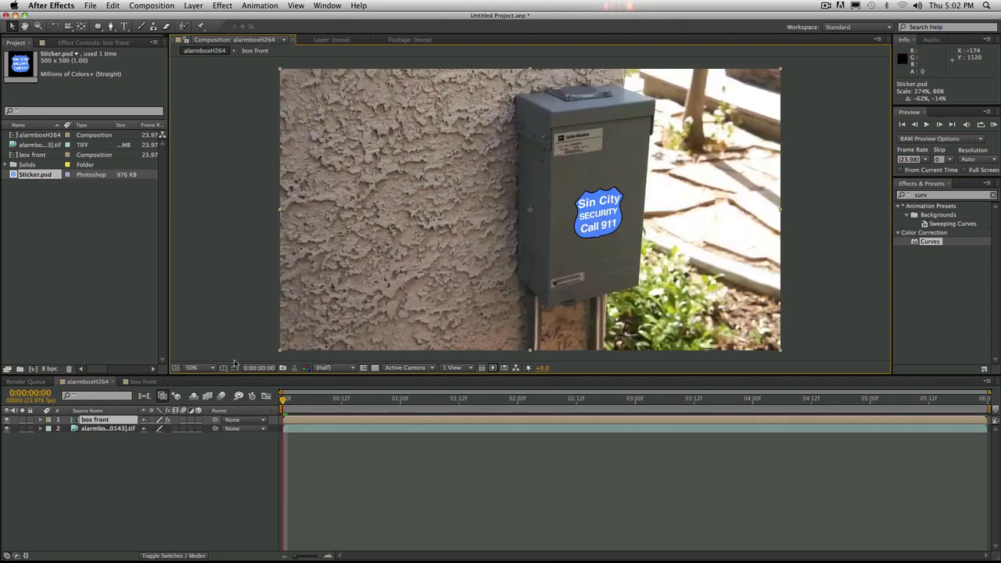
pyautogui.doubleClick(86, 422)
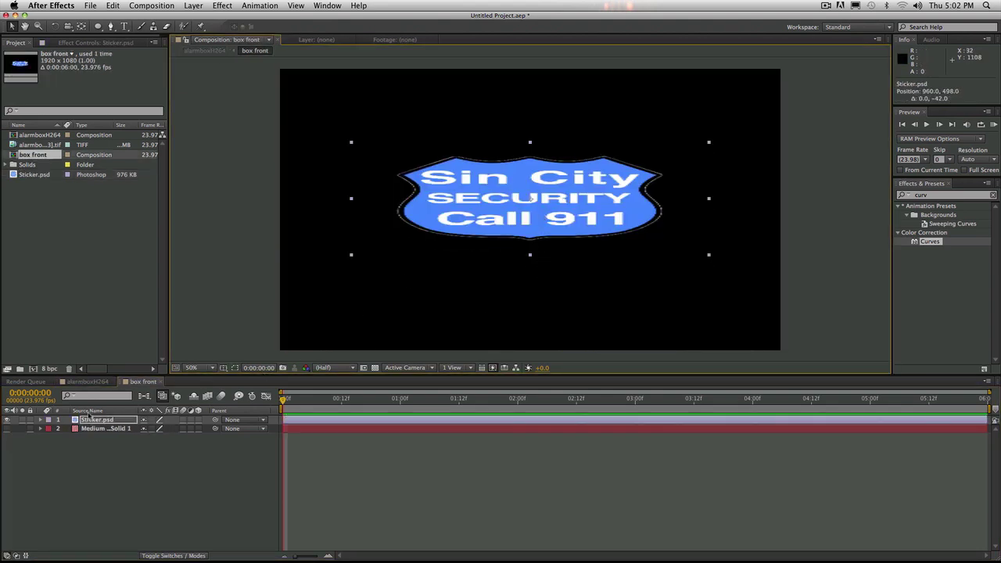
pyautogui.click(204, 50)
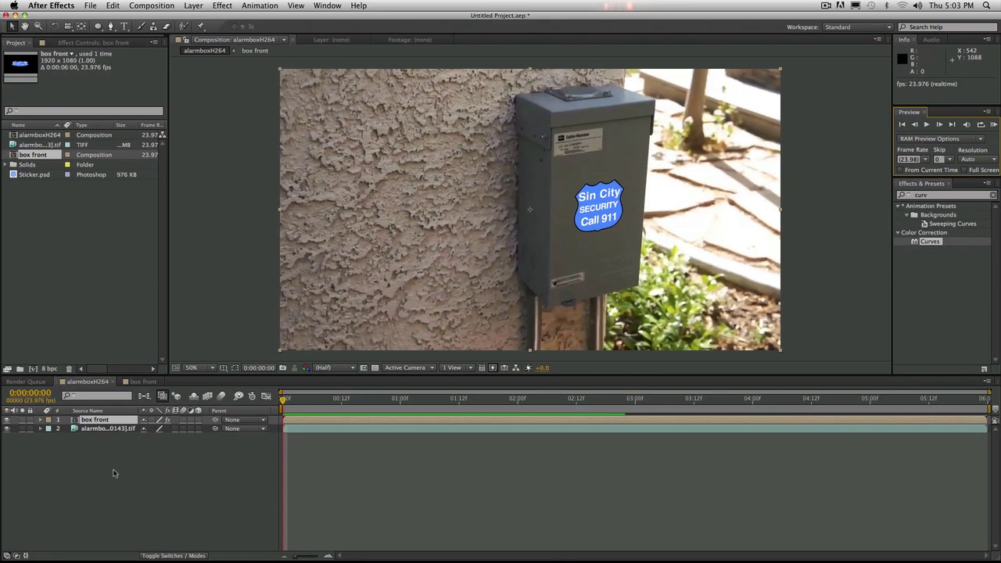
# - Apply Curves to the box front layer and bend the RGB curve down to darken the sticker
pyautogui.click(307, 421)
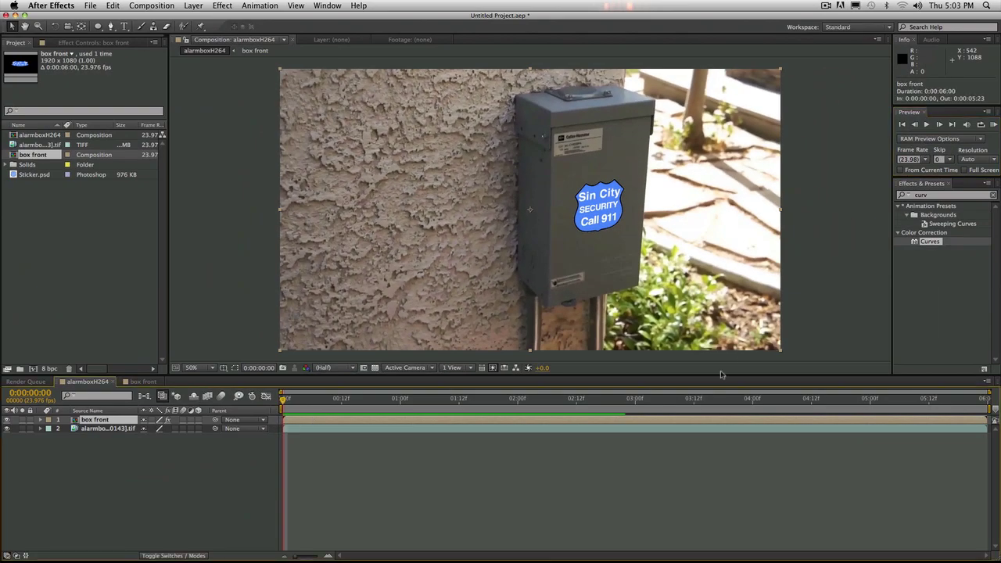
pyautogui.moveTo(915, 243); pyautogui.dragTo(622, 420)
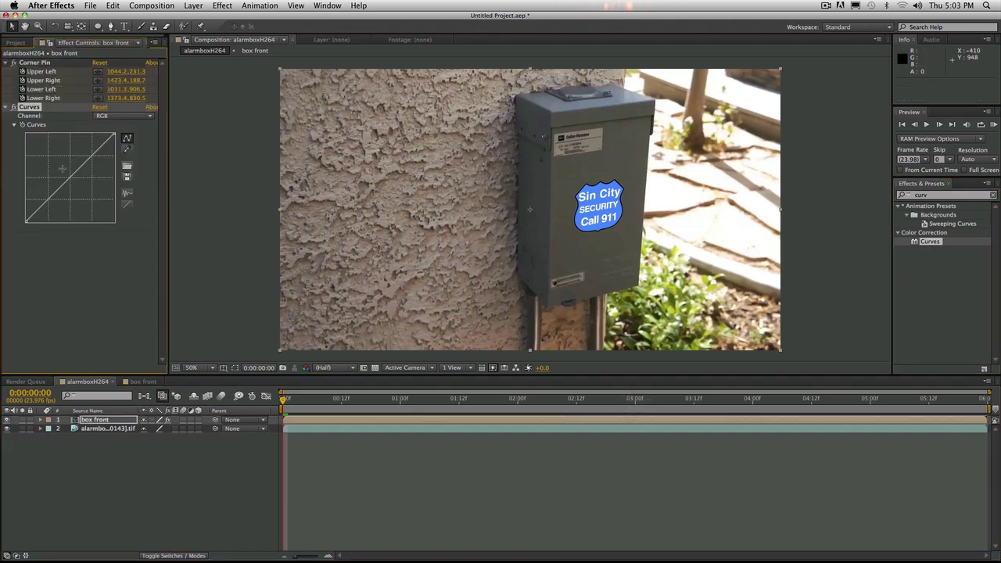
pyautogui.moveTo(67, 177)
pyautogui.mouseDown()
pyautogui.moveTo(71, 200)
pyautogui.moveTo(69, 191)
pyautogui.mouseUp()
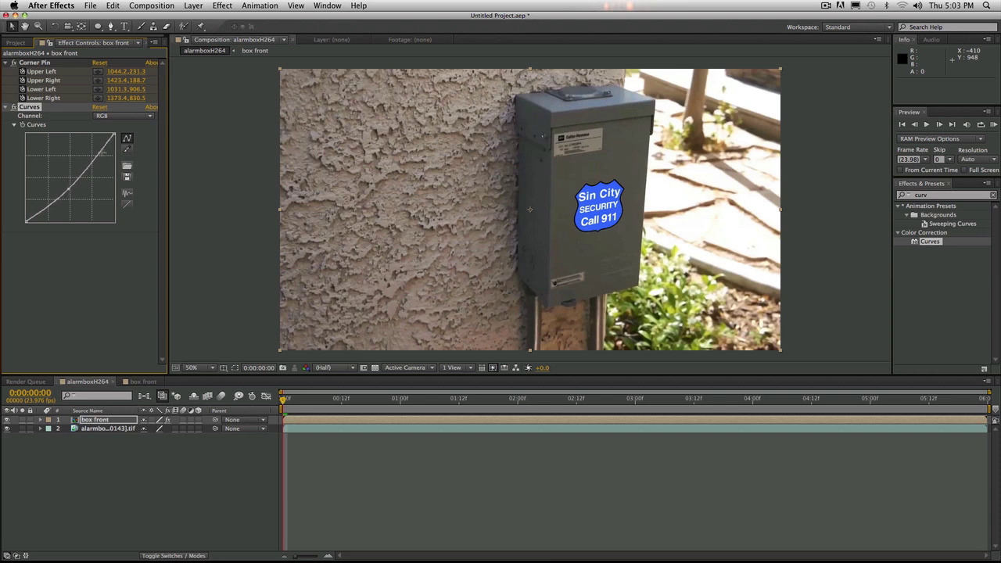
pyautogui.moveTo(101, 152)
pyautogui.mouseDown()
pyautogui.moveTo(100, 167)
pyautogui.moveTo(102, 130)
pyautogui.moveTo(102, 162)
pyautogui.moveTo(100, 146)
pyautogui.mouseUp()
pyautogui.moveTo(68, 192)
pyautogui.mouseDown()
pyautogui.moveTo(72, 205)
pyautogui.moveTo(59, 192)
pyautogui.mouseUp()
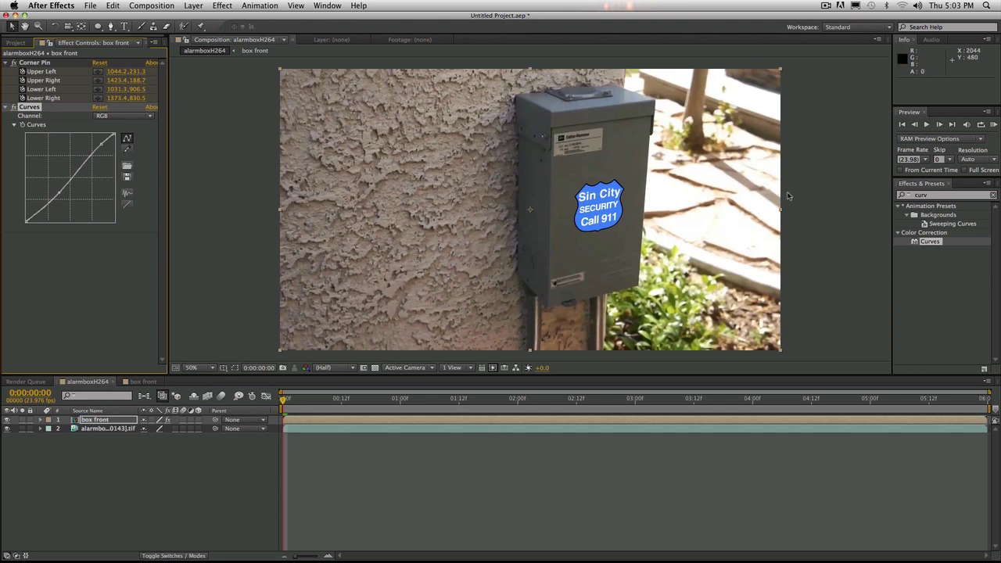
# - Add a new Null object layer, Null 2, to the composition
pyautogui.rightClick(373, 470)
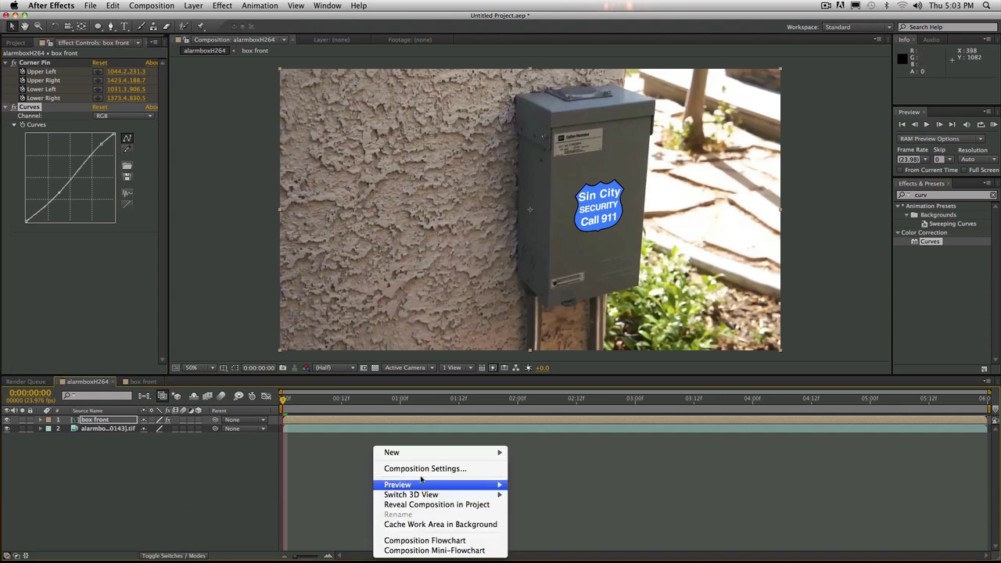
pyautogui.moveTo(416, 453)
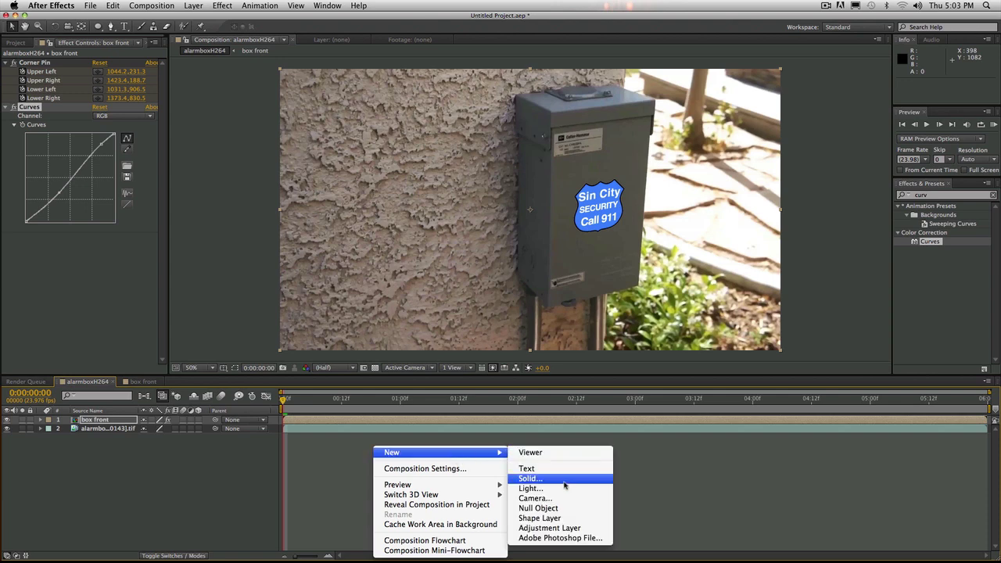
pyautogui.click(551, 508)
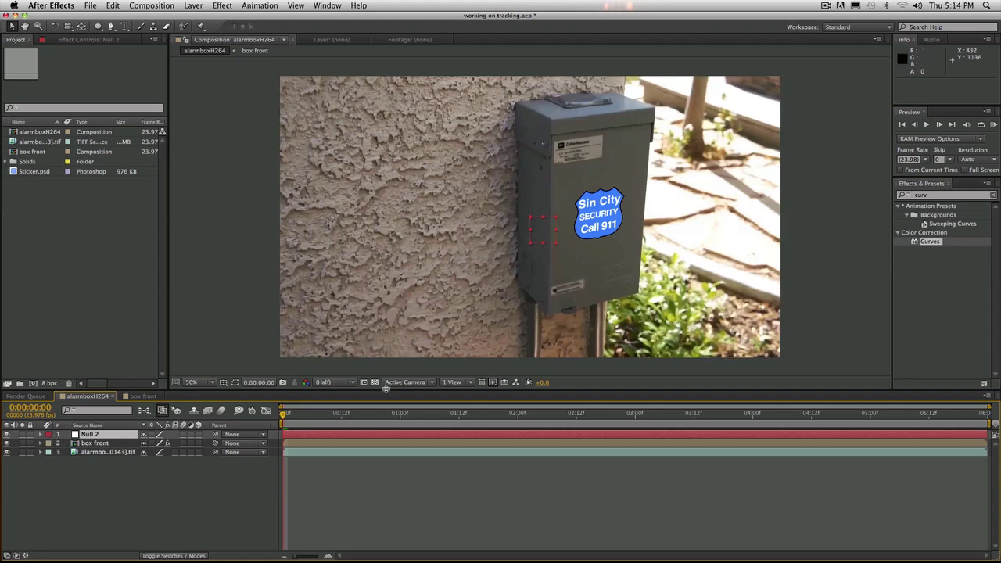
# - Reveal Null 2's Position and box front's Corner Pin corner properties in the timeline
pyautogui.moveTo(385, 389); pyautogui.dragTo(388, 294)
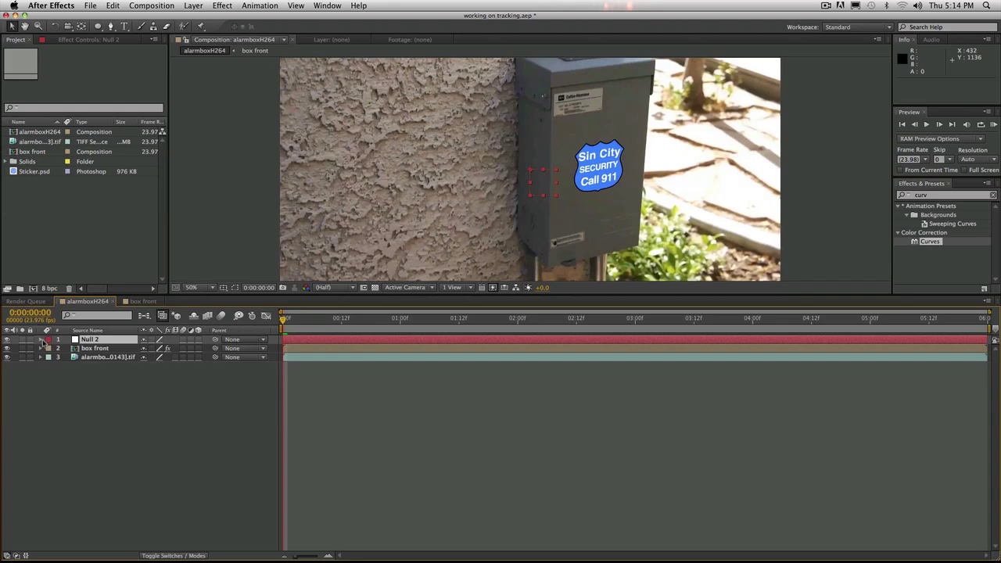
pyautogui.keyDown('shift'); pyautogui.click(108, 349); pyautogui.keyUp('shift')
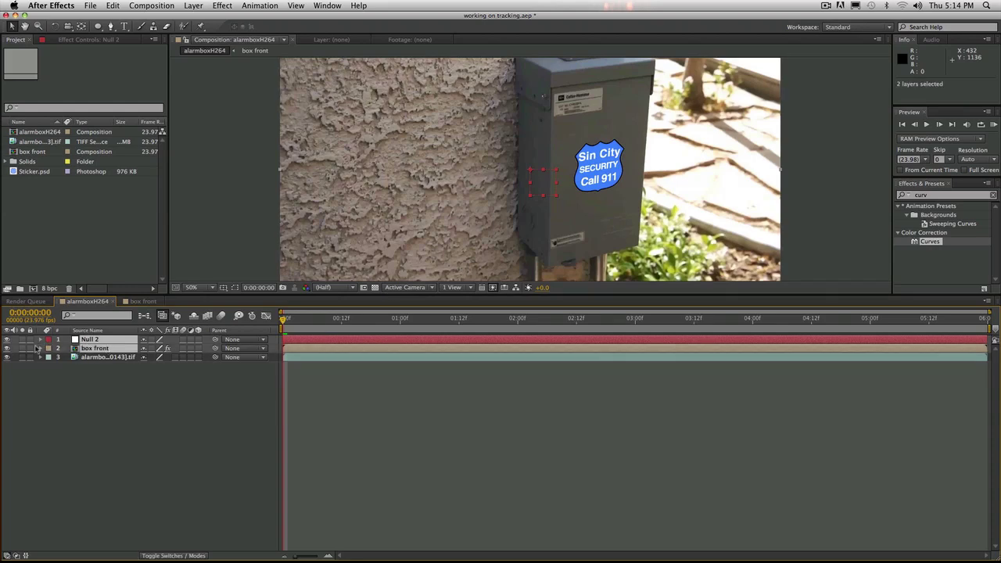
pyautogui.click(42, 341)
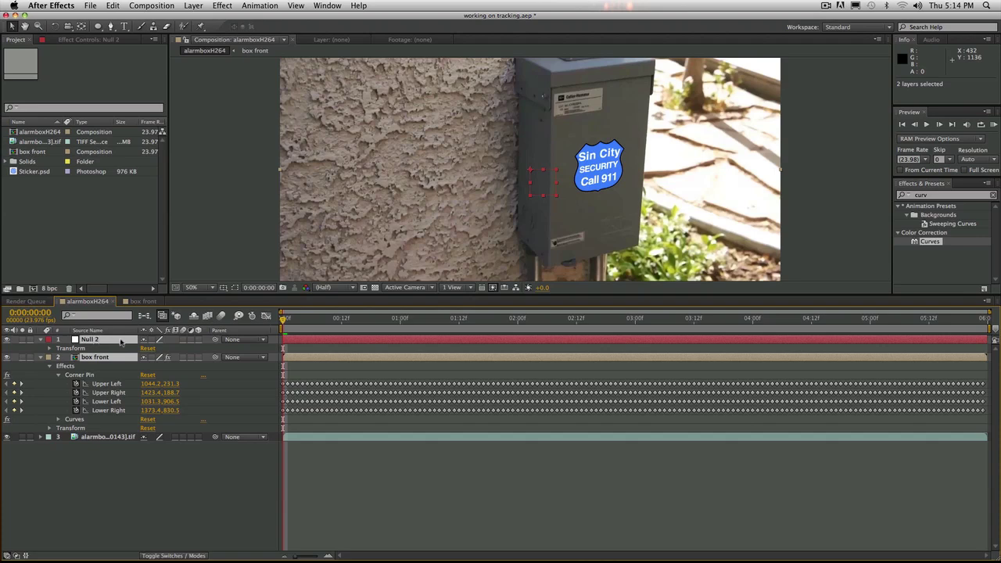
pyautogui.press('p')
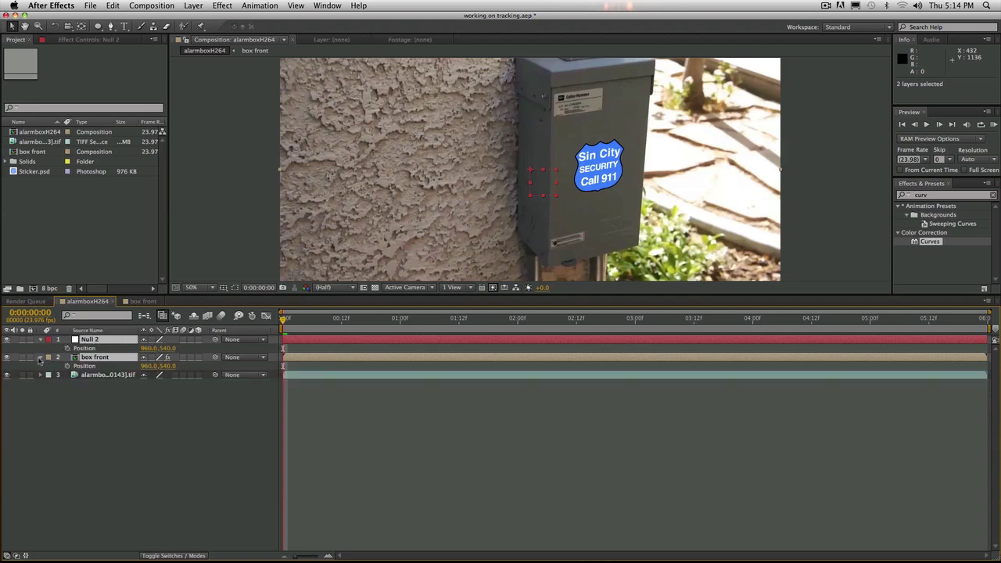
pyautogui.click(40, 358)
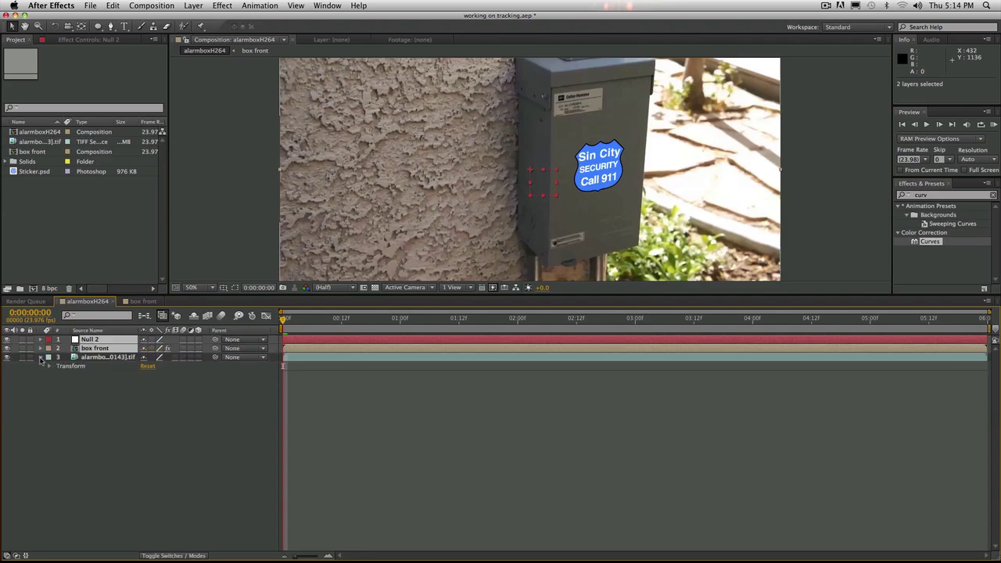
pyautogui.click(41, 349)
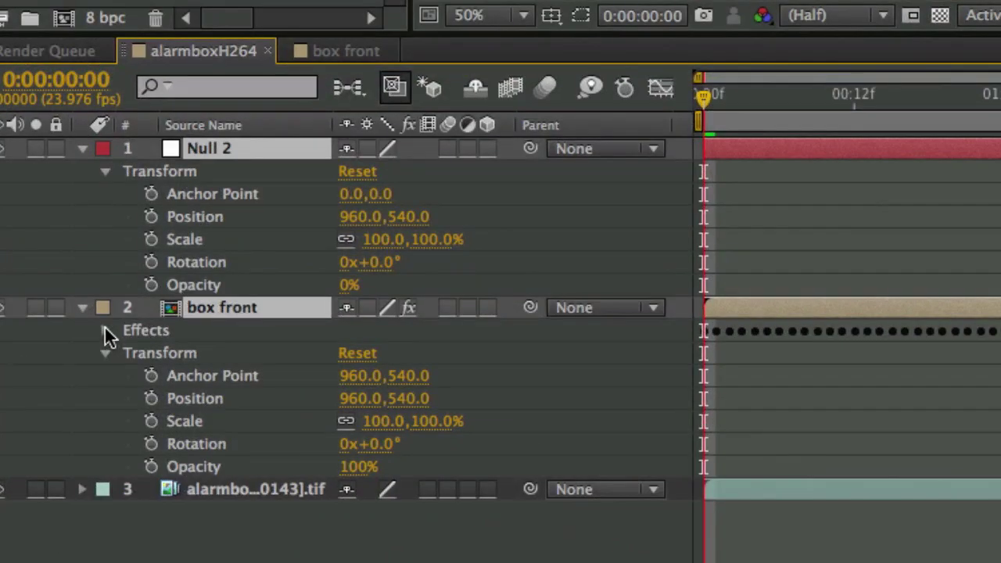
pyautogui.click(106, 331)
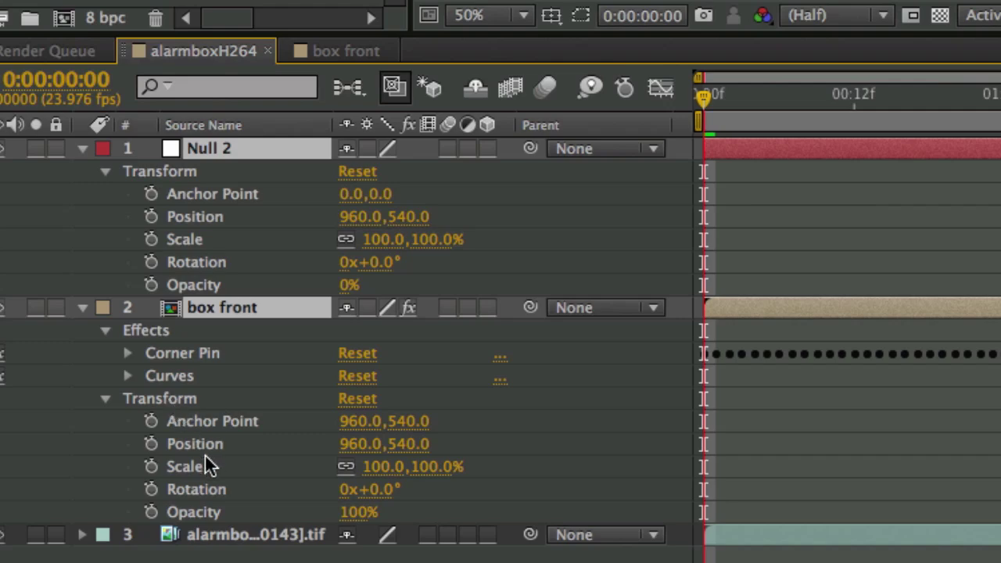
pyautogui.click(129, 353)
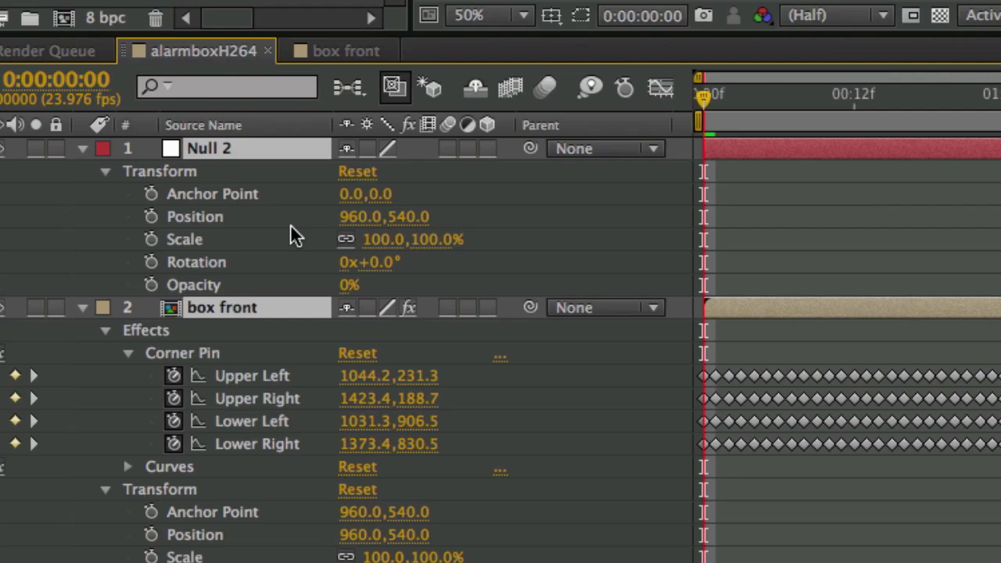
# - Link Null 2's Position expression to box front's Corner Pin Lower Left, then collapse both layers
pyautogui.keyDown('alt'); pyautogui.click(154, 215); pyautogui.keyUp('alt')
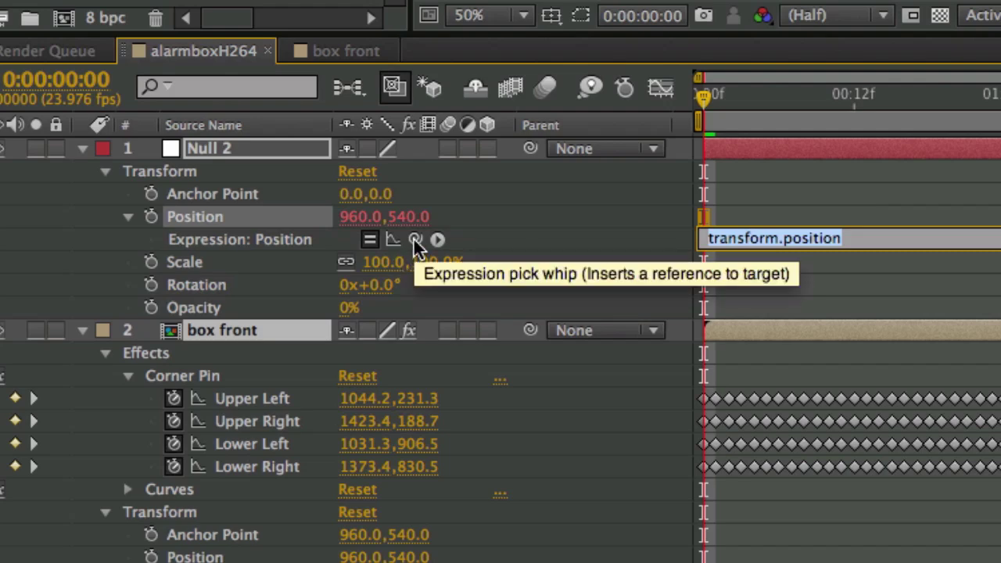
pyautogui.moveTo(415, 244); pyautogui.dragTo(243, 446)
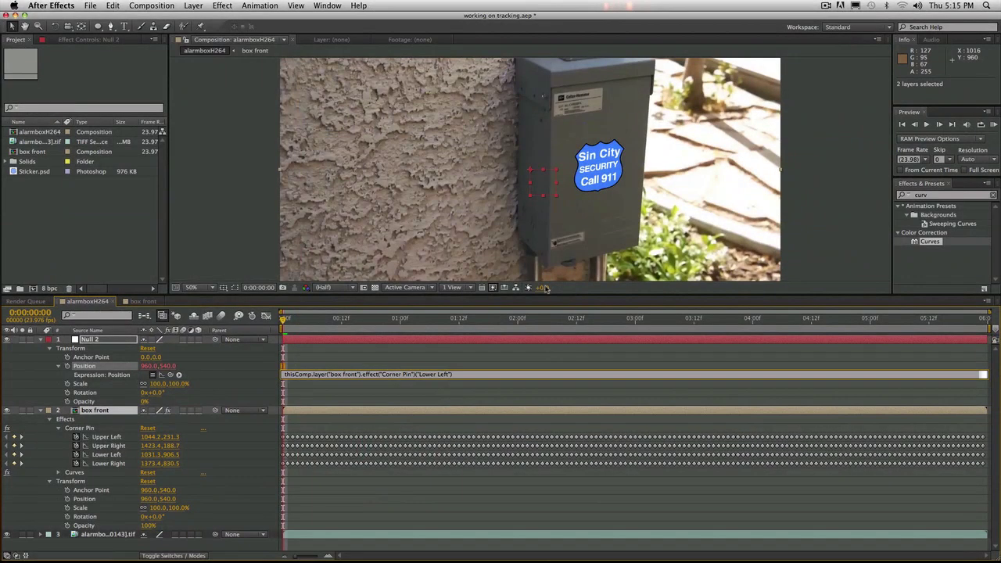
pyautogui.click(546, 360)
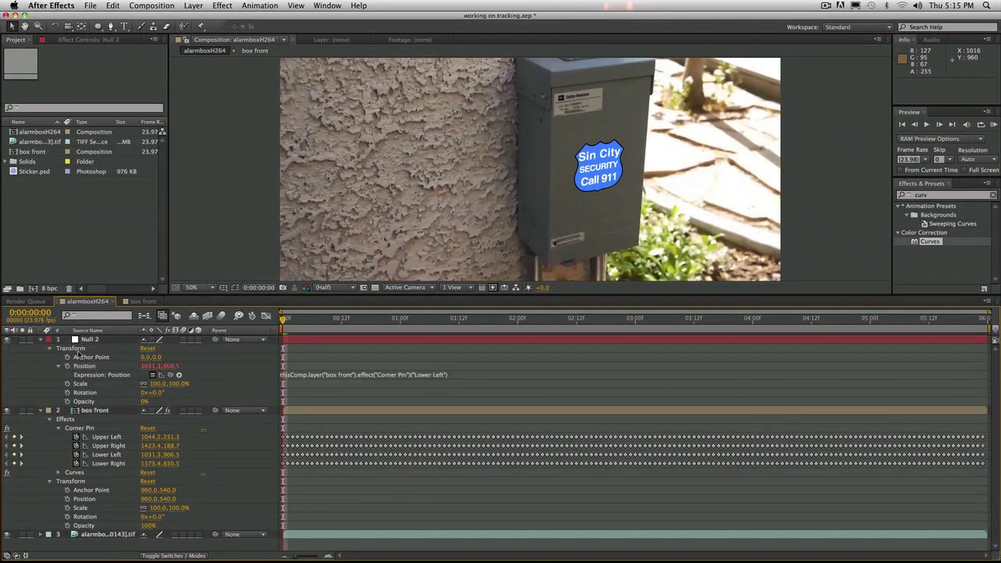
pyautogui.click(40, 339)
pyautogui.click(41, 348)
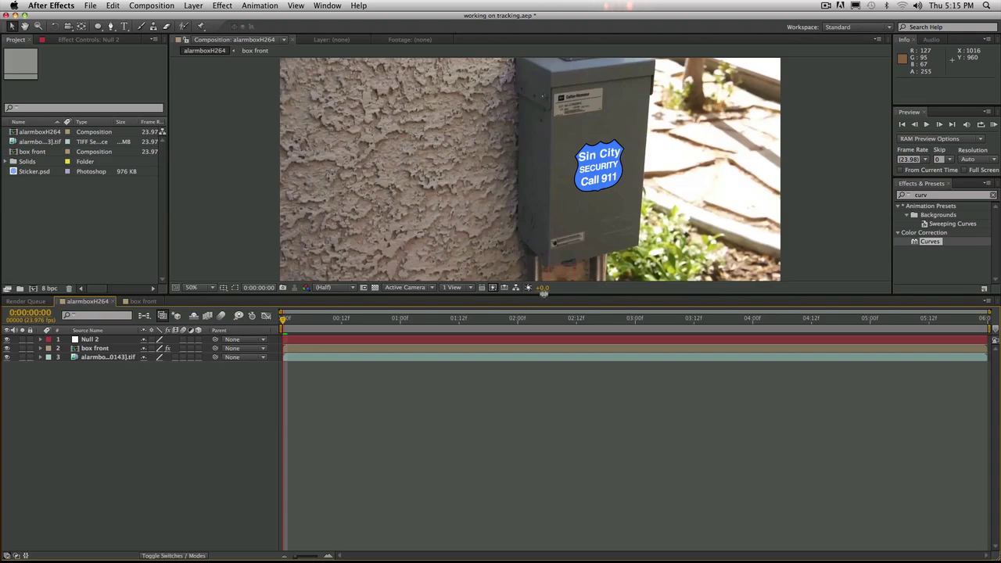
# - Import Smoke_02.mov from the 14. Smoke folder and check its details in the Project panel
pyautogui.moveTo(544, 291); pyautogui.dragTo(543, 394)
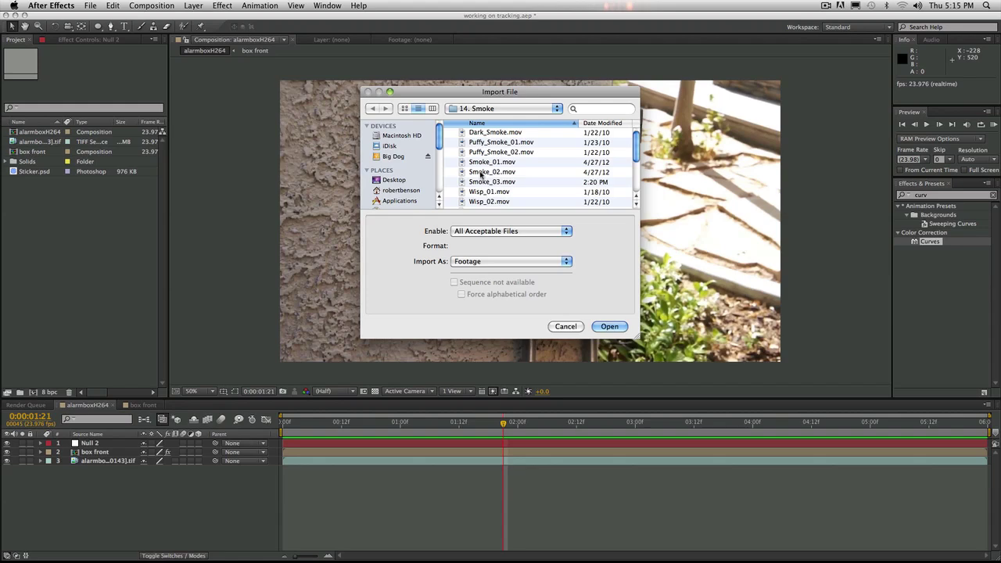
pyautogui.doubleClick(481, 173)
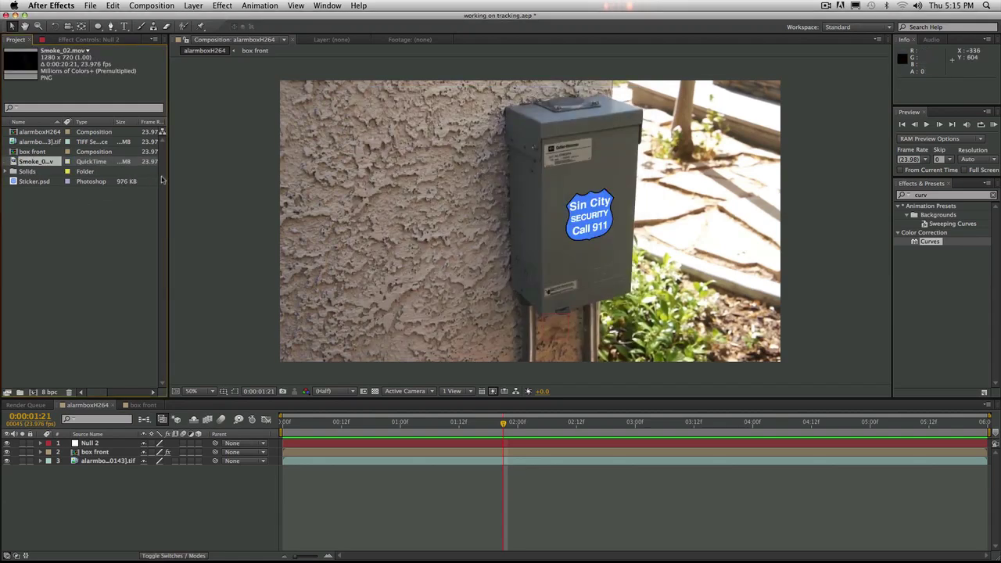
pyautogui.moveTo(169, 177); pyautogui.dragTo(247, 175)
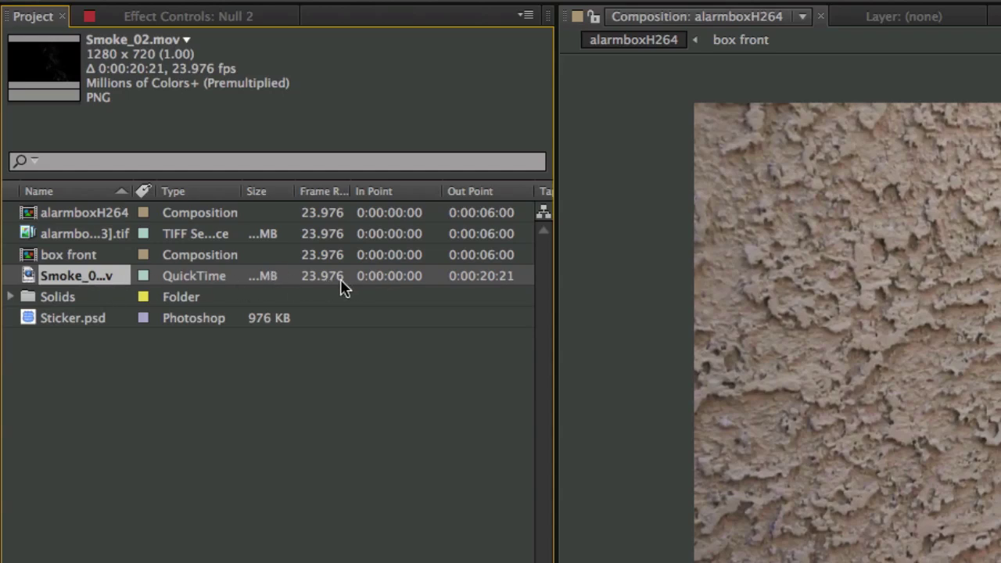
pyautogui.rightClick(73, 282)
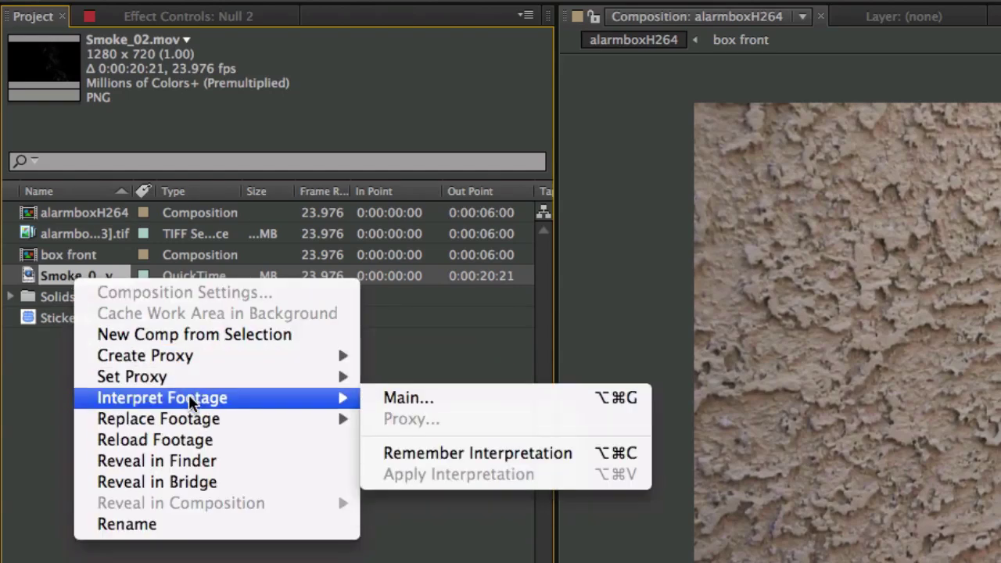
pyautogui.click(451, 345)
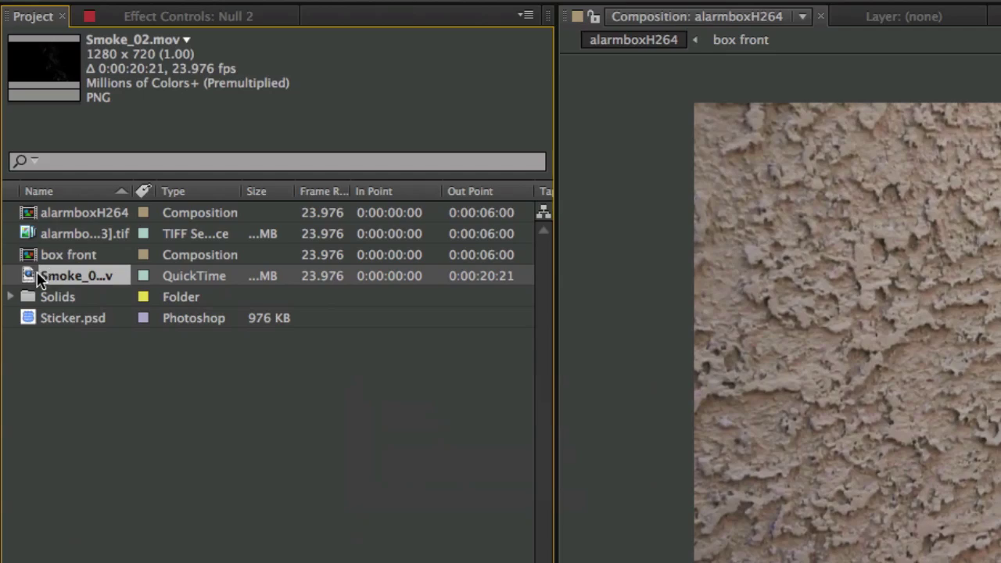
# - Add Smoke_02.mov to the comp, move it toward the box edge, and trim it to start later
pyautogui.moveTo(28, 282); pyautogui.dragTo(1000, 501)
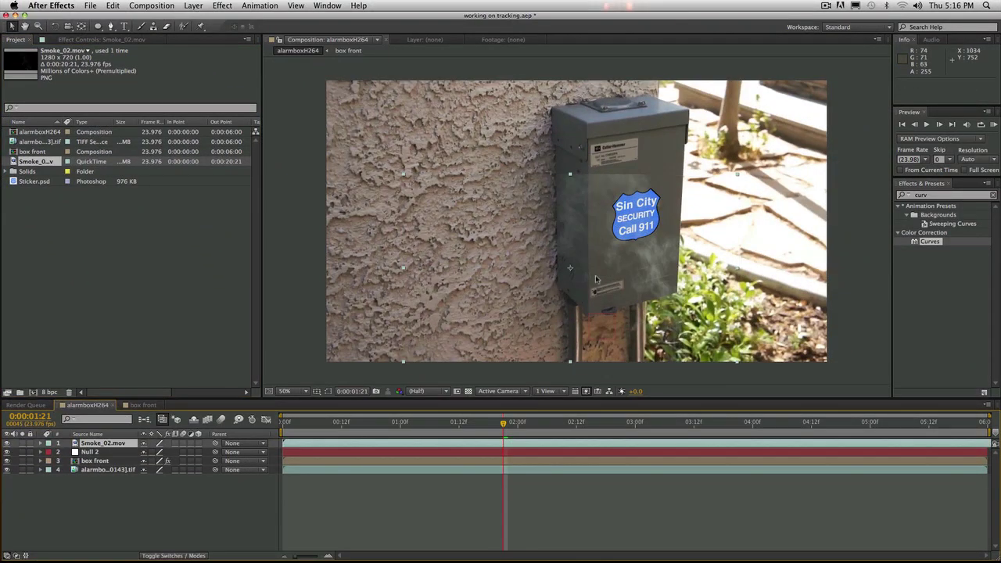
pyautogui.moveTo(614, 312); pyautogui.dragTo(466, 234)
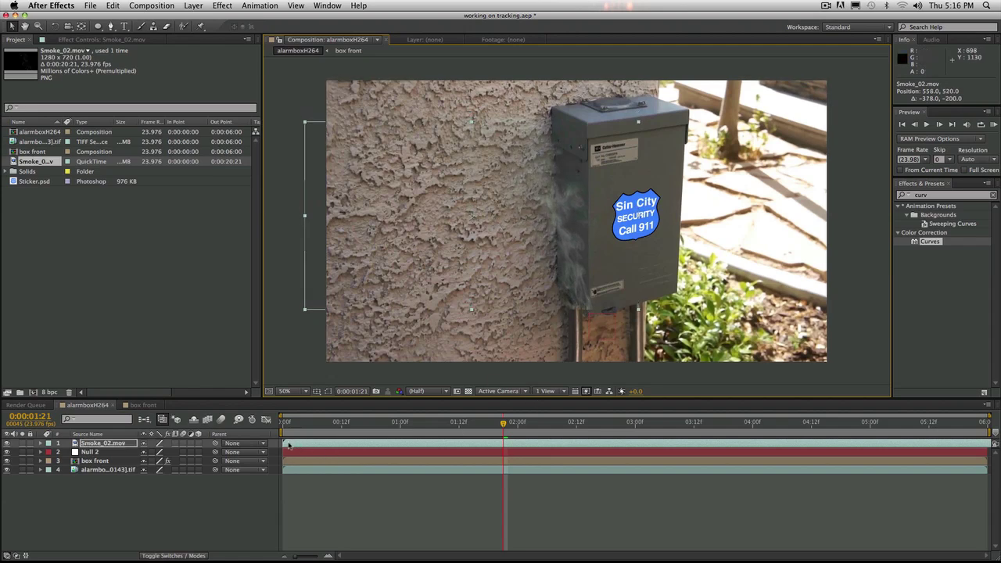
pyautogui.moveTo(288, 444); pyautogui.dragTo(506, 445)
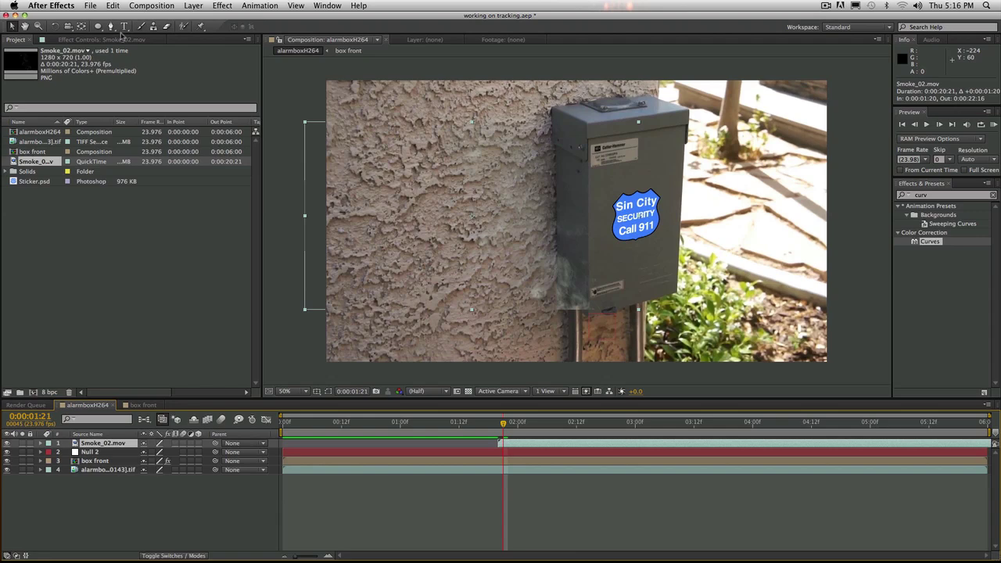
# - Draw an elliptical mask over the box's left edge and stretch it taller
pyautogui.click(98, 27)
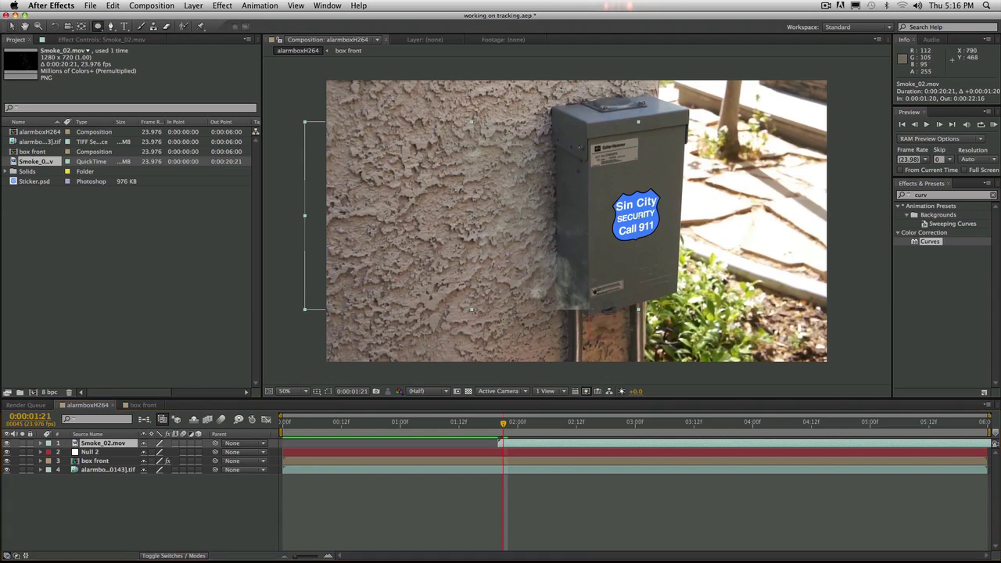
pyautogui.moveTo(529, 183); pyautogui.dragTo(605, 307)
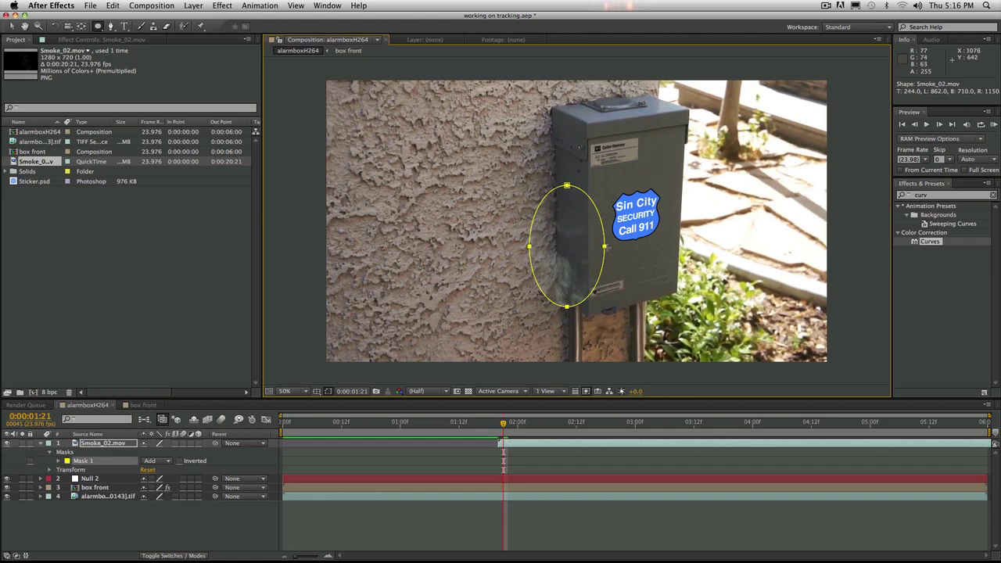
pyautogui.press('v')
pyautogui.moveTo(567, 188); pyautogui.dragTo(565, 185)
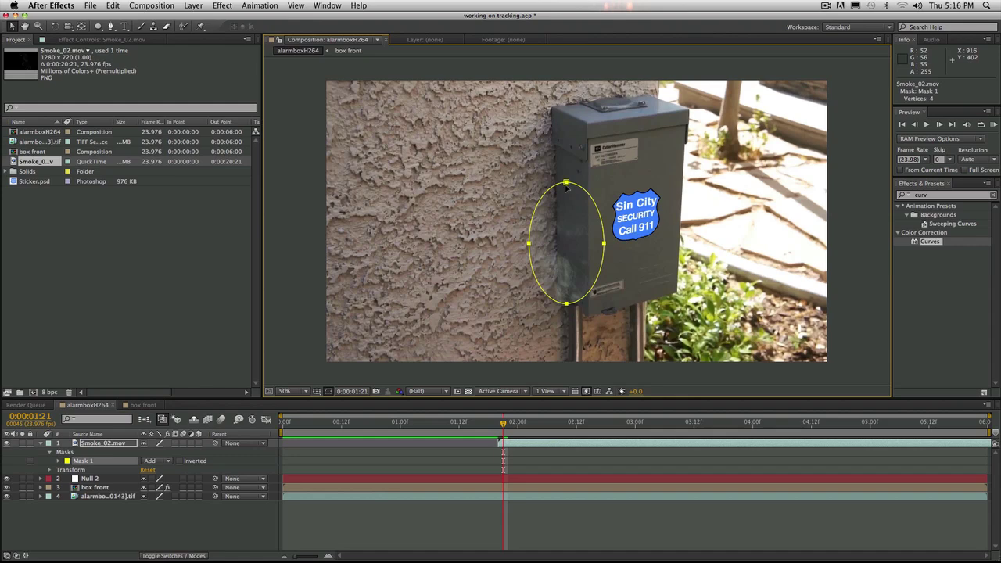
pyautogui.click(582, 188)
pyautogui.moveTo(566, 185); pyautogui.dragTo(565, 145)
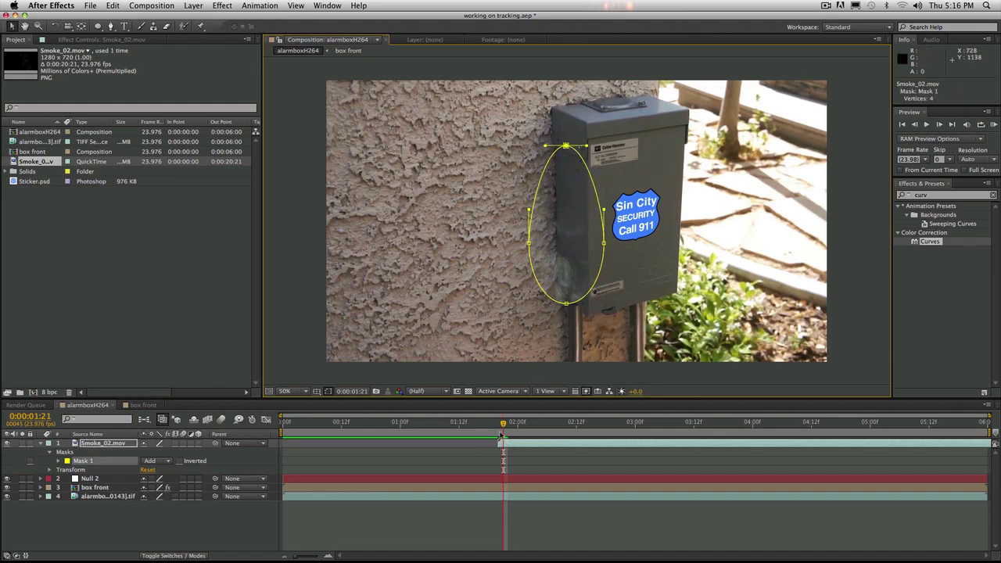
# - Feather Mask 1 by 54 pixels and scrub through the shot to preview the smoke
pyautogui.click(58, 461)
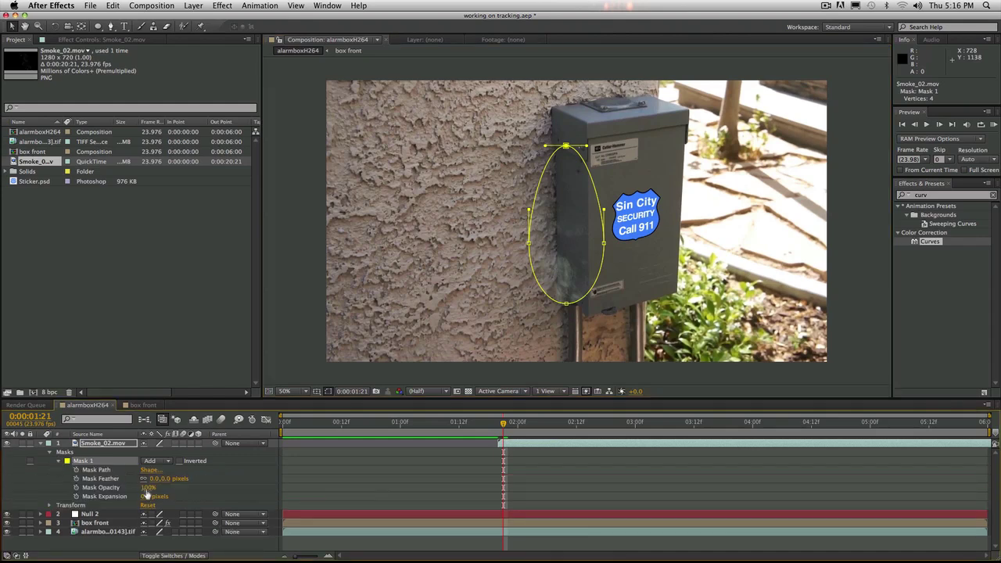
pyautogui.moveTo(154, 479); pyautogui.dragTo(165, 484)
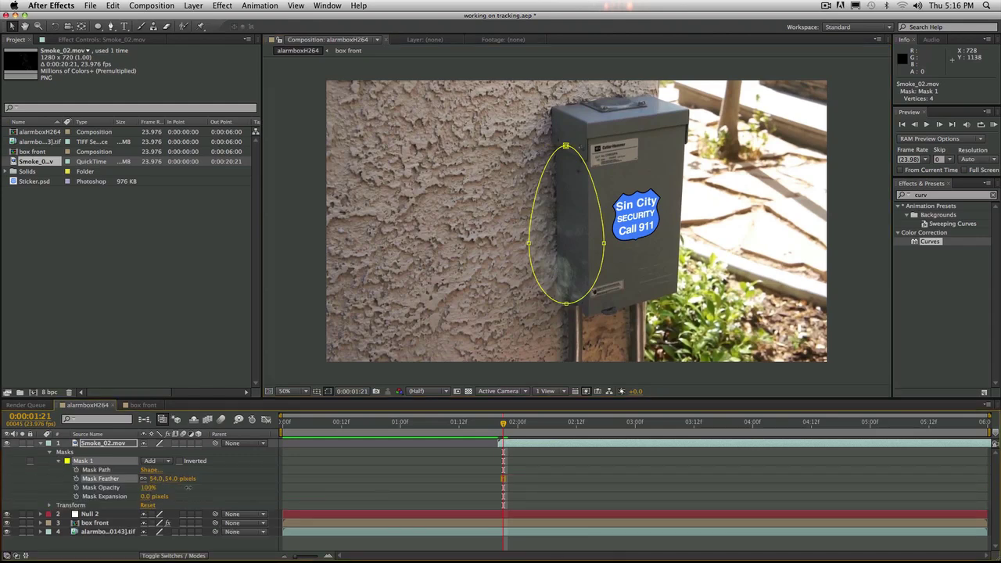
pyautogui.click(357, 489)
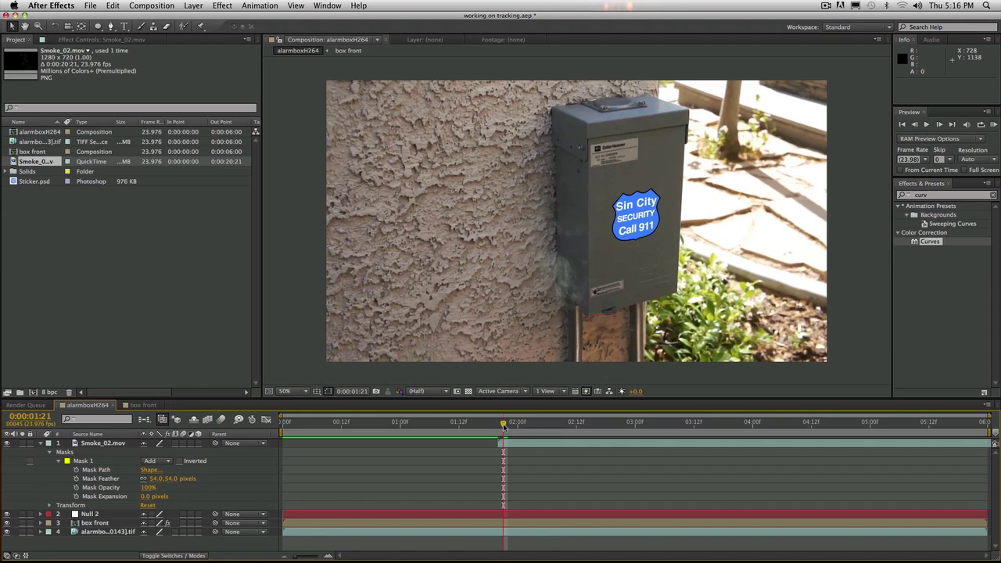
pyautogui.moveTo(504, 427)
pyautogui.mouseDown()
pyautogui.moveTo(540, 426)
pyautogui.moveTo(483, 433)
pyautogui.moveTo(498, 426)
pyautogui.mouseUp()
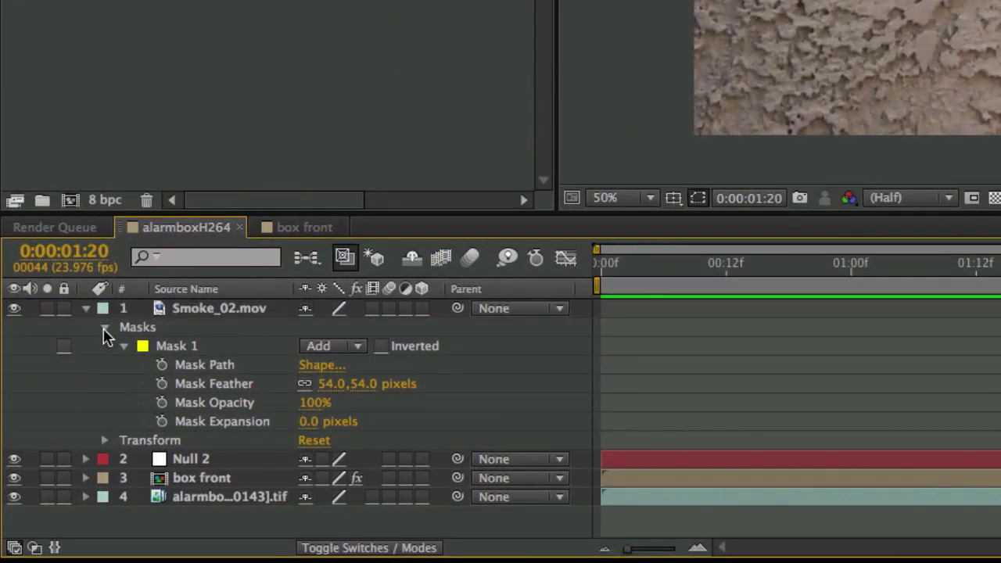
# - Link Smoke_02's Position expression to Null 2's Position and set its Anchor Point X to 886
pyautogui.click(49, 452)
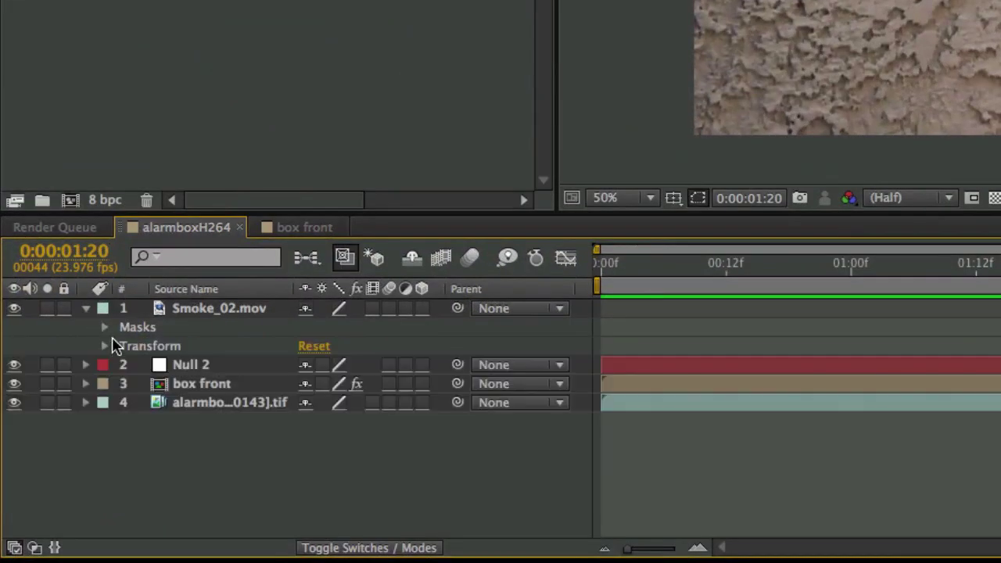
pyautogui.click(104, 345)
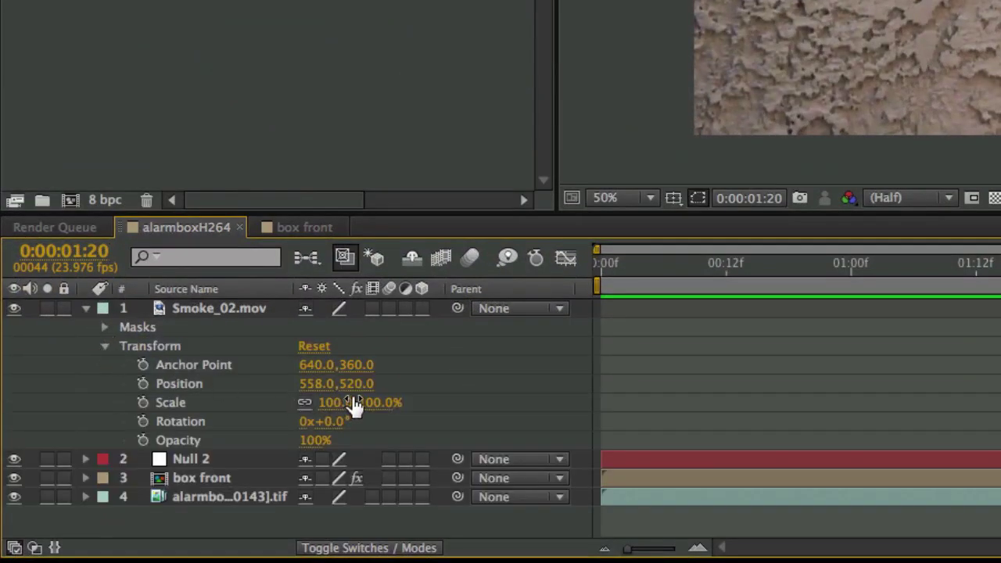
pyautogui.keyDown('alt'); pyautogui.click(143, 384); pyautogui.keyUp('alt')
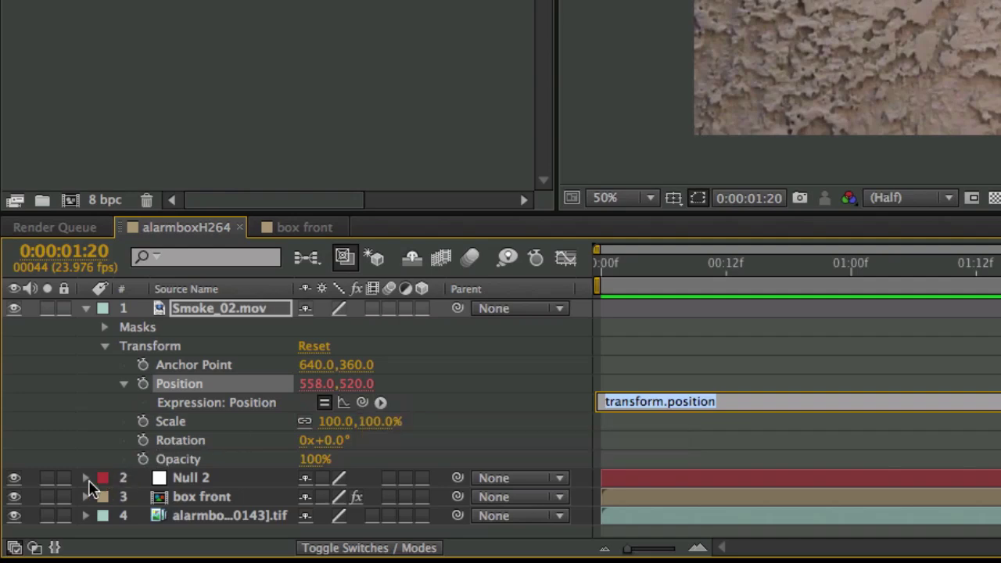
pyautogui.moveTo(708, 216); pyautogui.dragTo(716, 76)
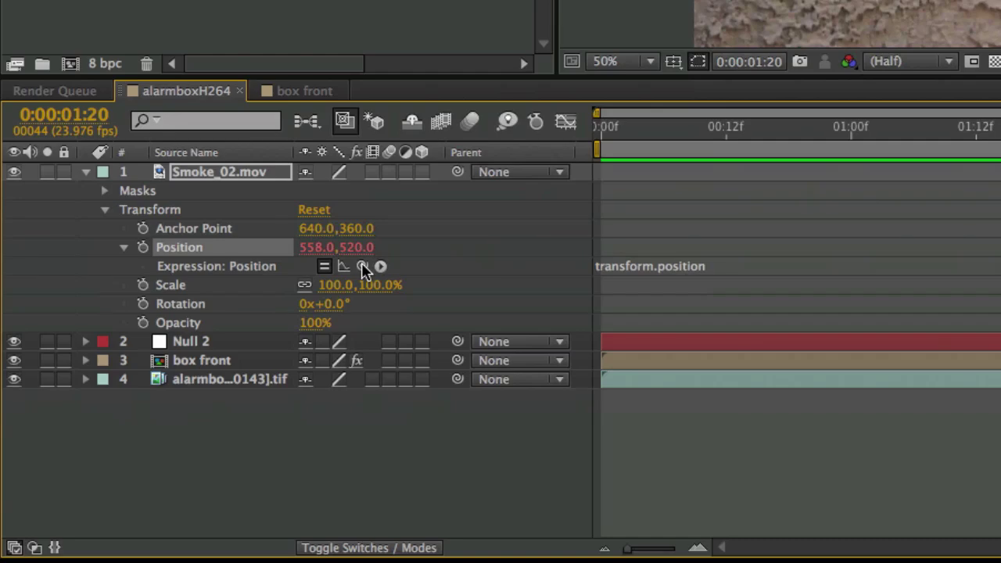
pyautogui.click(85, 341)
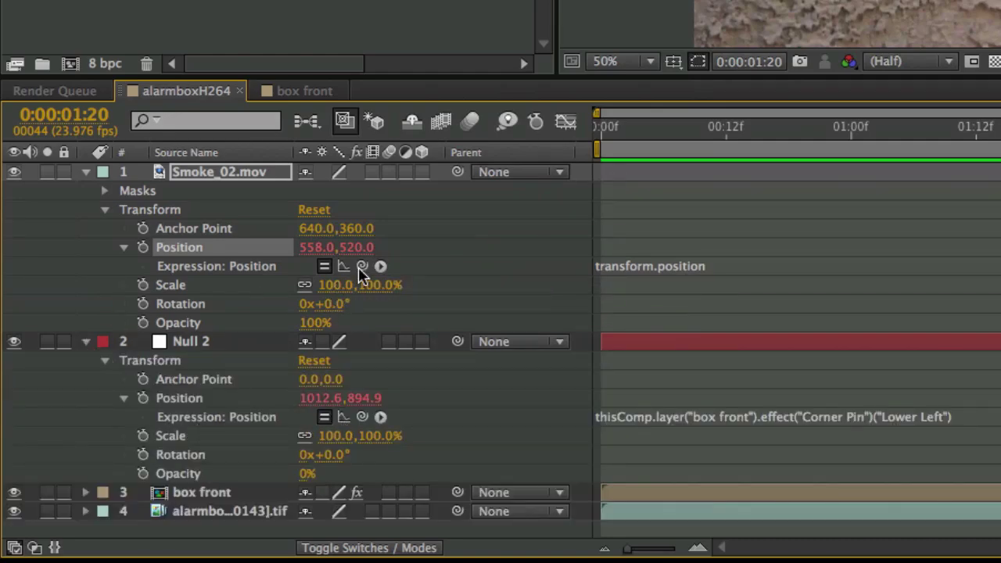
pyautogui.moveTo(361, 267); pyautogui.dragTo(198, 401)
pyautogui.press('KP_Enter')
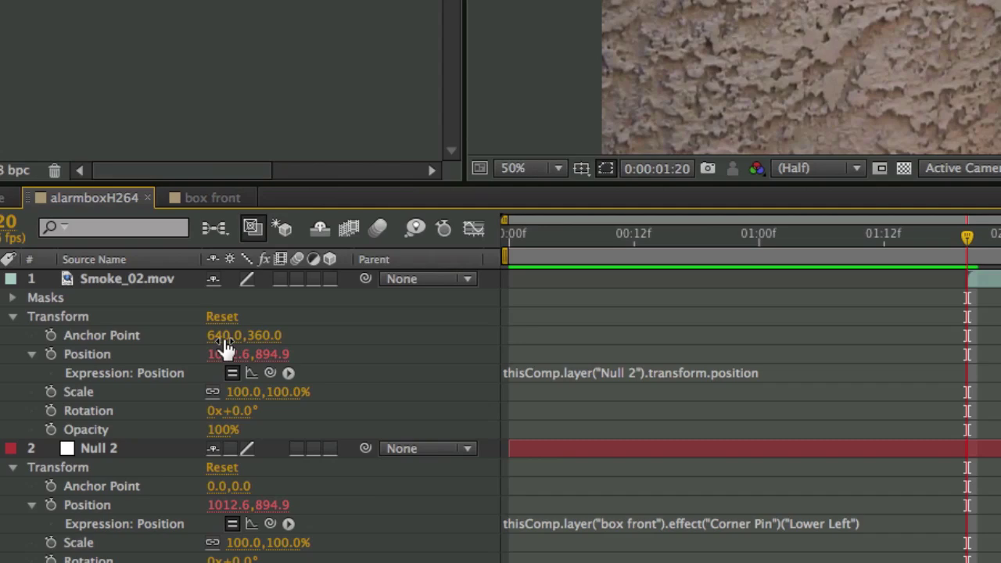
pyautogui.moveTo(223, 335); pyautogui.dragTo(781, 372)
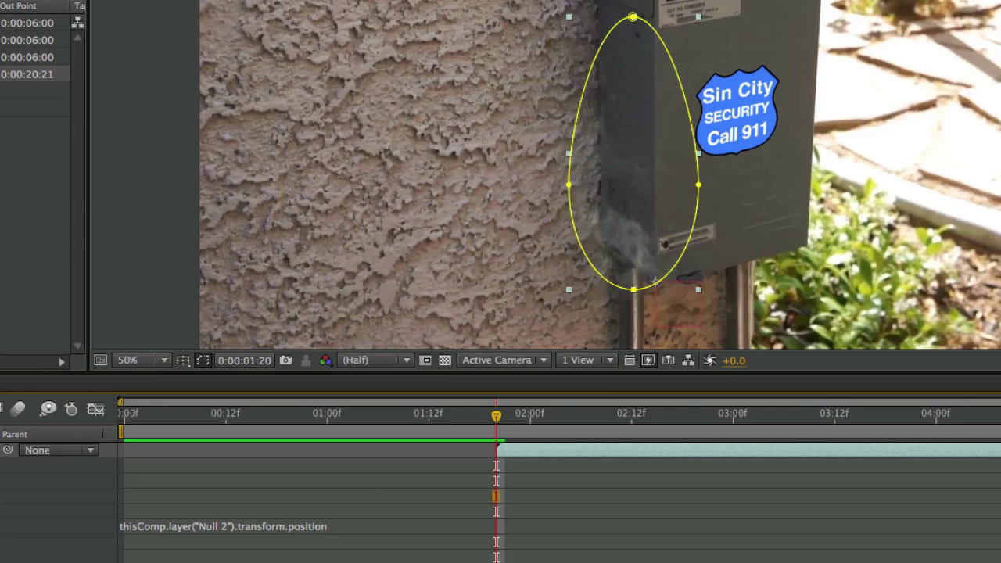
pyautogui.press('F2')
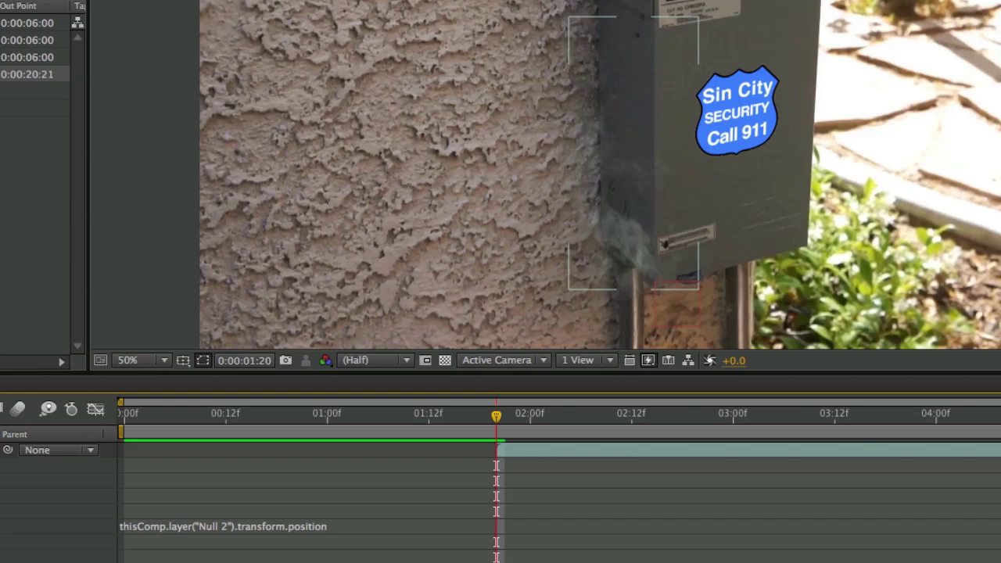
pyautogui.press('super+a')
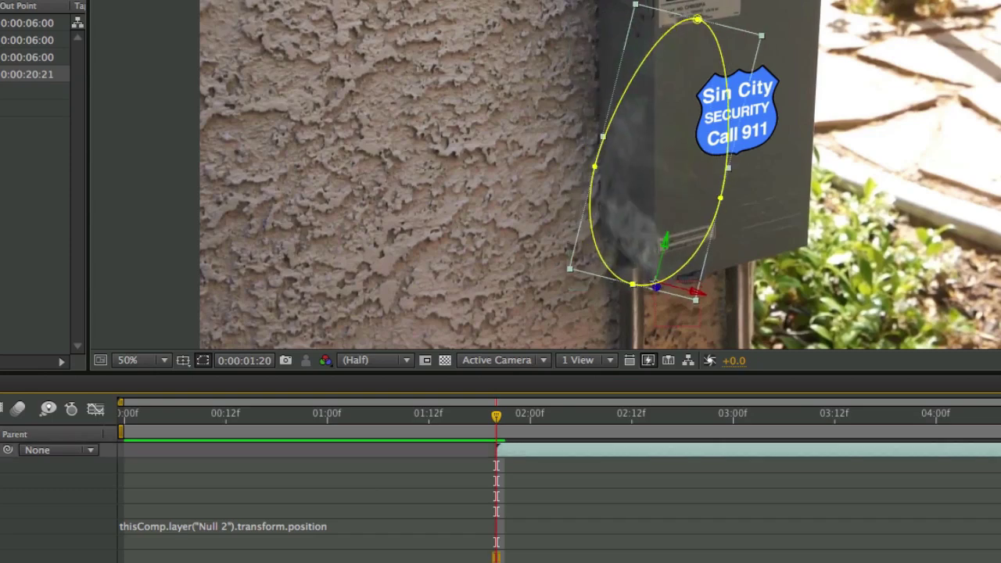
pyautogui.press('F2')
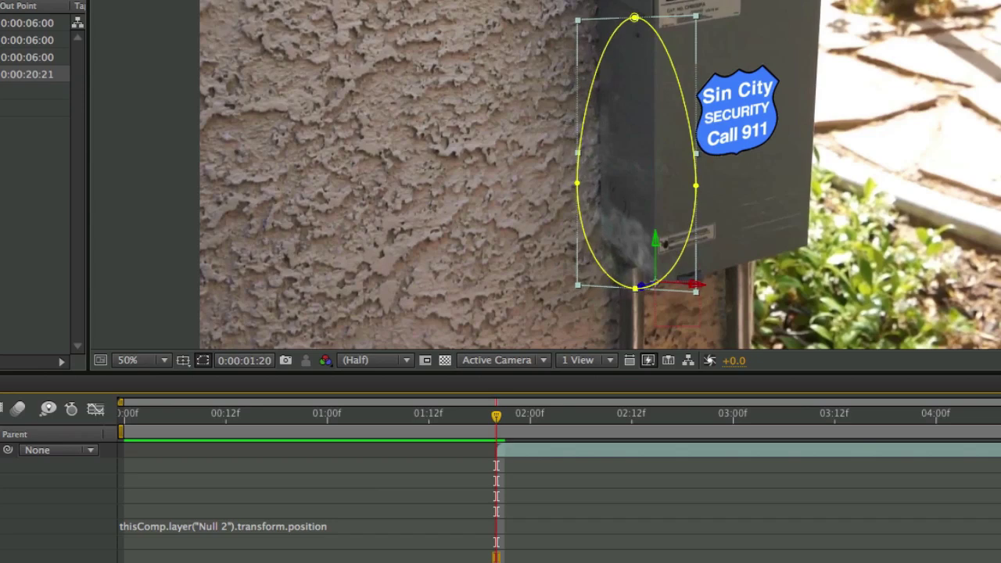
pyautogui.click(505, 540)
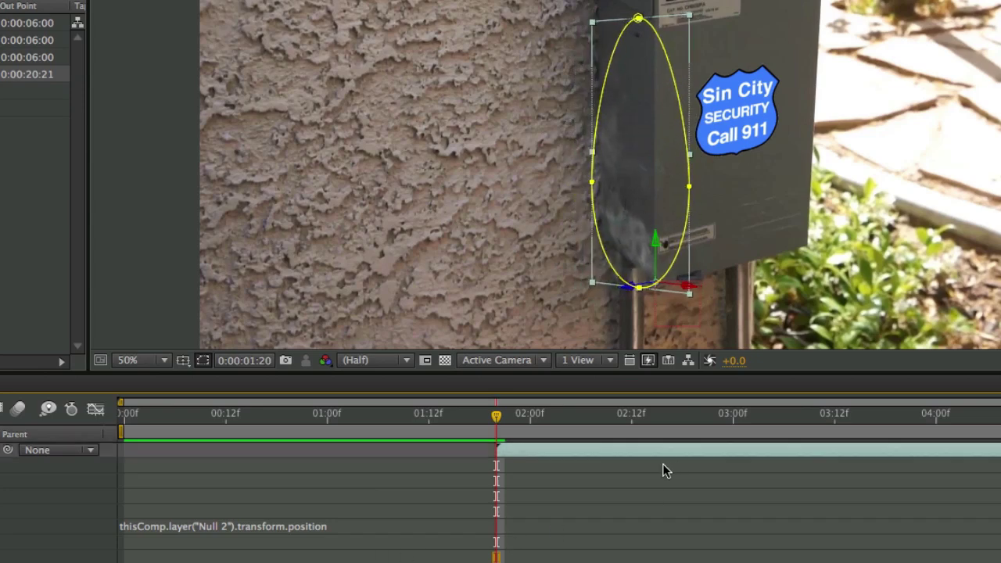
pyautogui.click(592, 507)
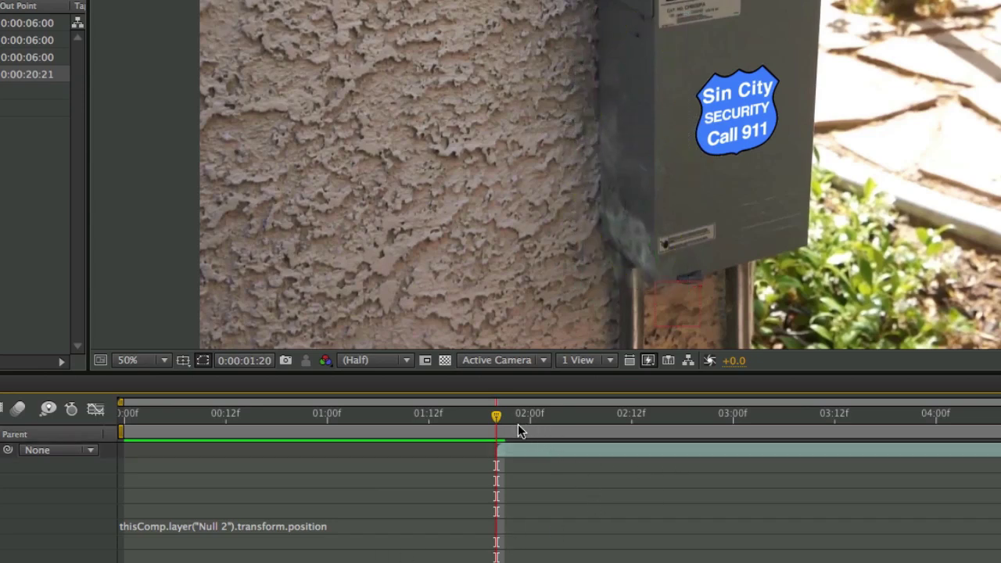
pyautogui.moveTo(496, 415); pyautogui.dragTo(497, 438)
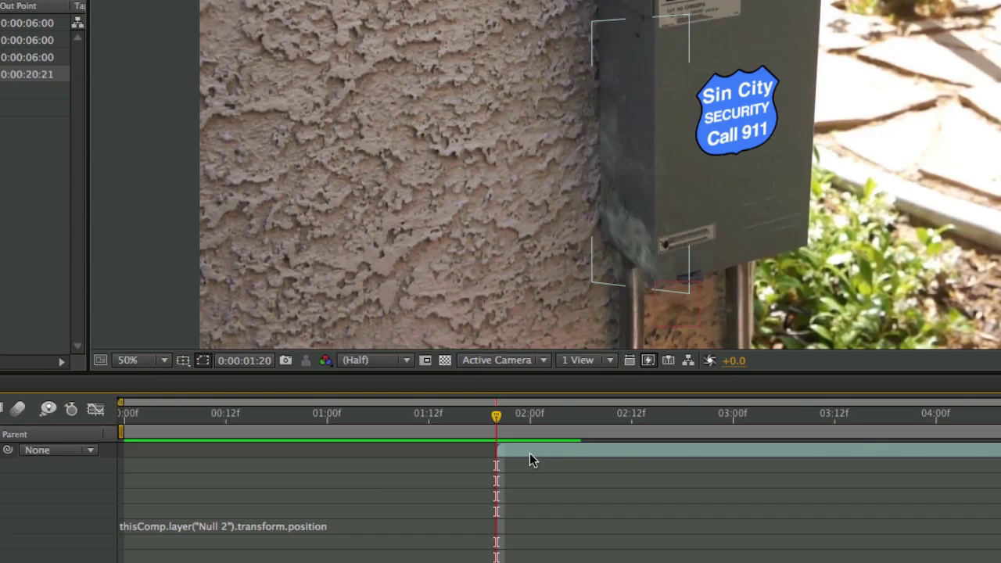
# - Scrub the smoke layer between frames 1:22 and 1:10 and briefly play the composition
pyautogui.click(549, 450)
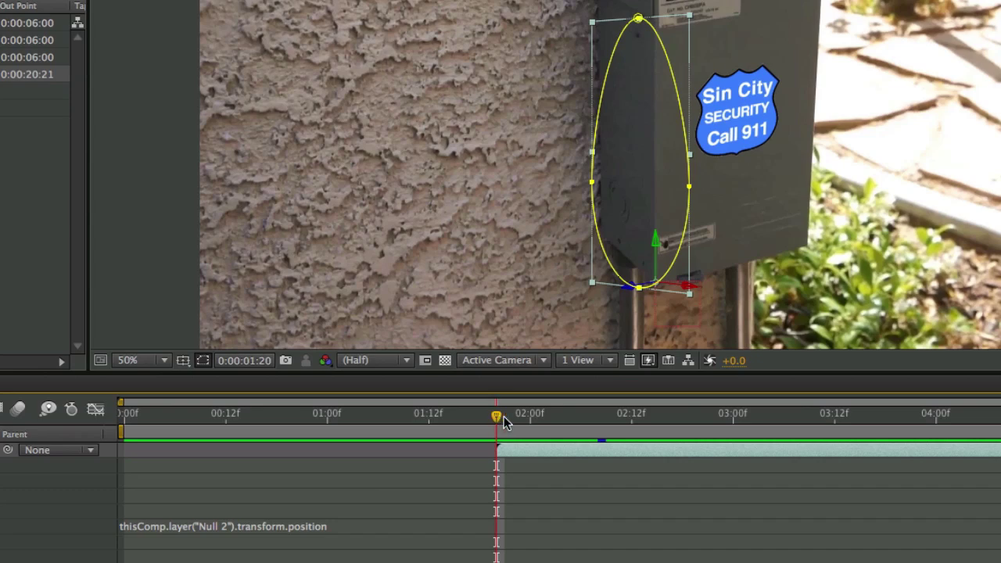
pyautogui.moveTo(507, 416); pyautogui.dragTo(530, 419)
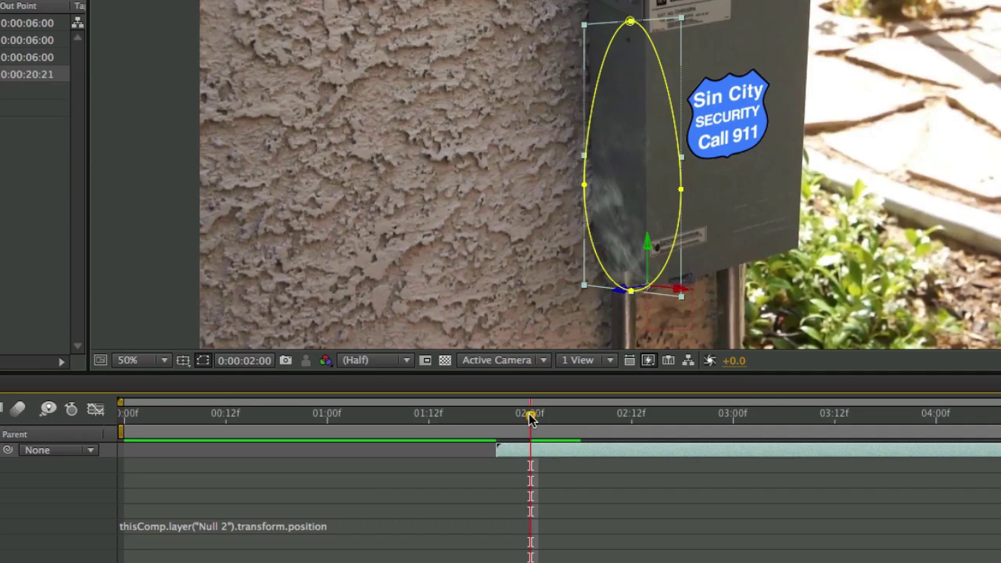
pyautogui.moveTo(531, 415); pyautogui.dragTo(412, 416)
pyautogui.press('space')
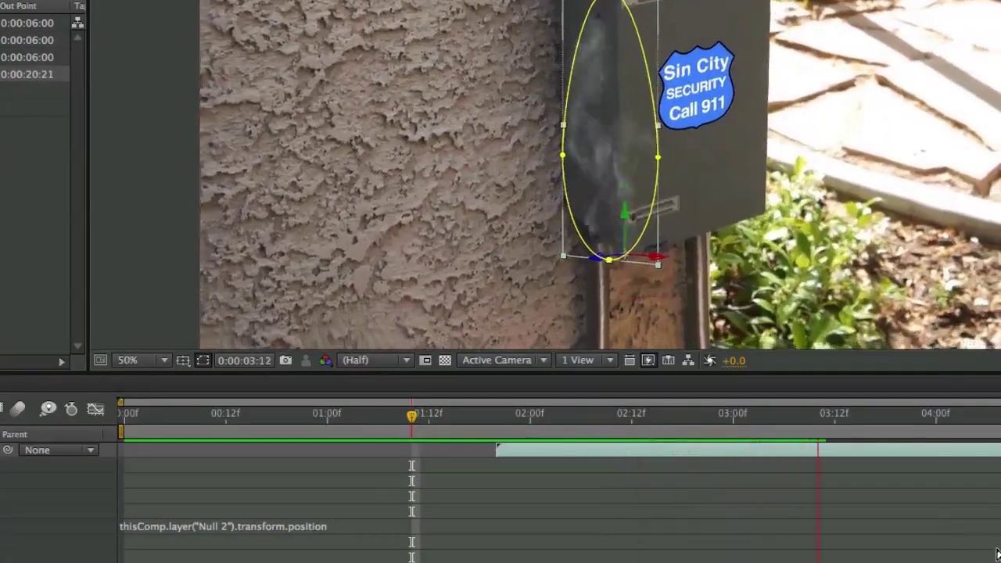
pyautogui.press('space')
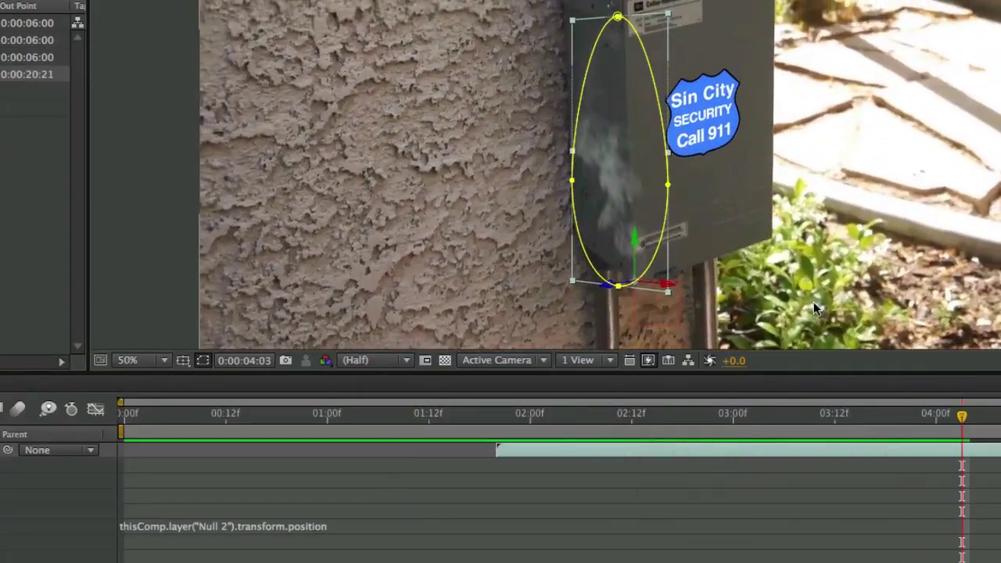
# - Hide the mask outlines and play the composition from the first frame
pyautogui.click(184, 363)
pyautogui.press('Home')
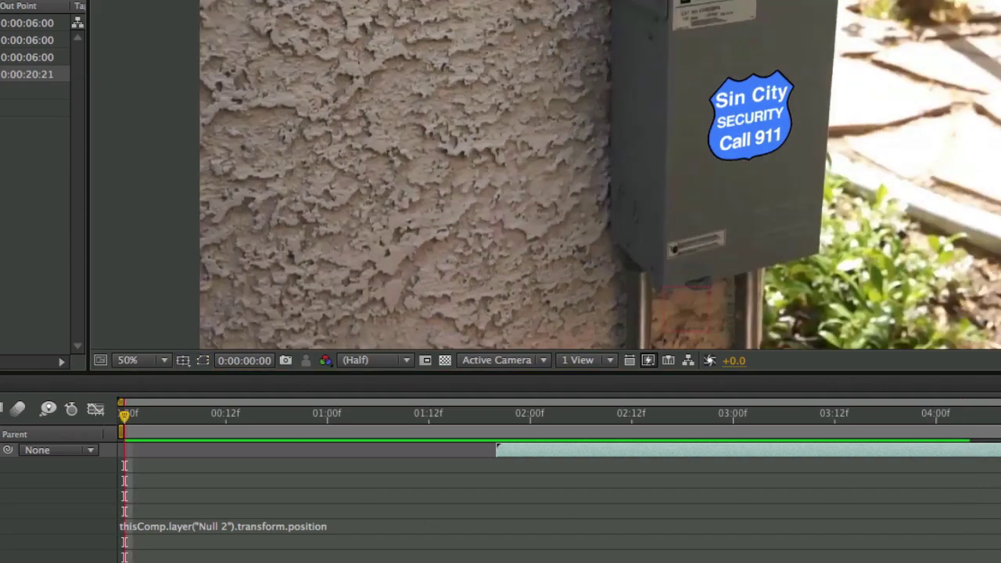
pyautogui.press('space')
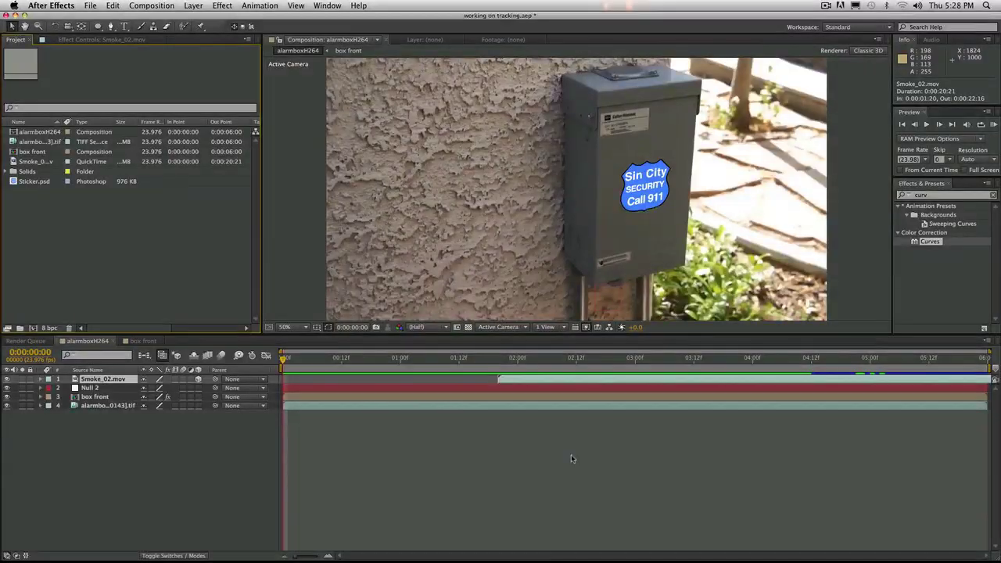
# - Import Sparks_08.mov into the project through the Project panel's Import > File menu
pyautogui.rightClick(38, 215)
pyautogui.moveTo(94, 256)
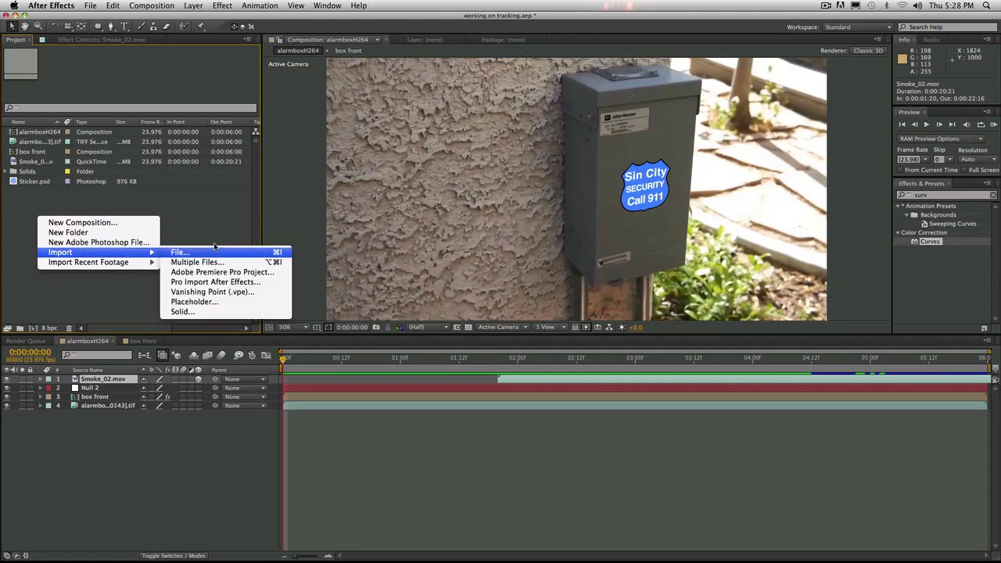
pyautogui.click(167, 252)
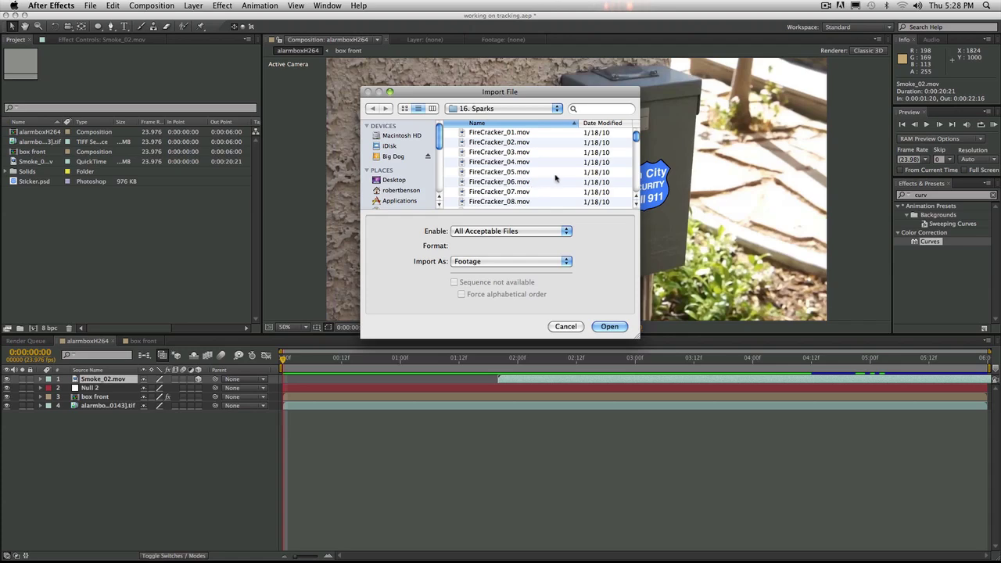
pyautogui.scroll(-2, 558, 177)
pyautogui.scroll(-5, 558, 177)
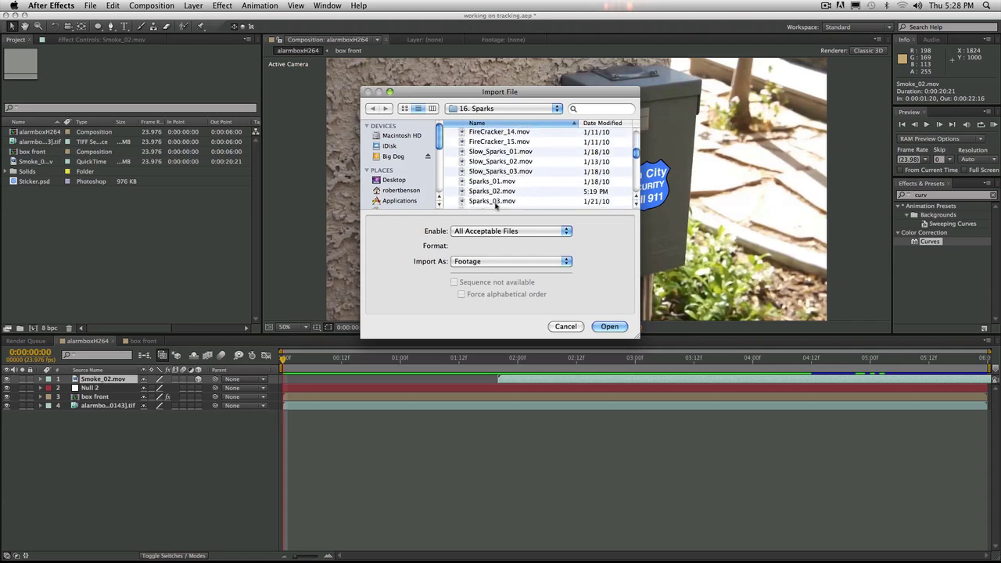
pyautogui.scroll(-3, 494, 205)
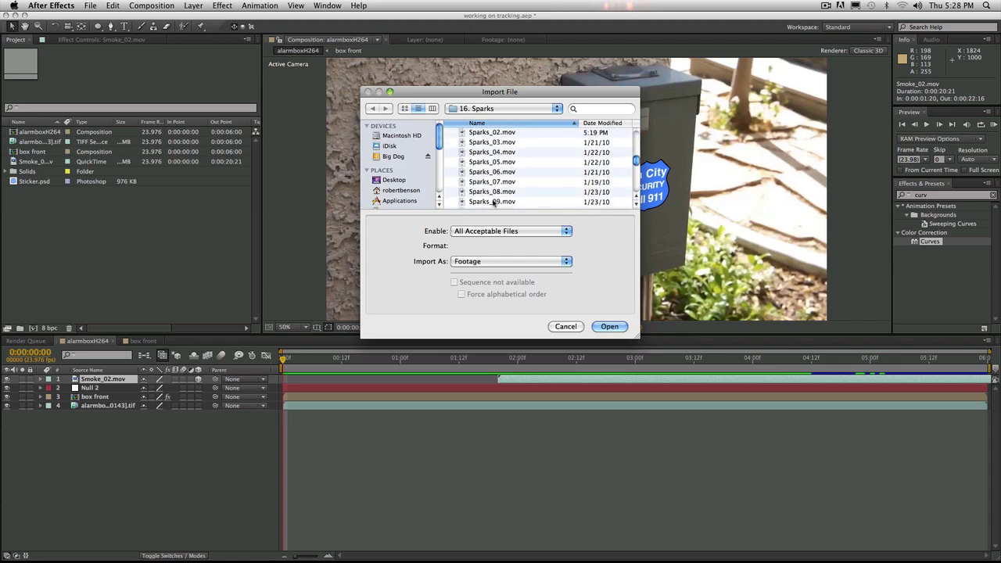
pyautogui.doubleClick(492, 191)
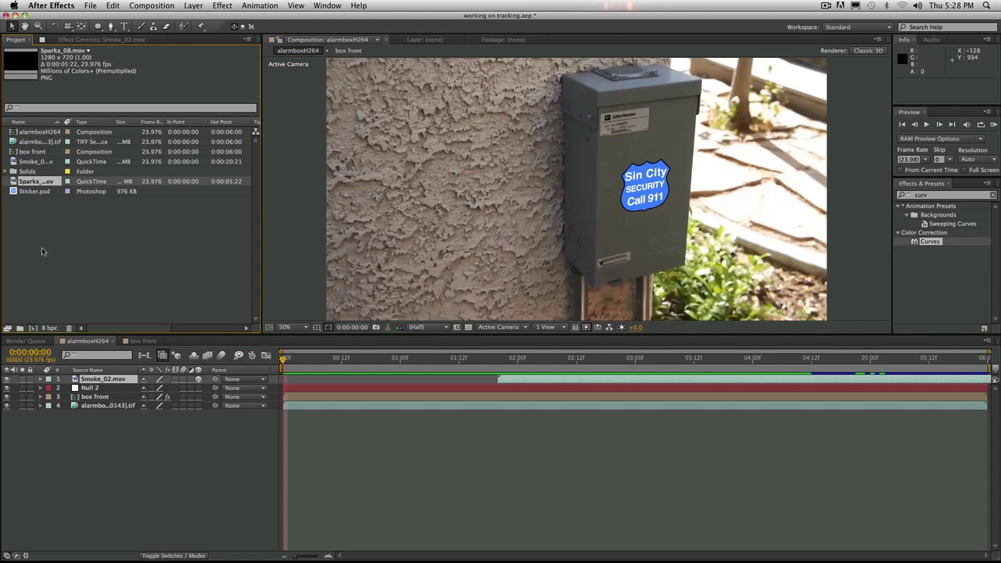
# - Drop Sparks_08.mov into the composition and scale it down to about 28% at the box's lower-left edge
pyautogui.moveTo(22, 192); pyautogui.dragTo(615, 324)
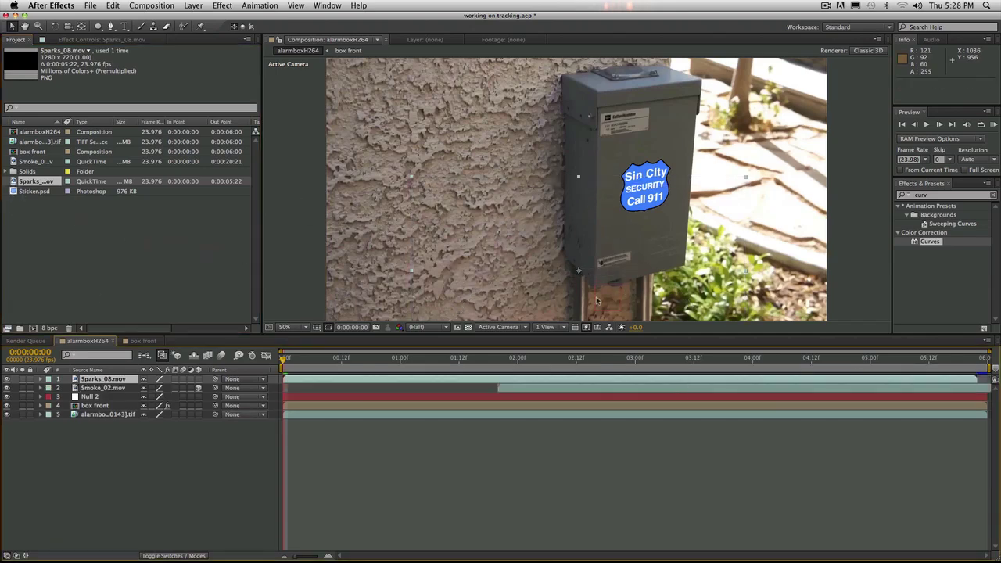
pyautogui.press(',')
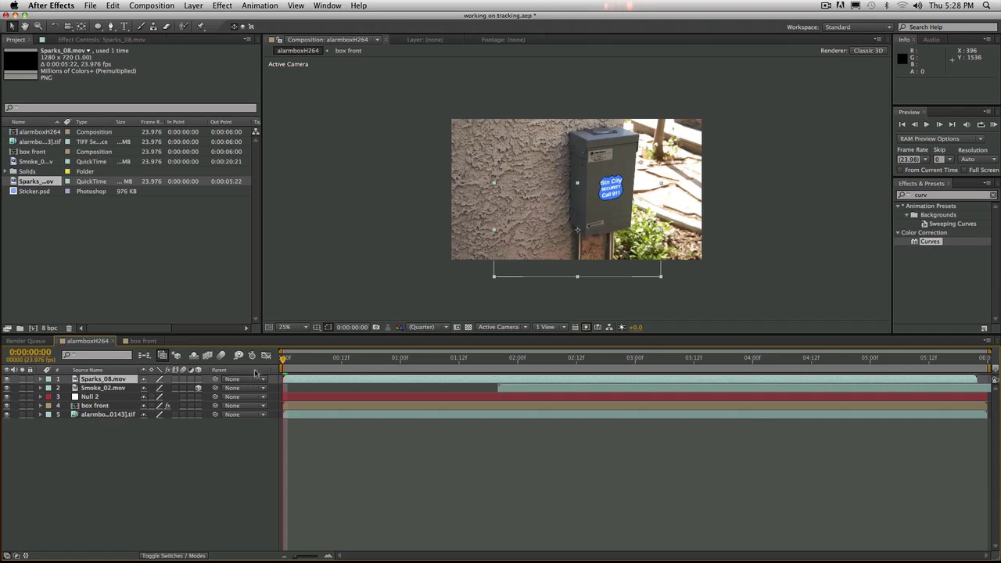
pyautogui.moveTo(283, 363); pyautogui.dragTo(322, 365)
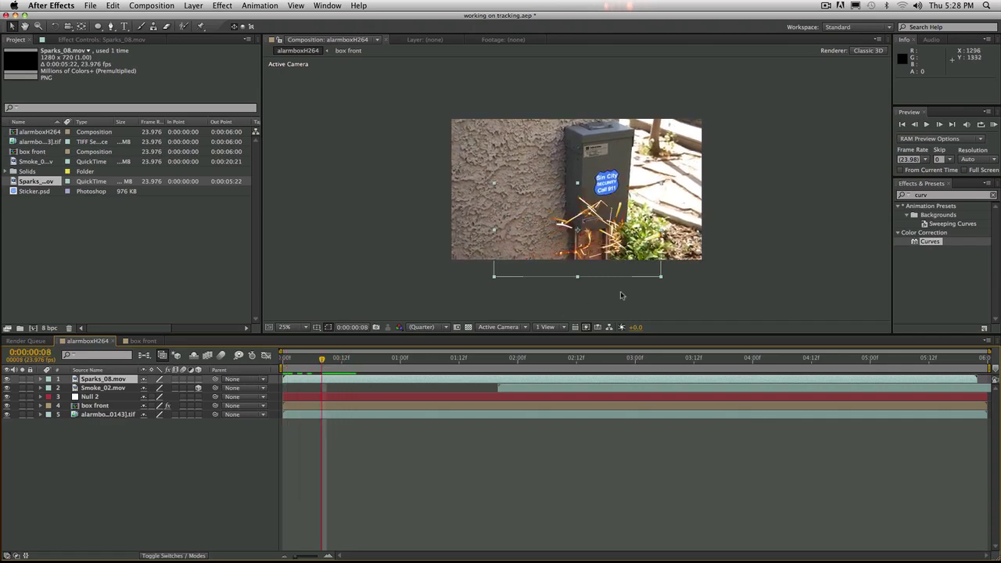
pyautogui.click(660, 282)
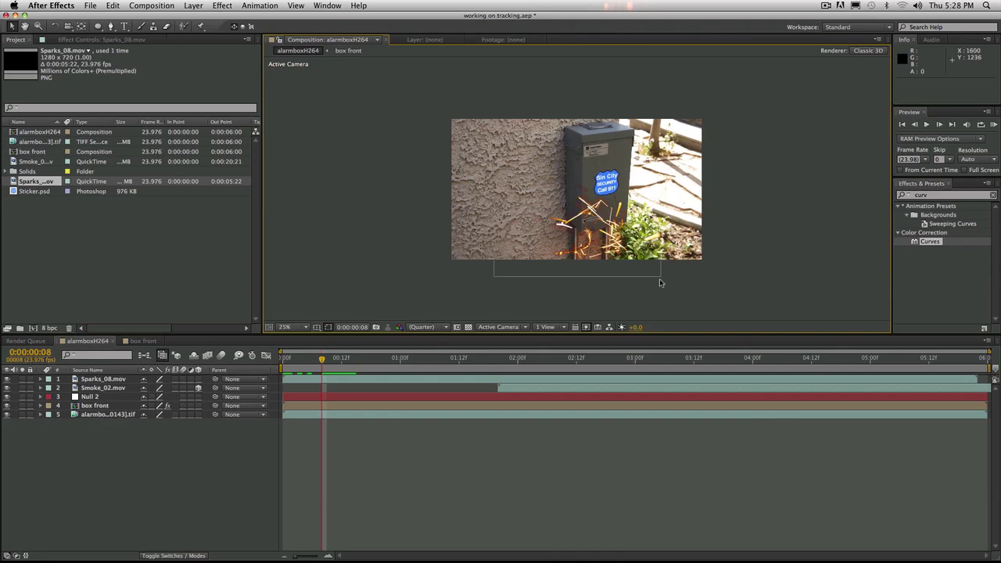
pyautogui.click(660, 280)
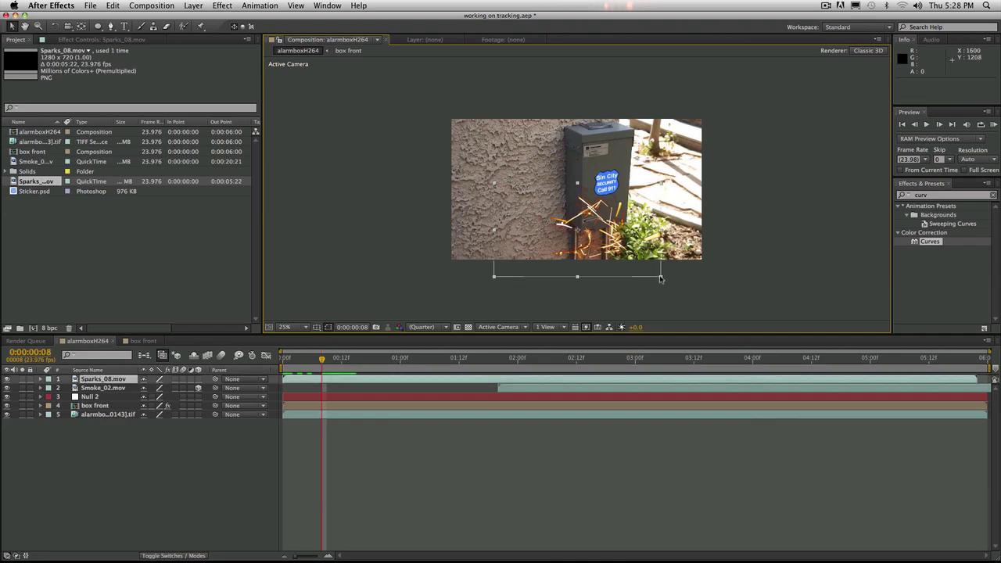
pyautogui.moveTo(660, 279); pyautogui.dragTo(572, 277)
pyautogui.press('.')
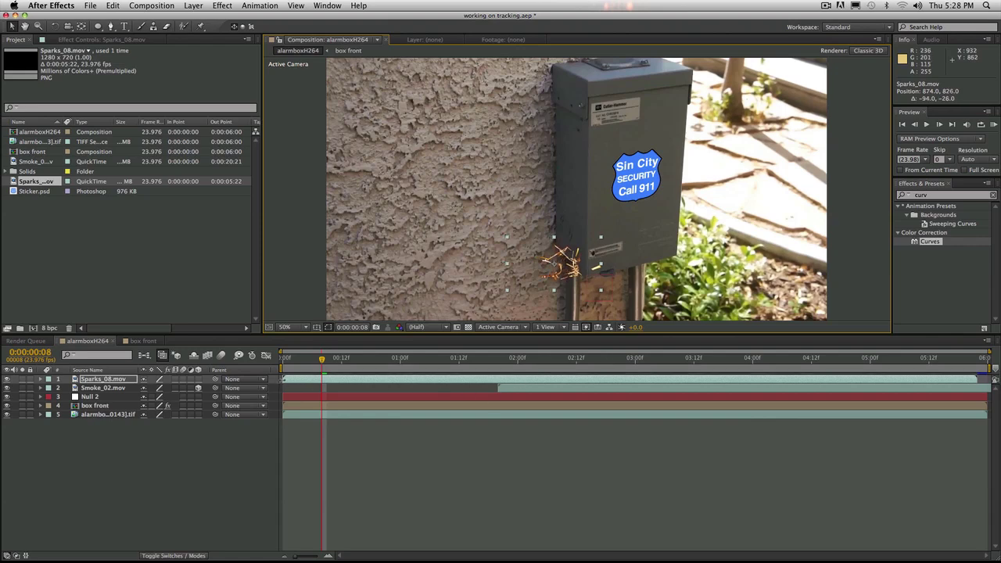
# - Retime the sparks layer to start around 1:11 and play it back to check
pyautogui.moveTo(283, 379); pyautogui.dragTo(485, 384)
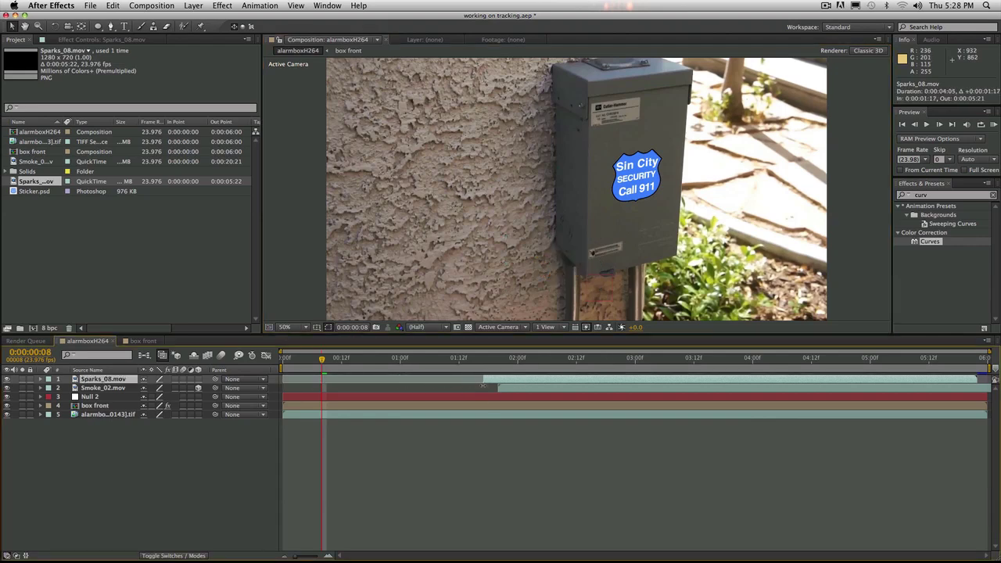
pyautogui.press('super+z')
pyautogui.moveTo(293, 381); pyautogui.dragTo(462, 386)
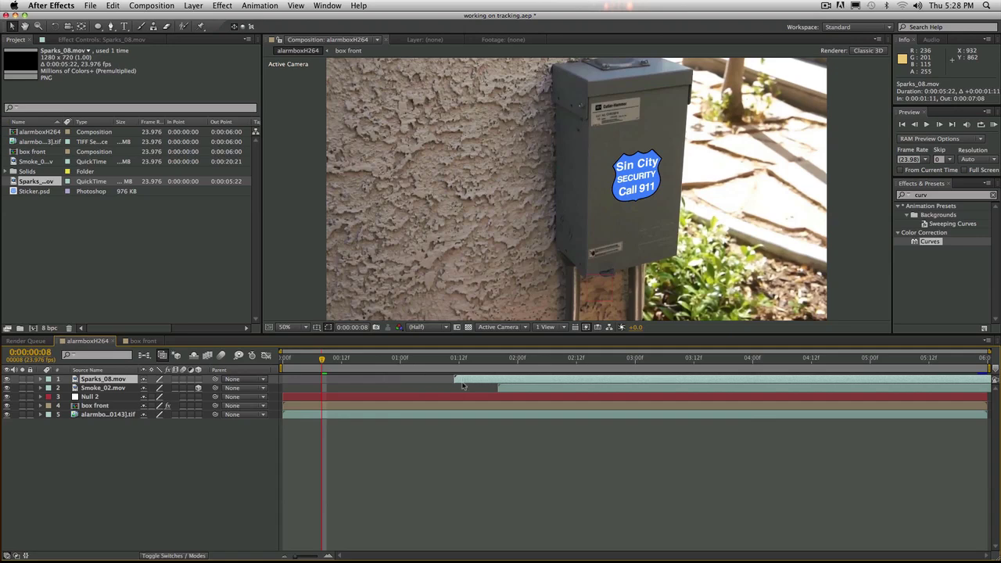
pyautogui.click(928, 124)
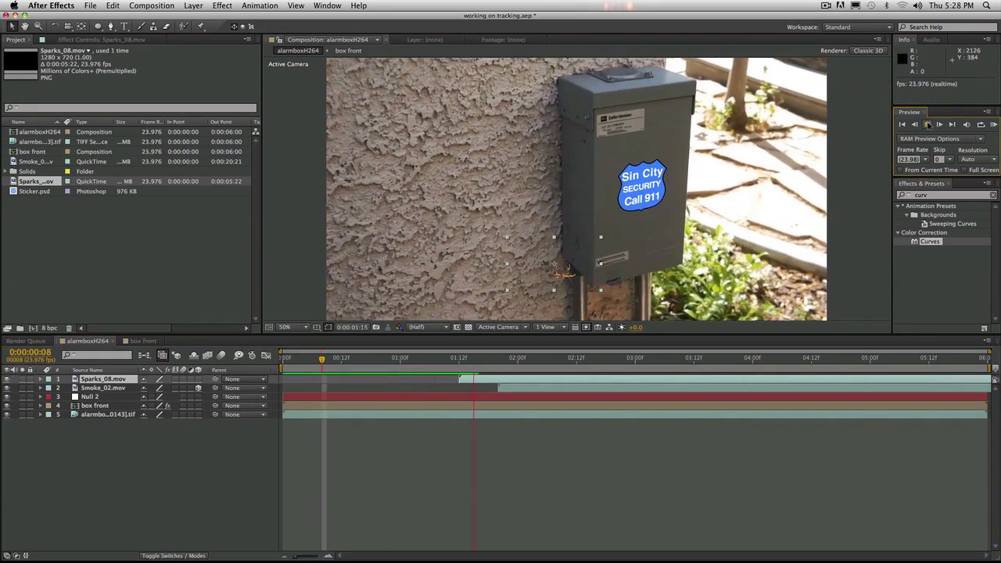
pyautogui.click(927, 125)
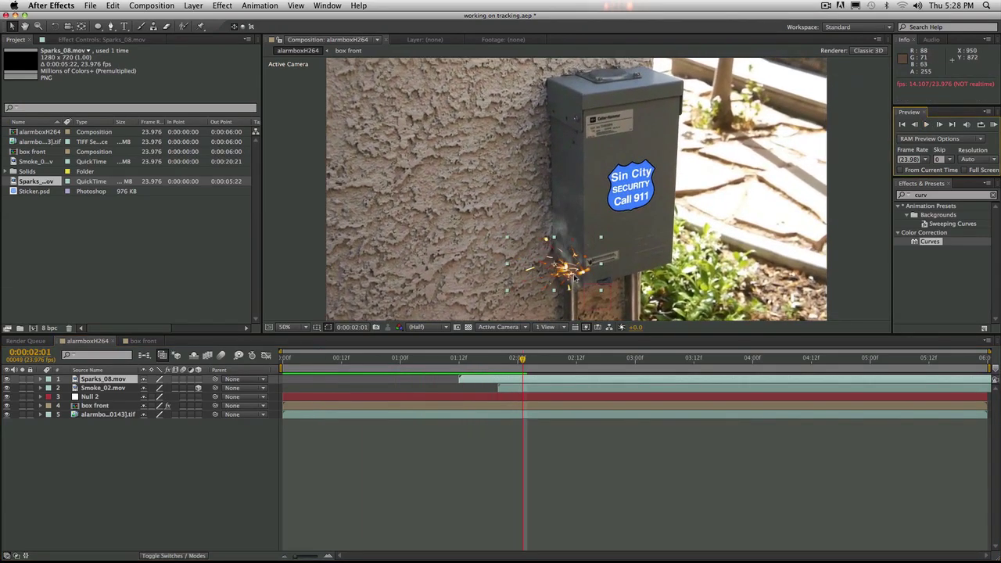
# - Flip the sparks horizontally and narrow them, preview, then return to frame 0:00:01:12
pyautogui.moveTo(602, 268); pyautogui.dragTo(519, 269)
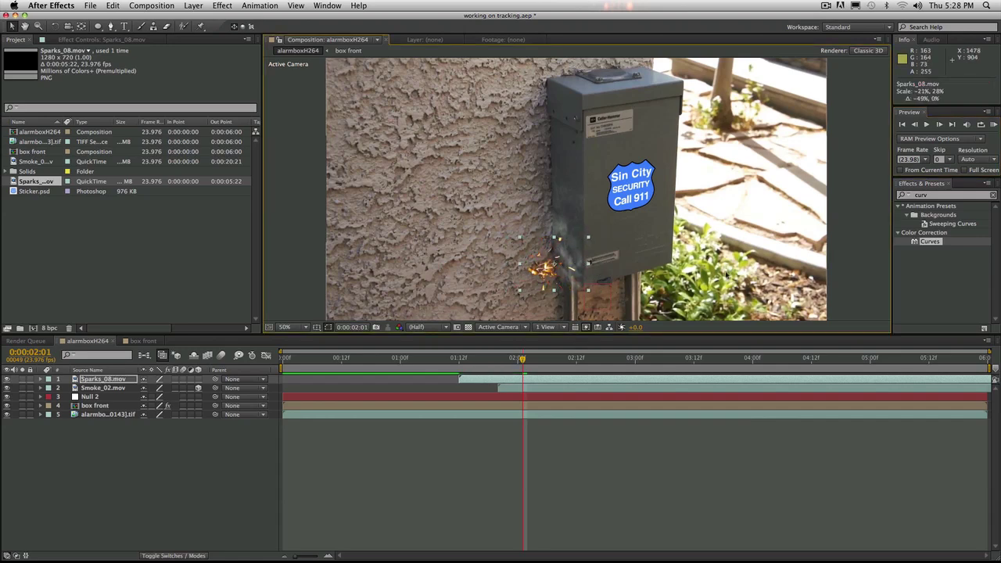
pyautogui.click(902, 124)
pyautogui.click(927, 124)
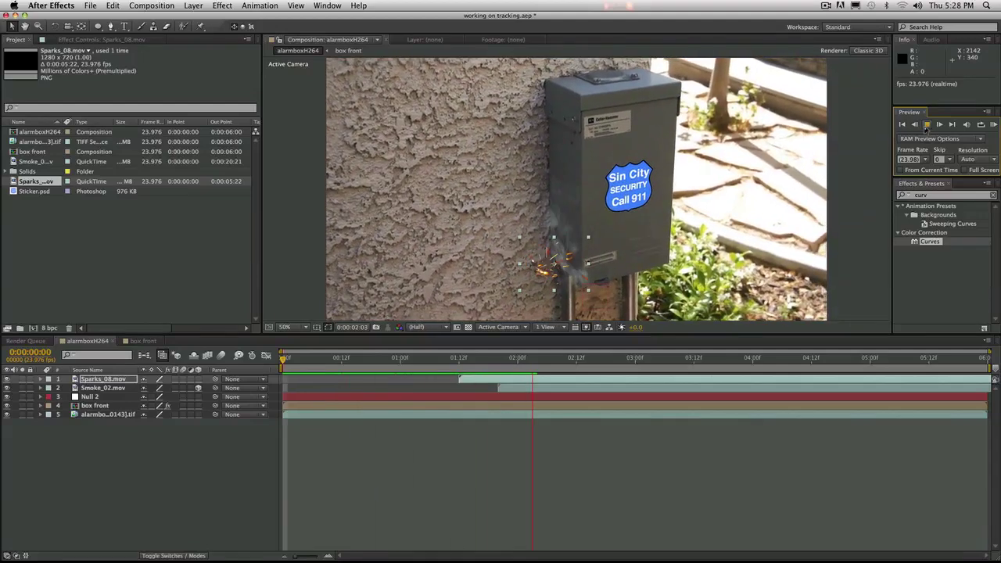
pyautogui.click(830, 289)
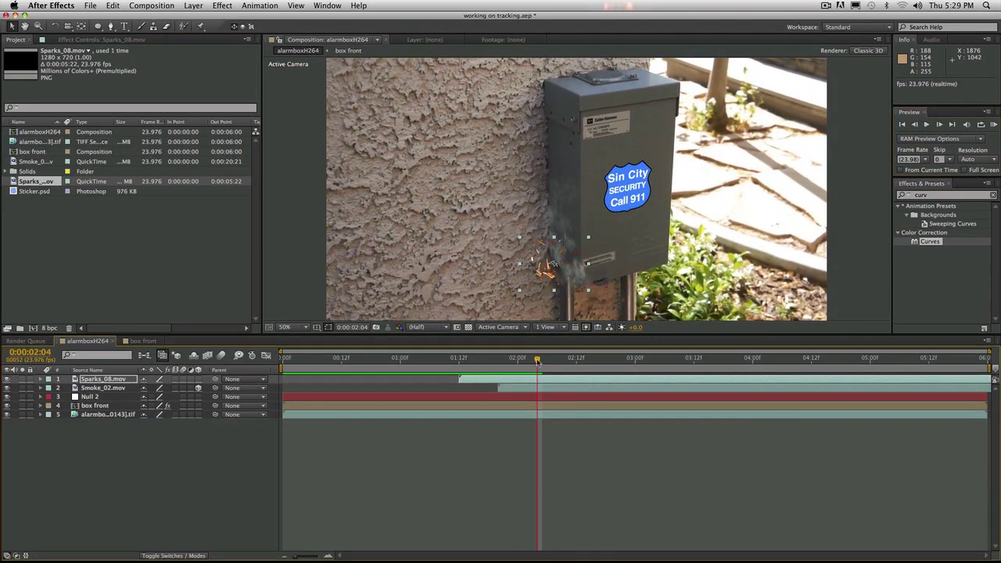
pyautogui.moveTo(537, 371); pyautogui.dragTo(460, 372)
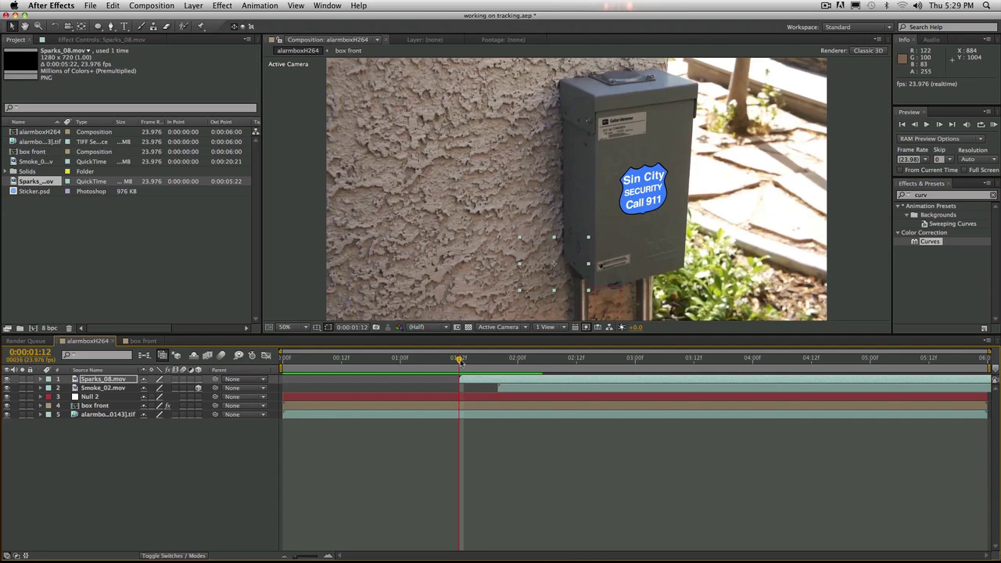
pyautogui.moveTo(459, 361)
pyautogui.mouseDown()
pyautogui.moveTo(514, 365)
pyautogui.moveTo(461, 367)
pyautogui.mouseUp()
# - Add and commit a Position expression on the Sparks_08.mov layer
pyautogui.click(41, 378)
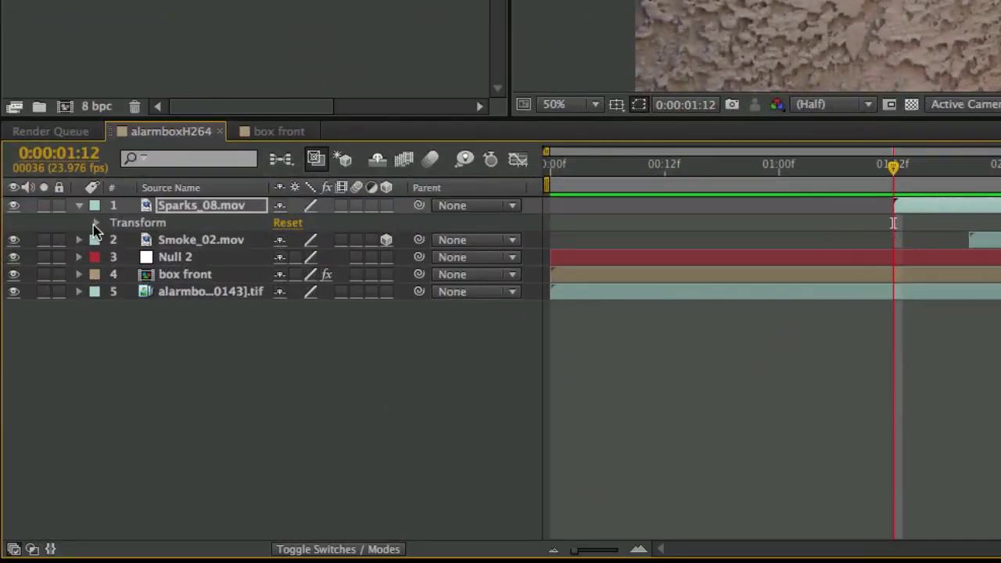
pyautogui.click(49, 388)
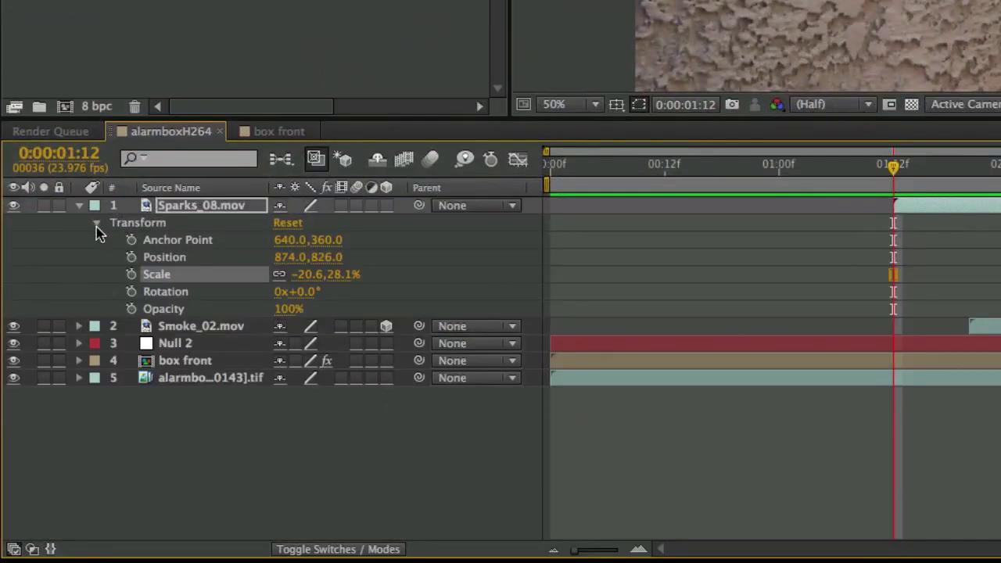
pyautogui.keyDown('alt'); pyautogui.click(131, 257); pyautogui.keyUp('alt')
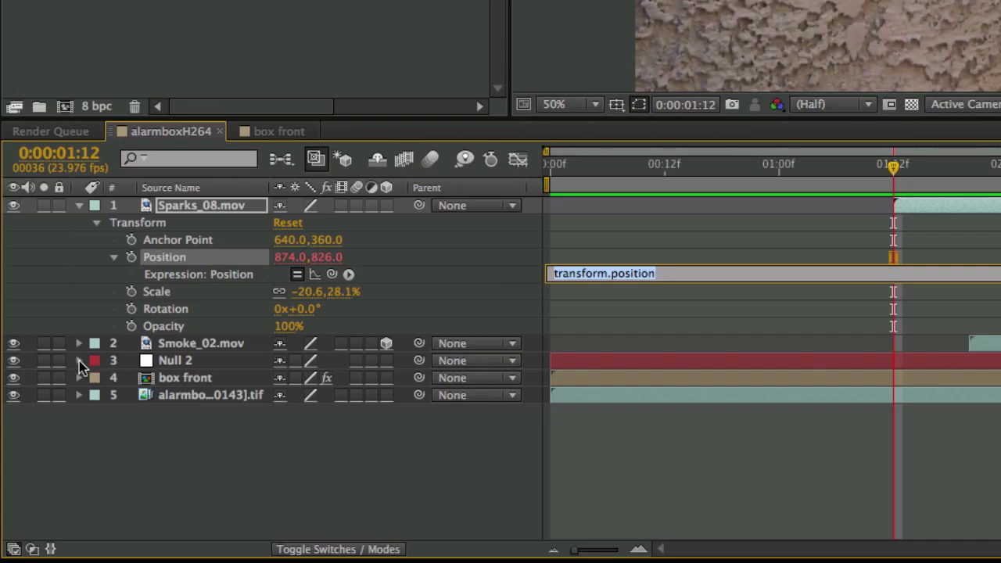
pyautogui.click(253, 476)
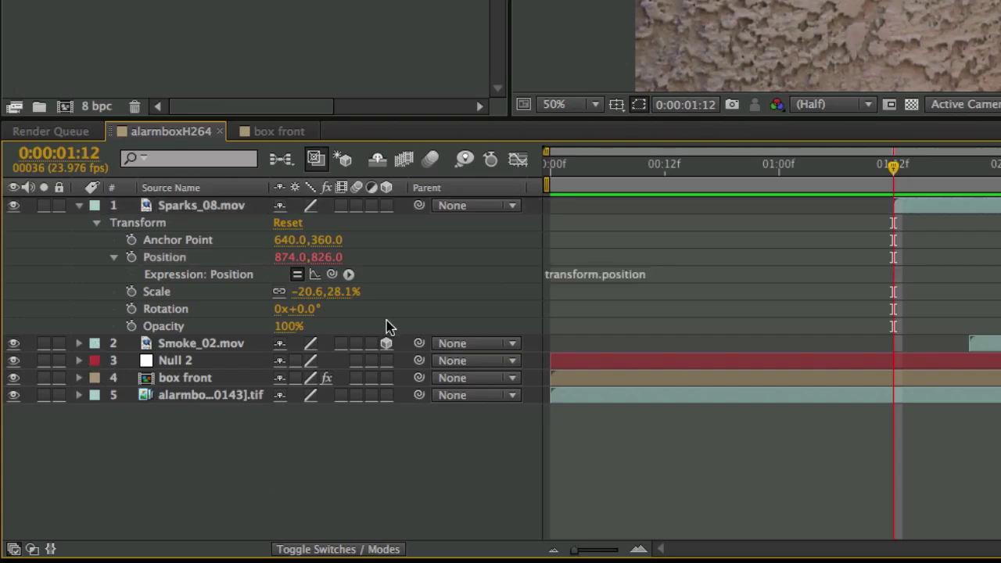
pyautogui.click(79, 206)
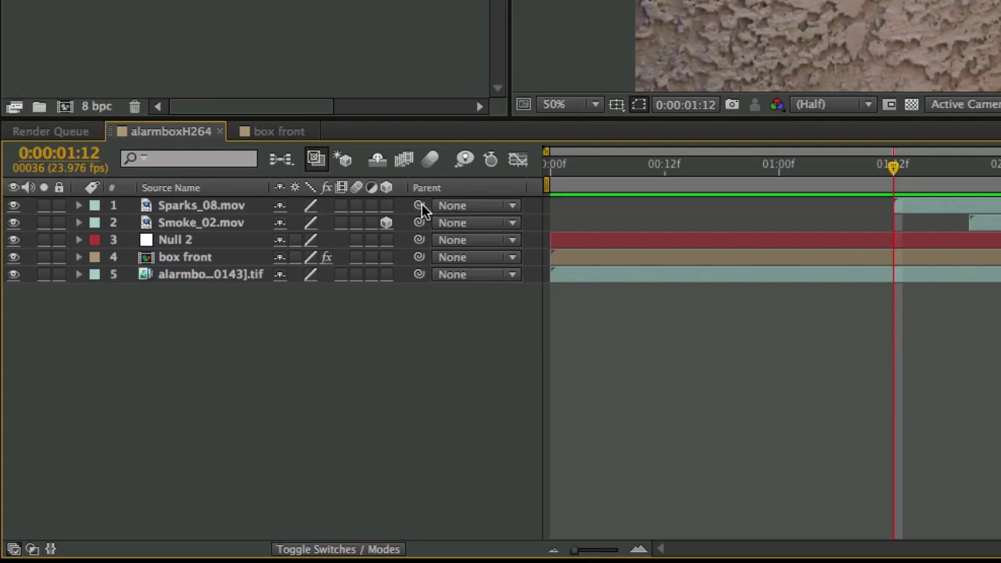
# - Parent Sparks_08.mov to Smoke_02.mov and preview the sparks moving with the smoke
pyautogui.moveTo(418, 205); pyautogui.dragTo(243, 222)
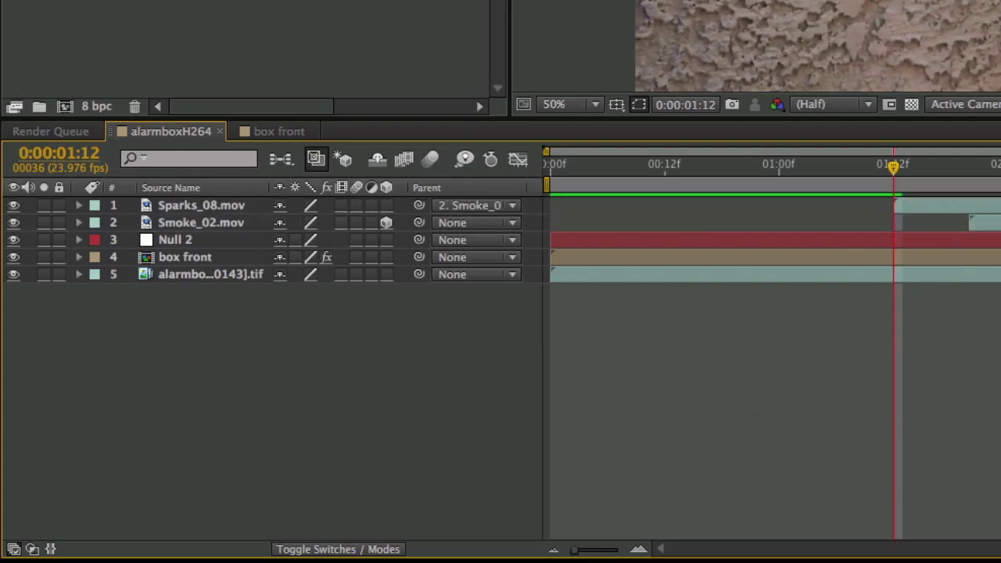
pyautogui.click(928, 125)
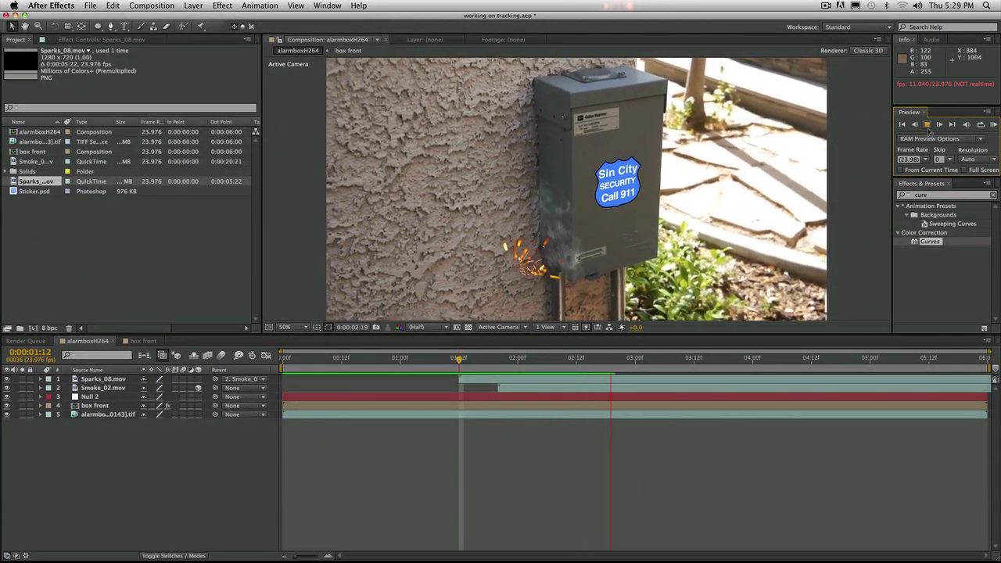
pyautogui.click(669, 375)
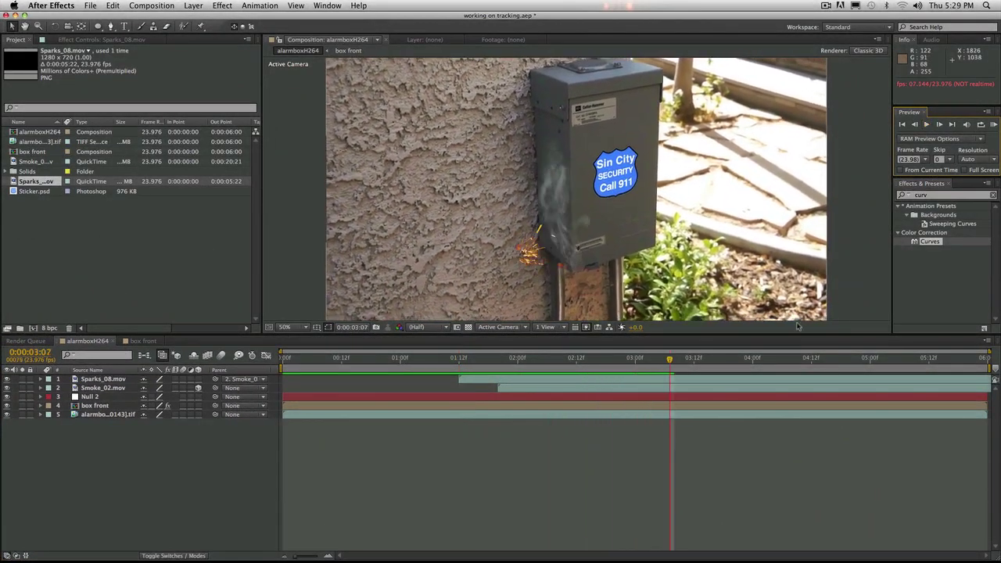
# - Return to an earlier sparks frame, try a Pen path, and undo the stray red filled shape
pyautogui.moveTo(670, 362); pyautogui.dragTo(533, 363)
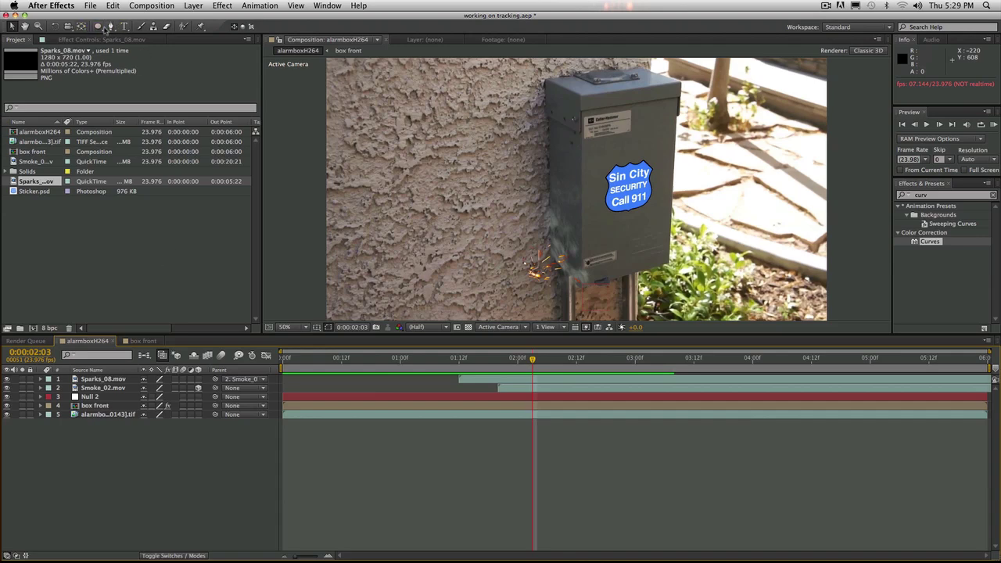
pyautogui.click(110, 26)
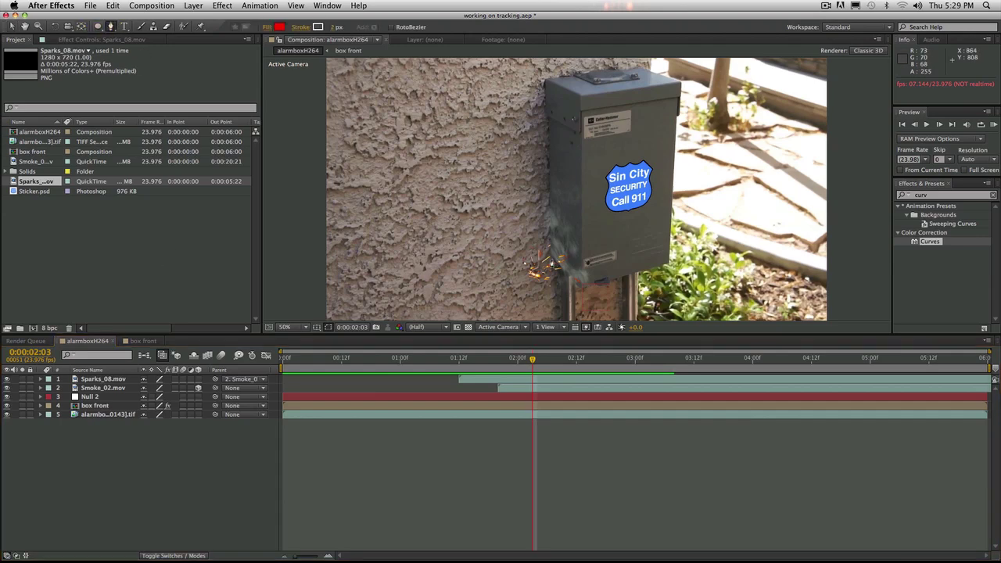
pyautogui.click(548, 258)
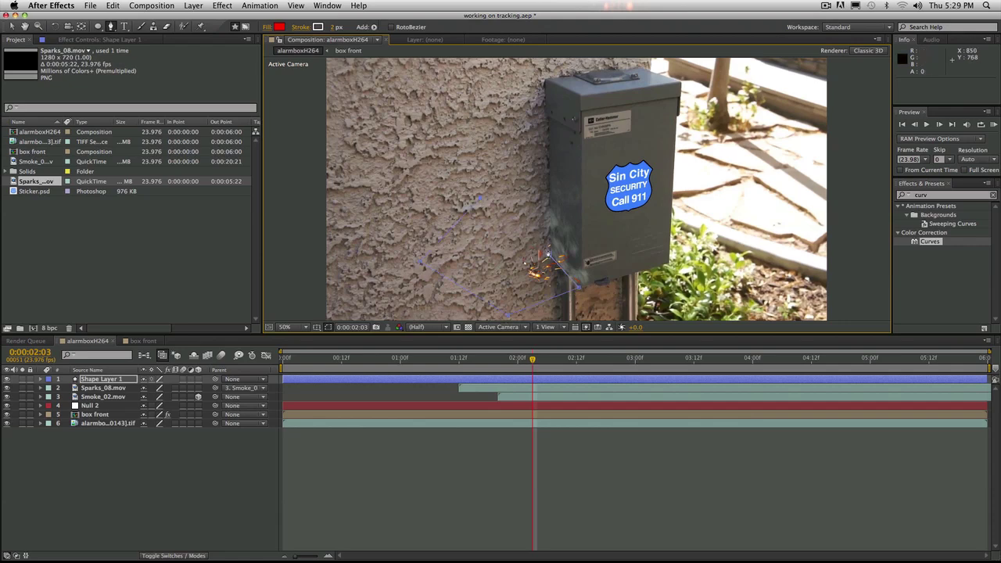
pyautogui.click(549, 259)
pyautogui.press('super+z')
pyautogui.press('super+z')
pyautogui.press('super+z')
pyautogui.press('super+z')
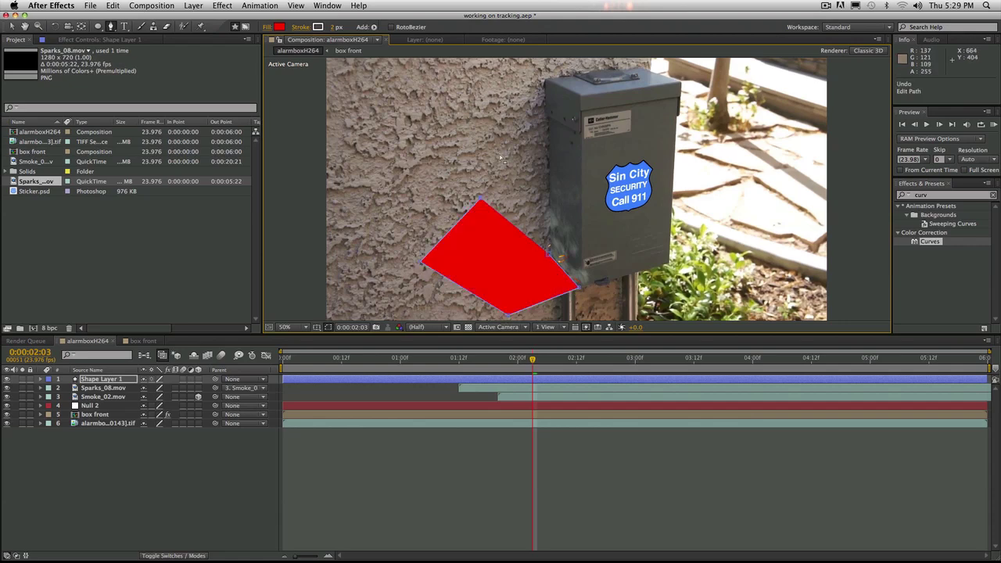
pyautogui.press('super+z')
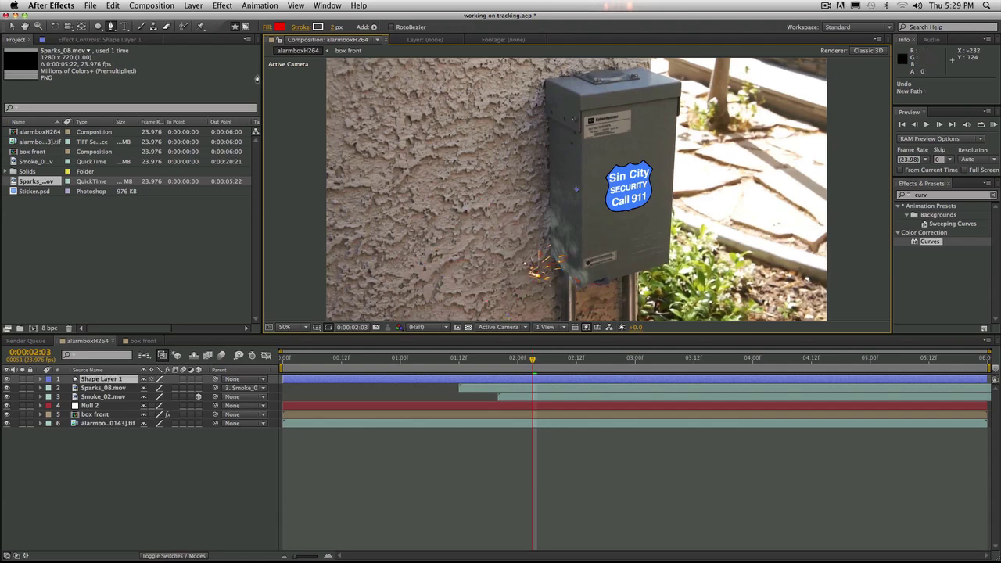
# - Turn on Tool Creates Mask and draw a closed six-point outline around the sparks
pyautogui.click(245, 28)
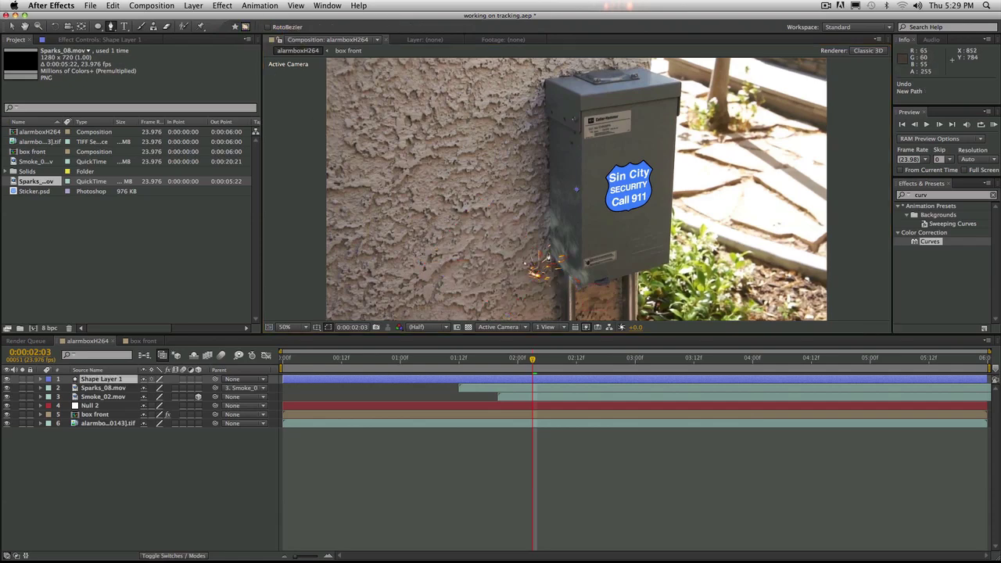
pyautogui.click(548, 254)
pyautogui.click(581, 289)
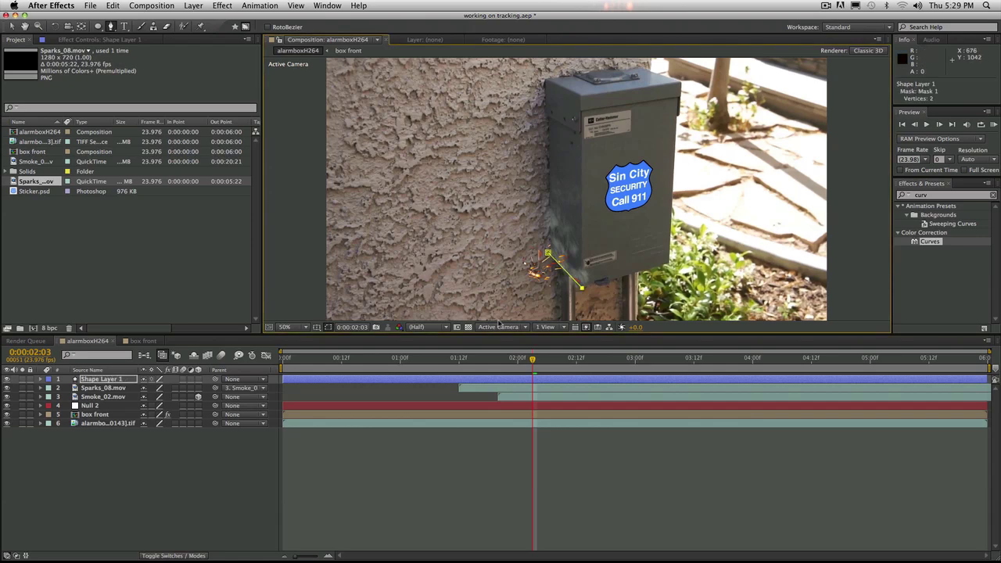
pyautogui.click(495, 314)
pyautogui.click(446, 255)
pyautogui.click(471, 223)
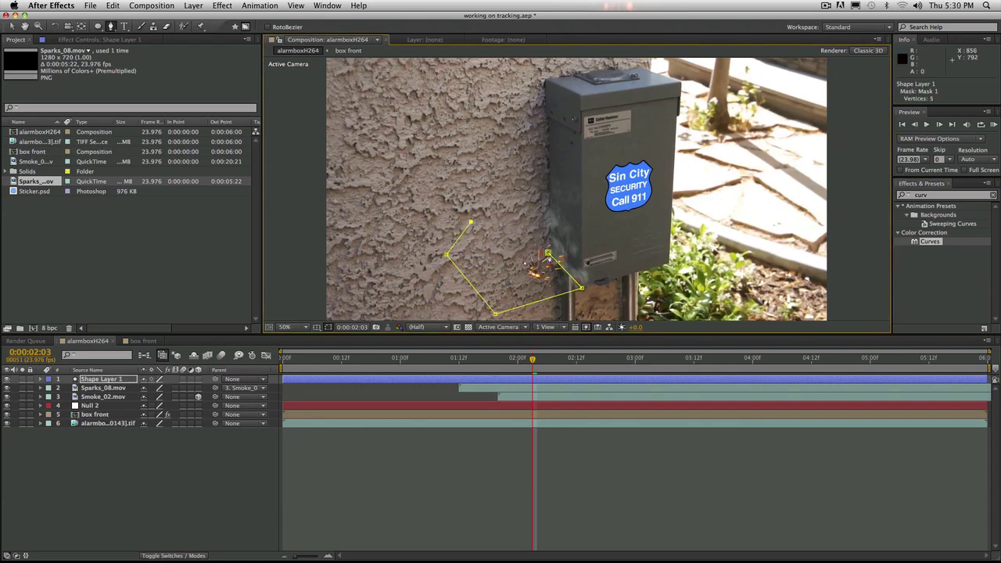
pyautogui.click(548, 254)
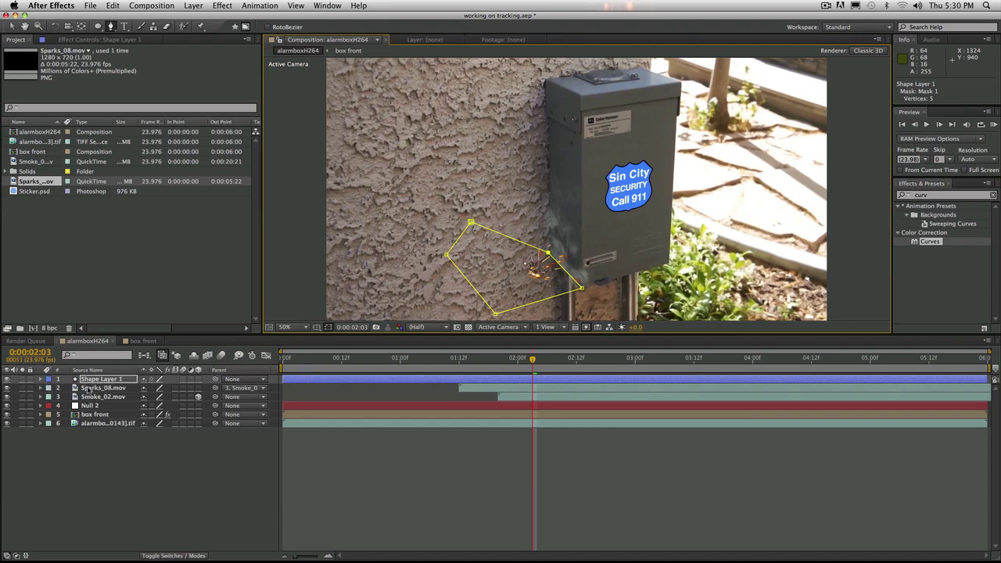
# - Delete the unwanted shape layer and draw a closed six-point mask on Sparks_08.mov
pyautogui.click(417, 381)
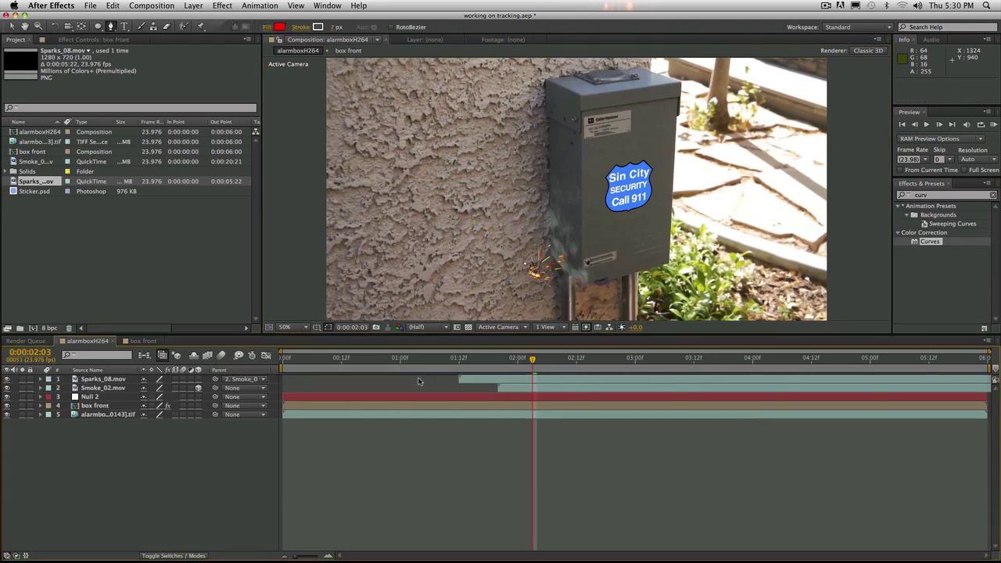
pyautogui.press('Delete')
pyautogui.click(515, 380)
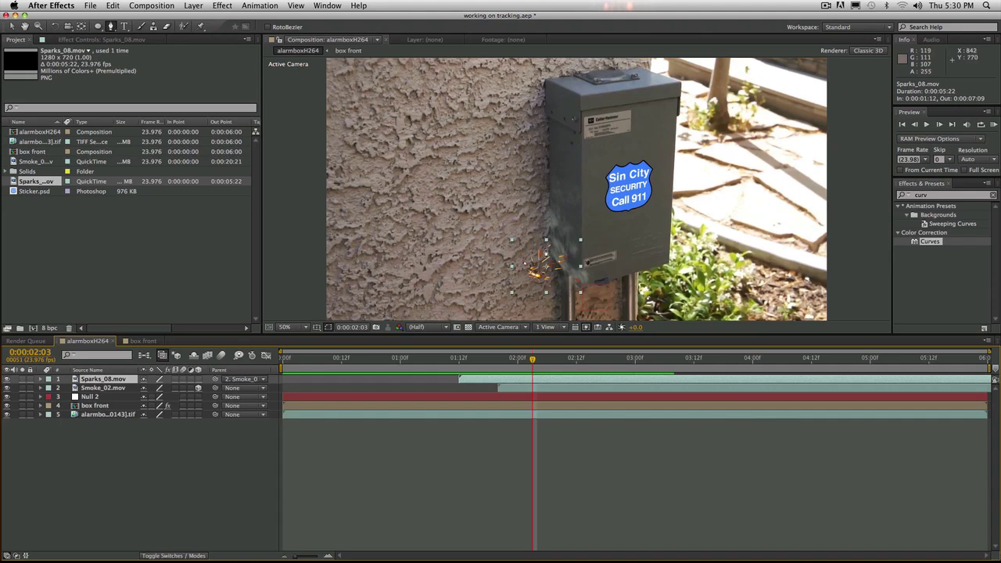
pyautogui.click(545, 250)
pyautogui.click(578, 288)
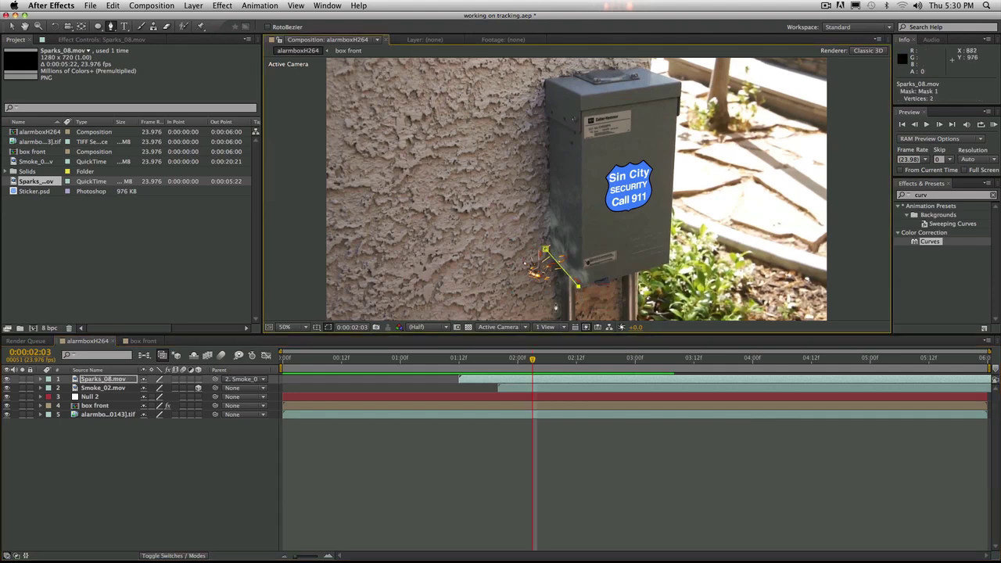
pyautogui.click(475, 299)
pyautogui.click(486, 250)
pyautogui.click(509, 216)
pyautogui.click(545, 250)
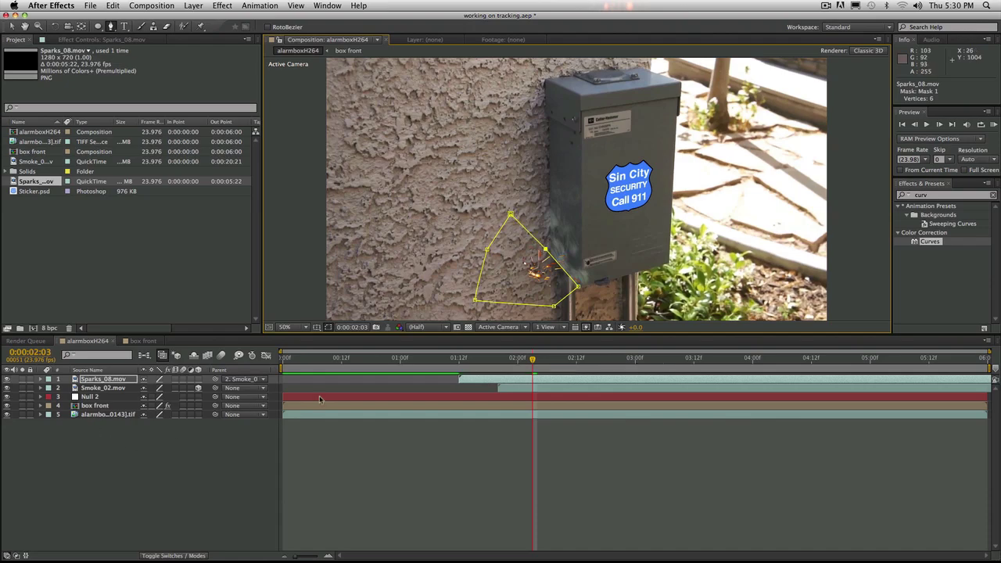
# - Preview the masked sparks from earlier frames, then expand Sparks_08.mov's layer properties
pyautogui.moveTo(533, 361); pyautogui.dragTo(497, 368)
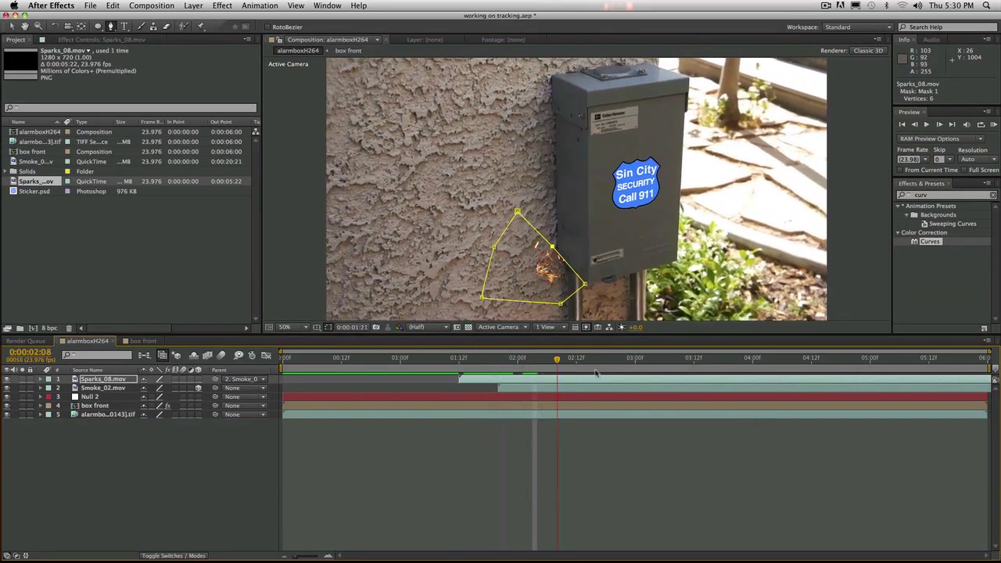
pyautogui.press('space')
pyautogui.click(689, 470)
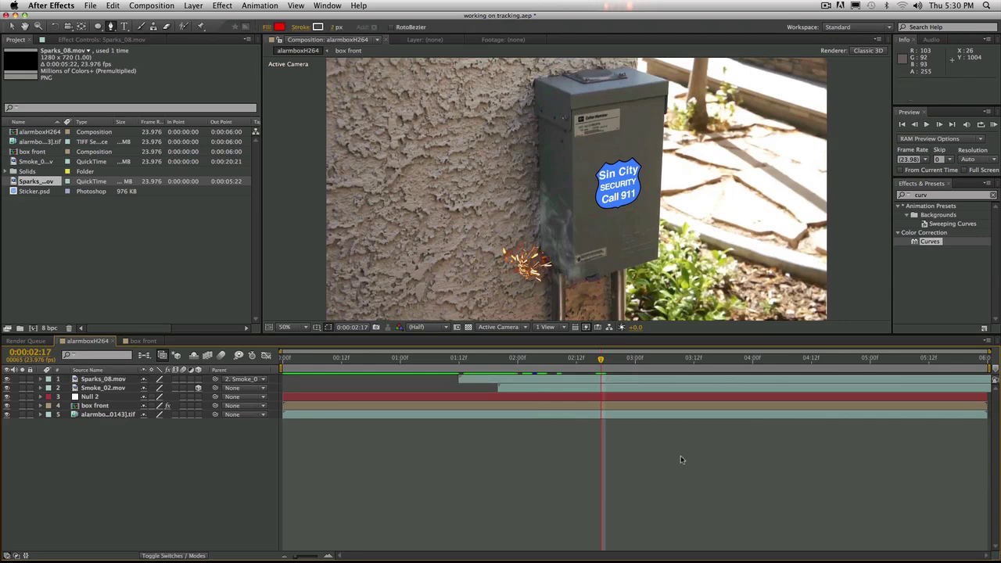
pyautogui.click(30, 380)
pyautogui.click(39, 379)
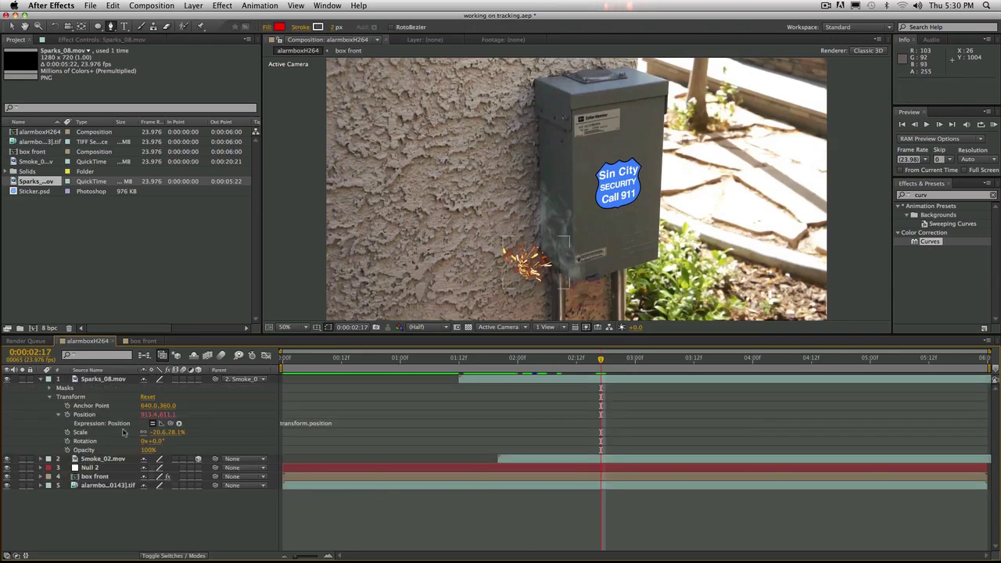
# - Give Mask 1 on Sparks_08.mov a 63-pixel Mask Feather, then scrub back to the composition start
pyautogui.click(49, 388)
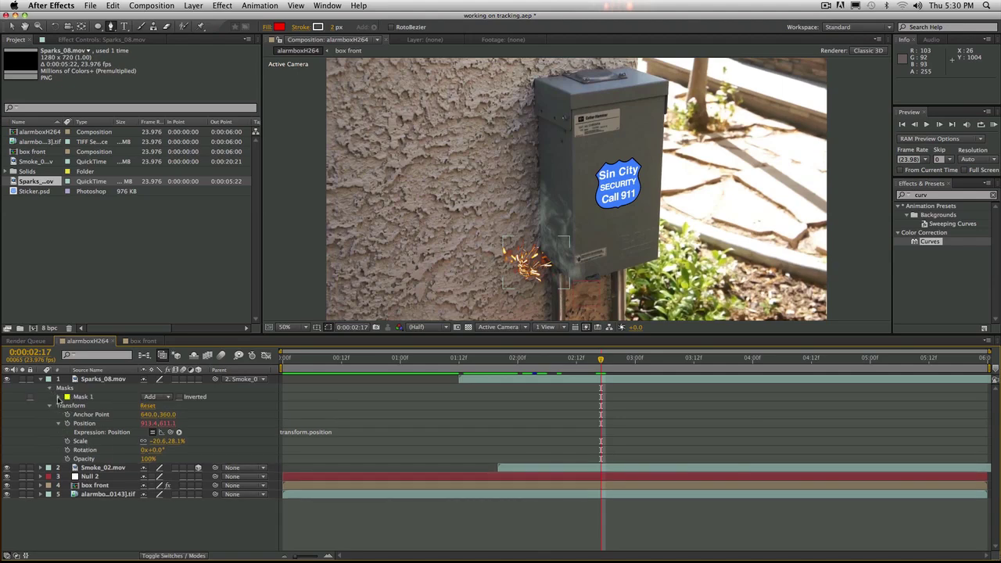
pyautogui.click(58, 397)
pyautogui.moveTo(154, 418); pyautogui.dragTo(176, 416)
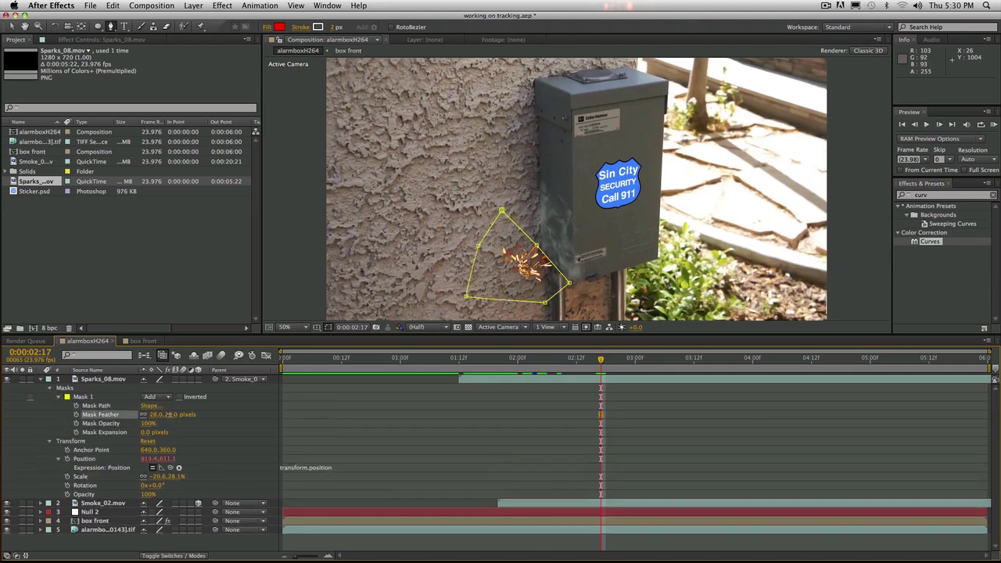
pyautogui.press('F2')
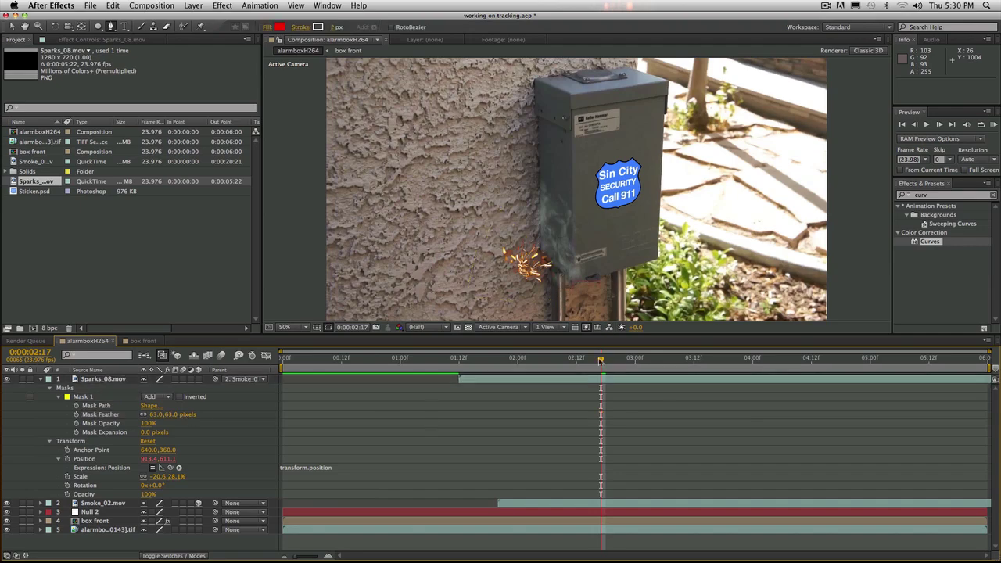
pyautogui.moveTo(601, 360); pyautogui.dragTo(444, 380)
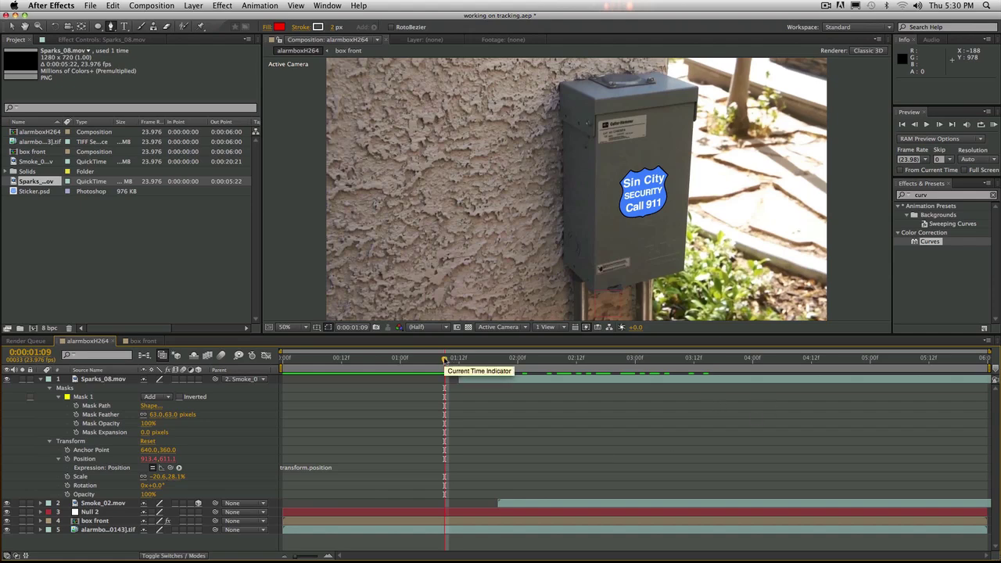
pyautogui.moveTo(444, 361); pyautogui.dragTo(283, 362)
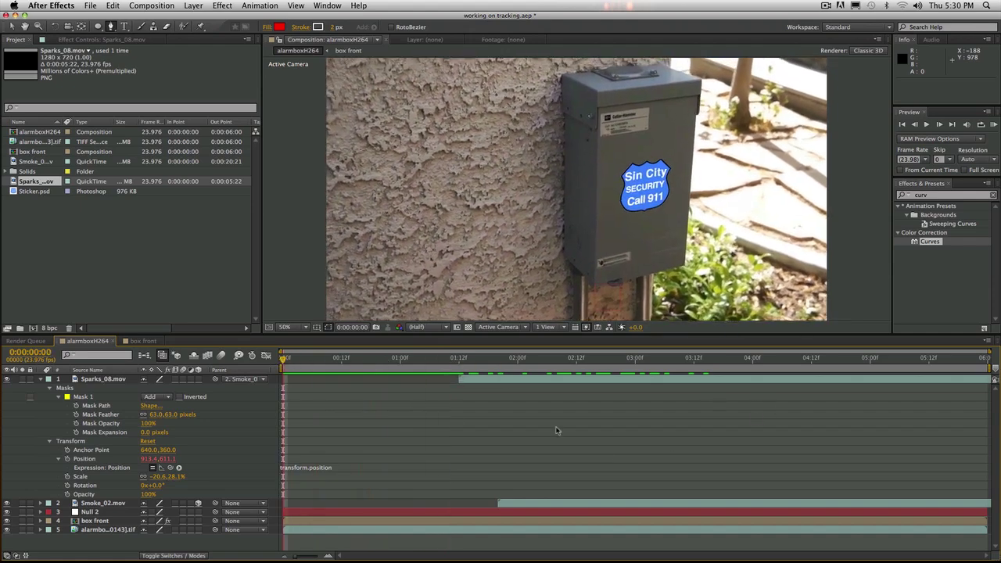